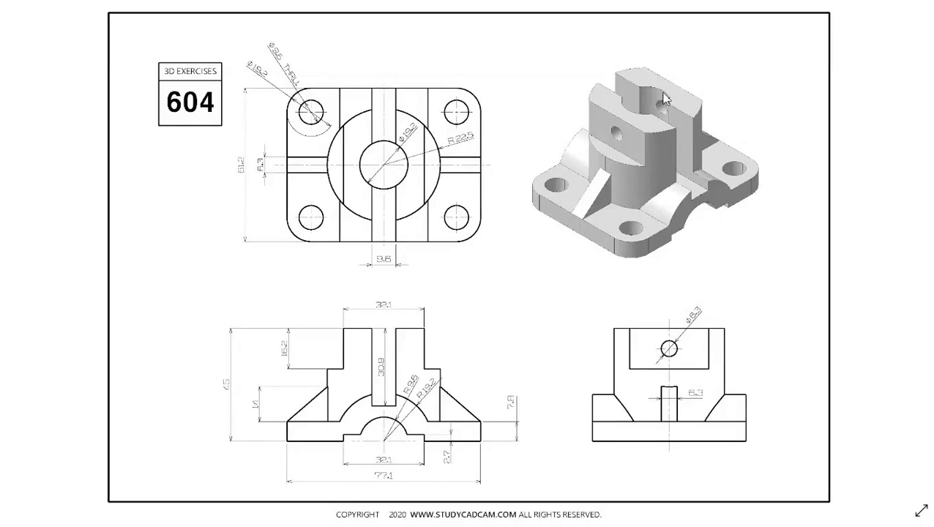
Review the exercise 604 bracket drawing, then bring the FreeCAD window forward.
key("alt+Tab")
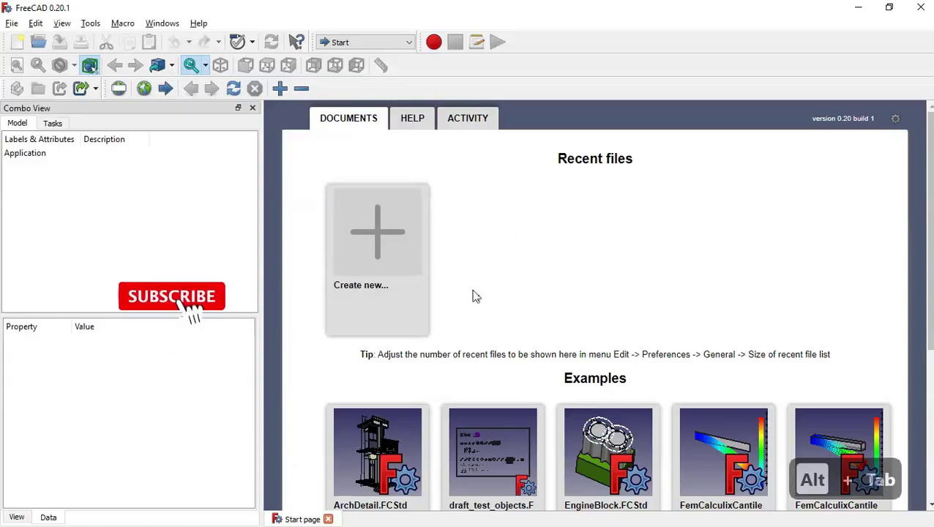
Create a new Part Design document with a body and a sketch on the XY_Plane.
left_click(377, 222)
left_click(373, 41)
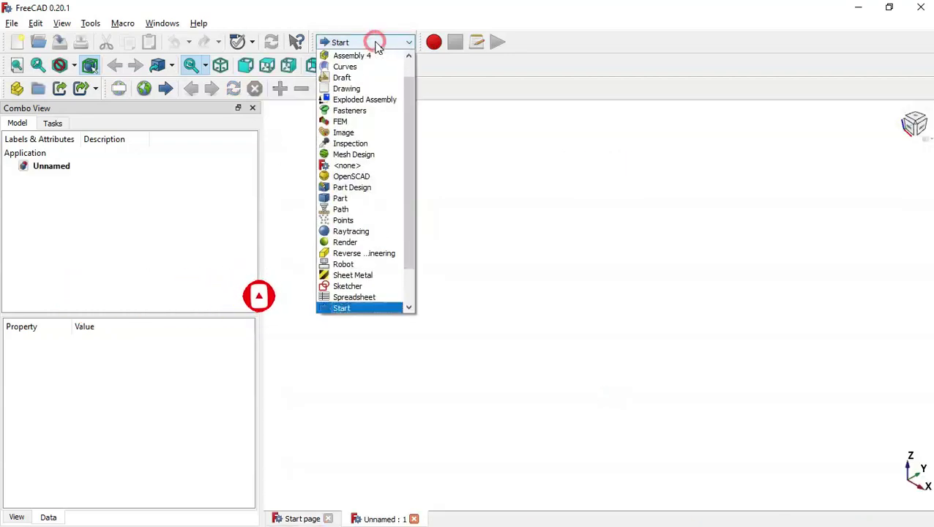
left_click(382, 187)
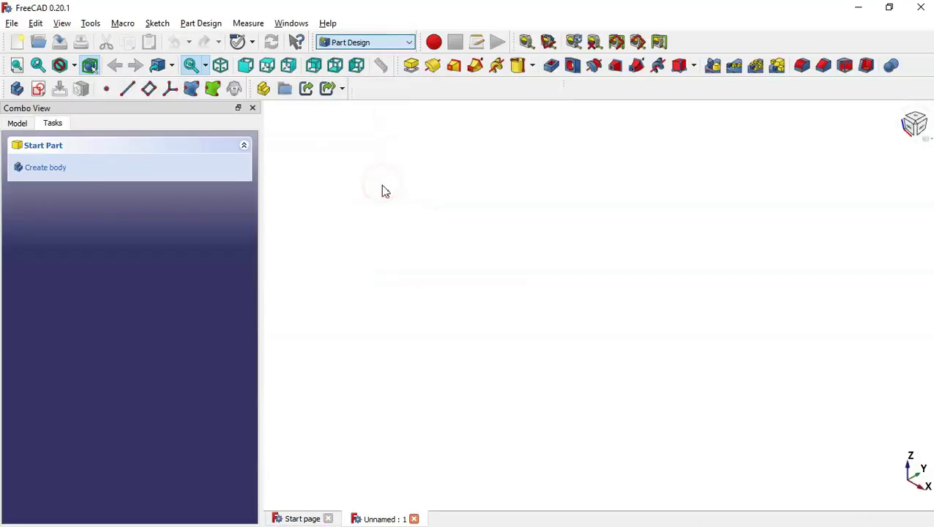
left_click(61, 169)
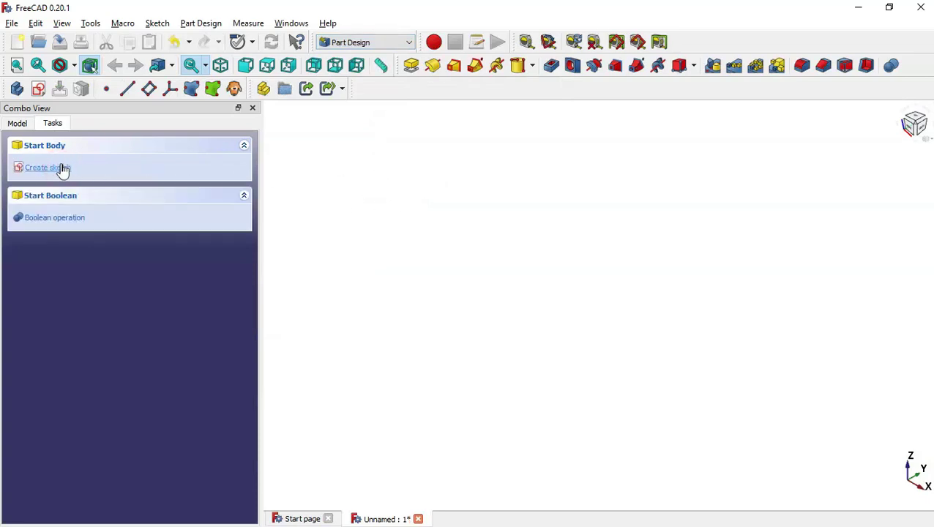
left_click(63, 168)
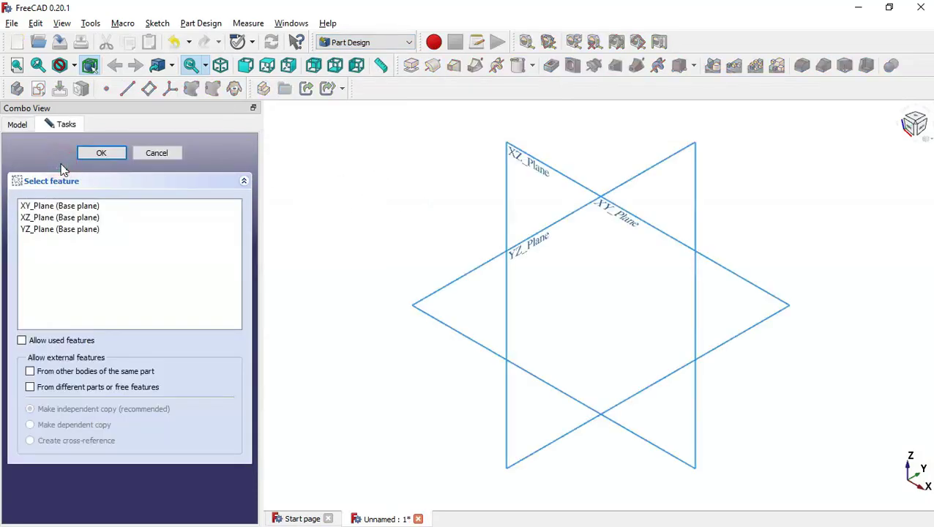
left_click(621, 223)
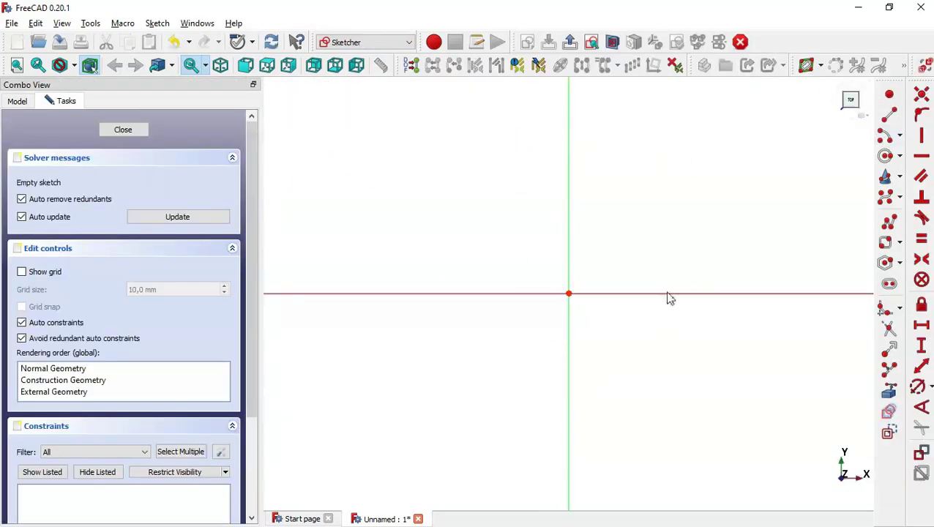
After checking the drawing, draw a rounded rectangle from upper-left to lower-right.
key("alt+Tab")
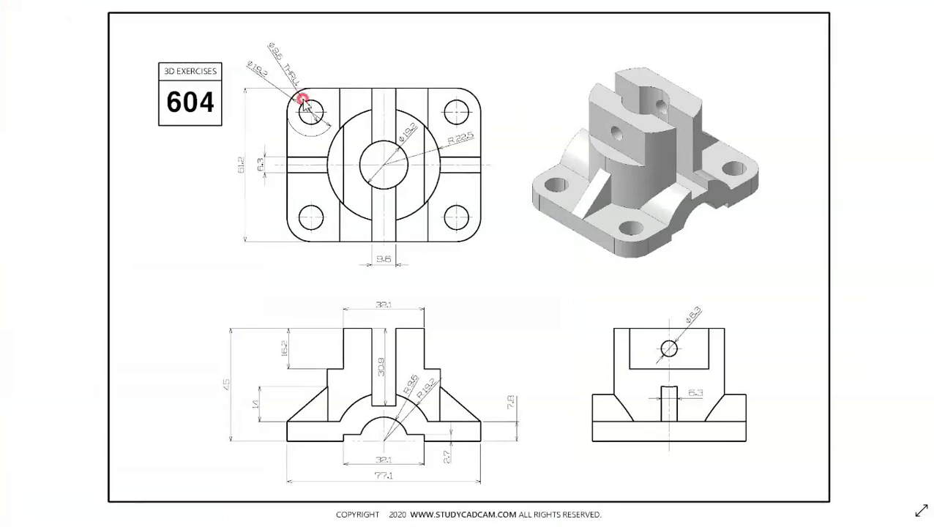
scroll(304, 103, "up", 2)
key("alt+Tab")
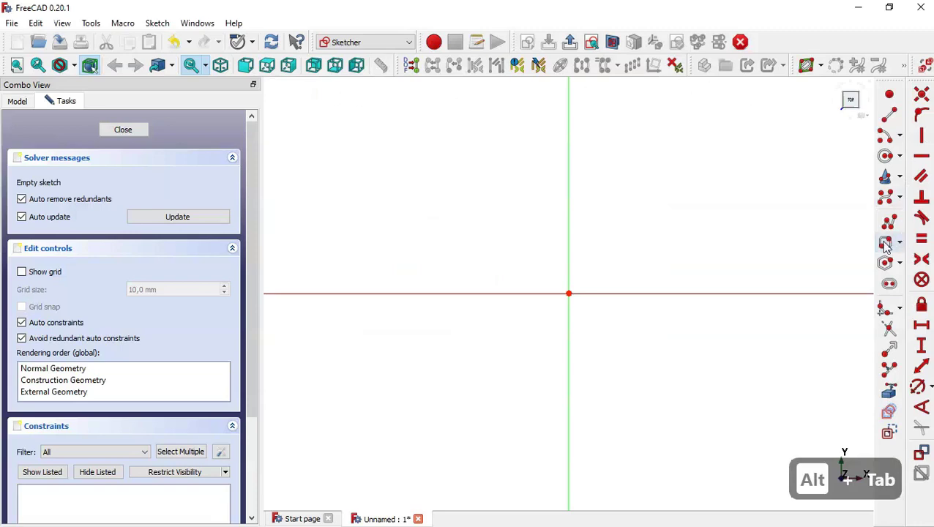
left_click(903, 249)
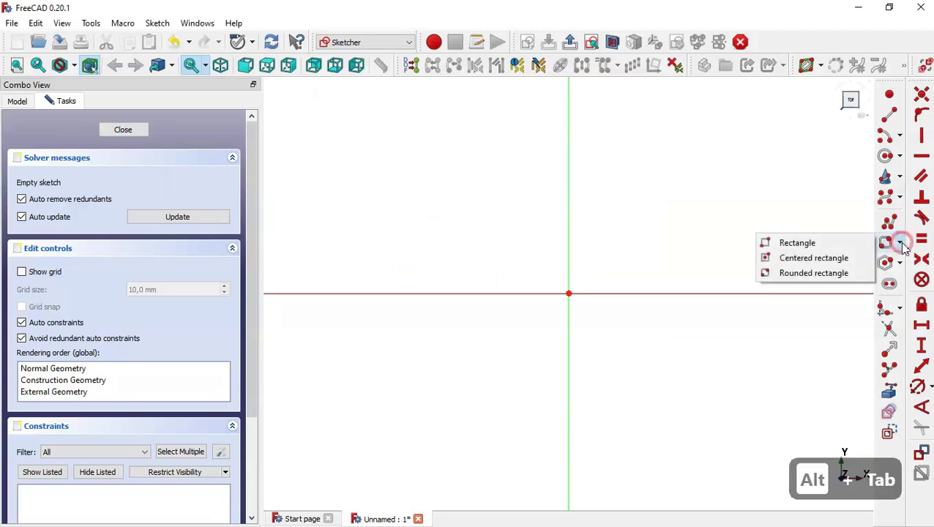
left_click(809, 273)
left_click(318, 173)
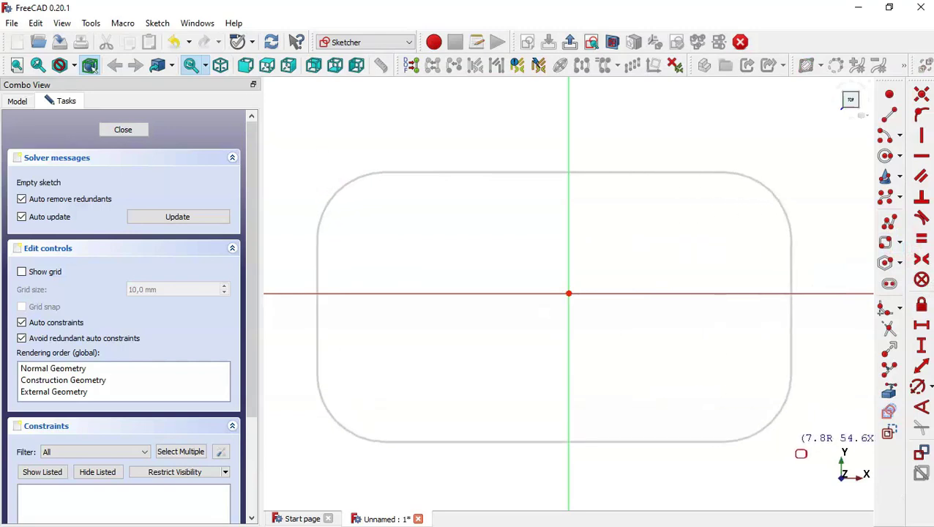
left_click(796, 447)
Make the top-right and bottom-left arc centres symmetric about the origin.
left_click(922, 264)
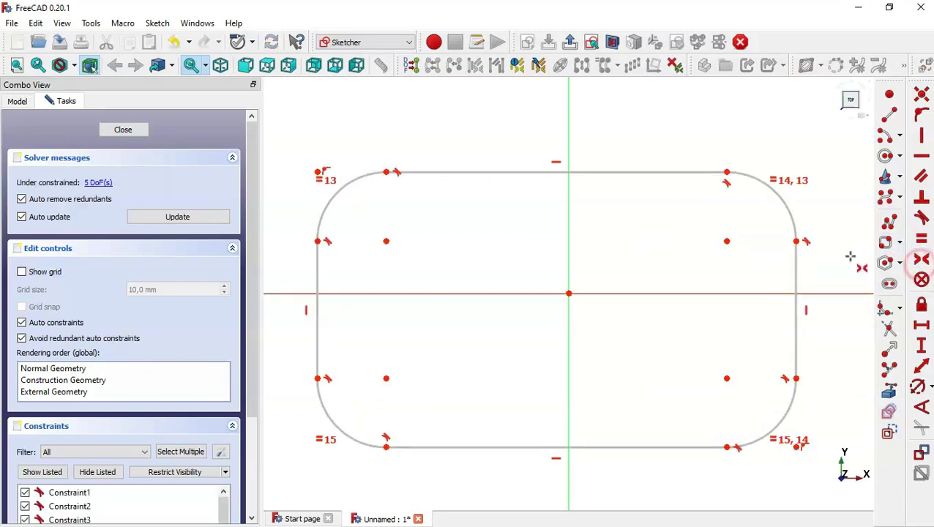
left_click(727, 241)
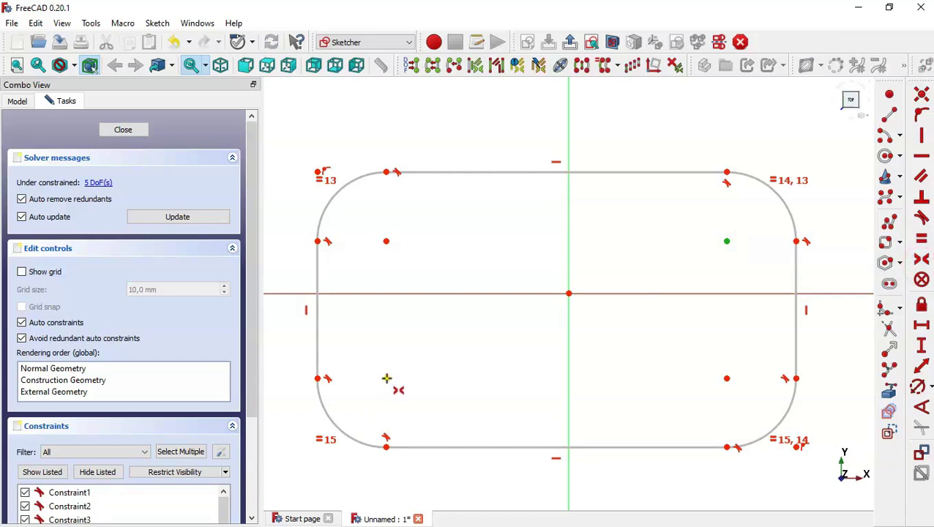
left_click(386, 379)
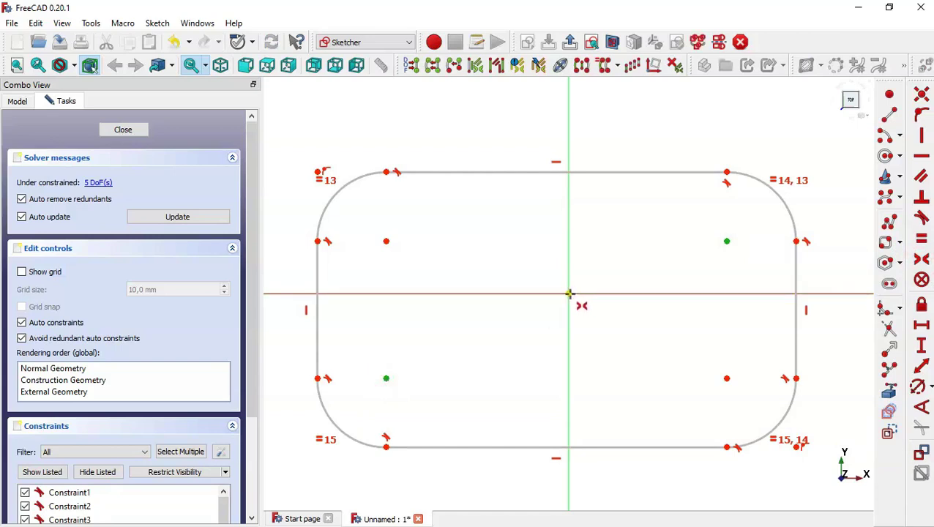
left_click(571, 294)
scroll(548, 321, "down", 2)
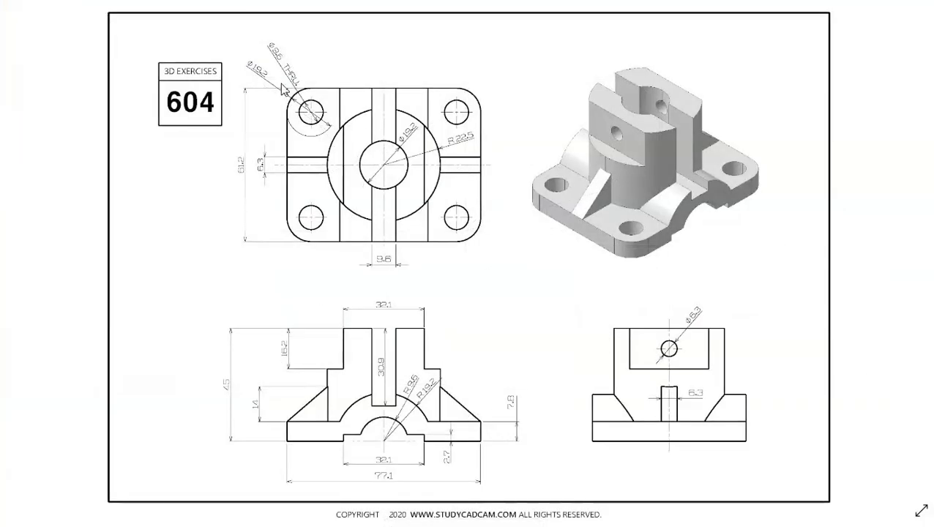
left_click(282, 90)
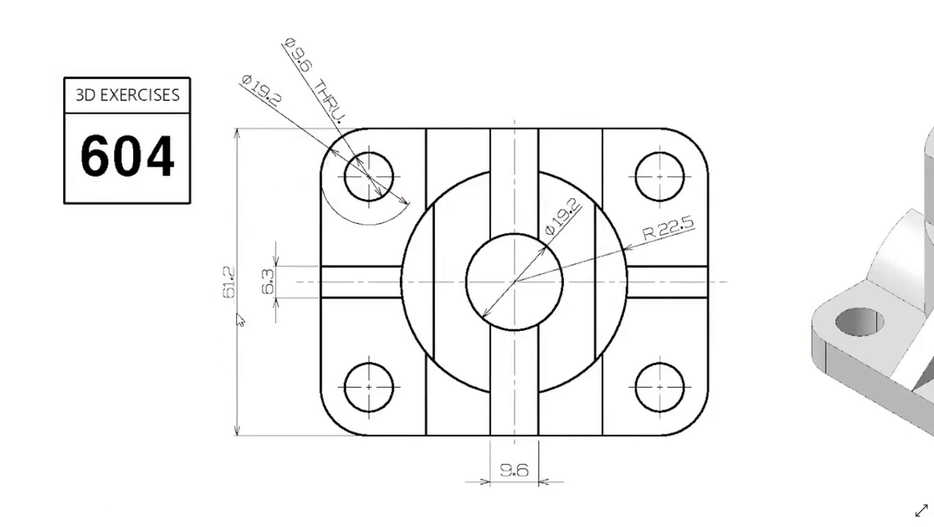
key("alt+Tab")
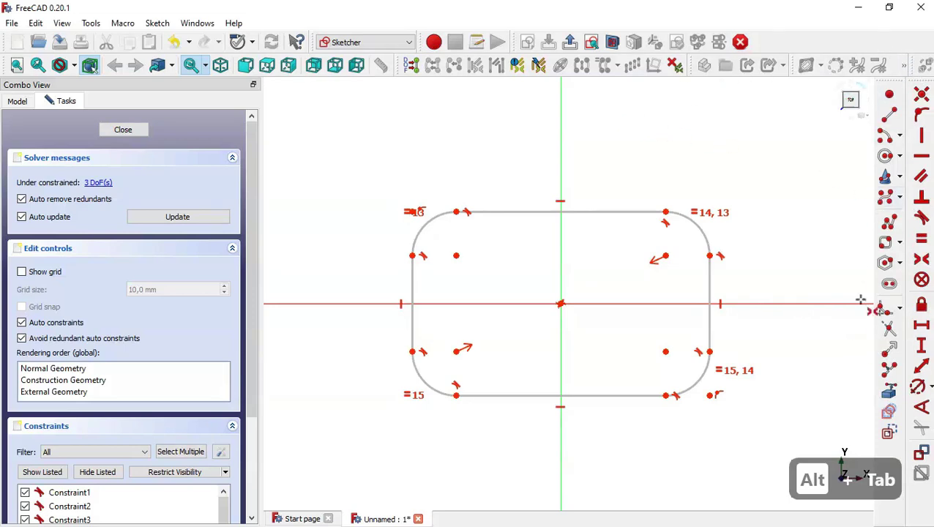
Constrain the rounded rectangle's height to 61.2 mm.
left_click(922, 348)
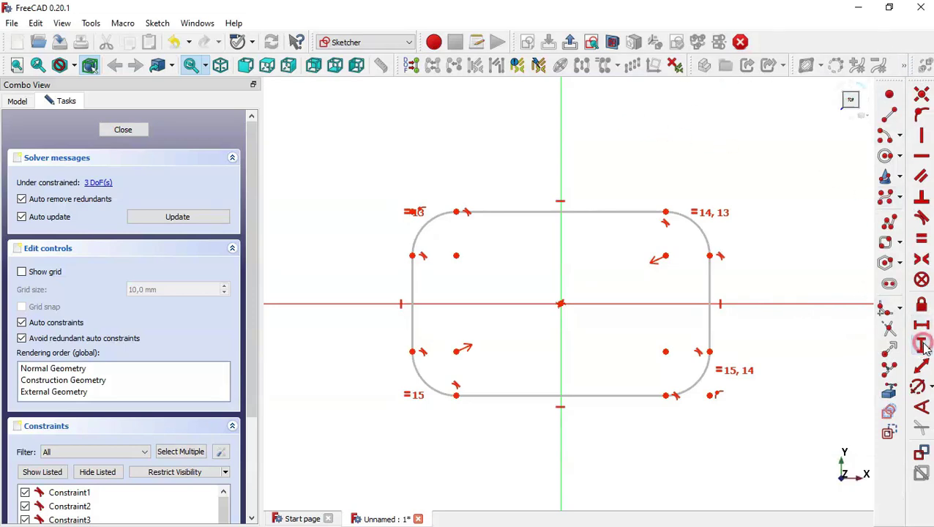
left_click(666, 395)
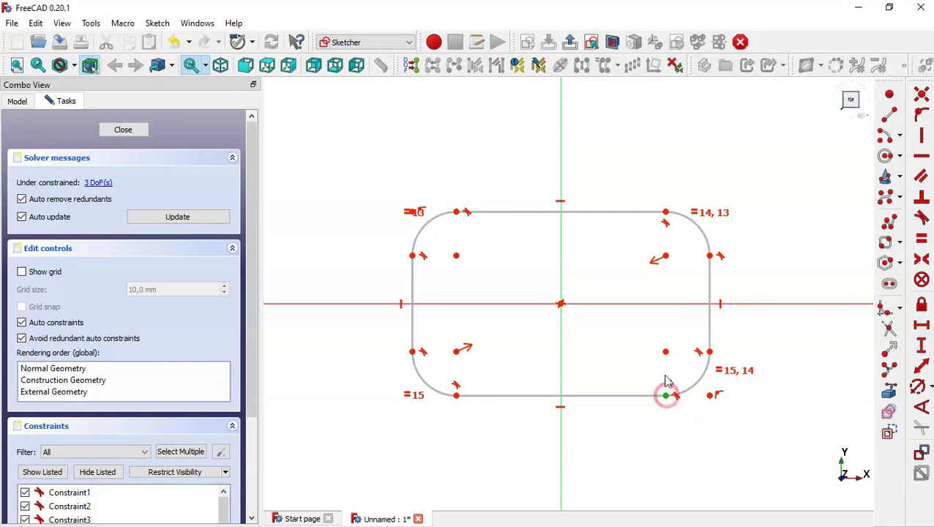
left_click(667, 211)
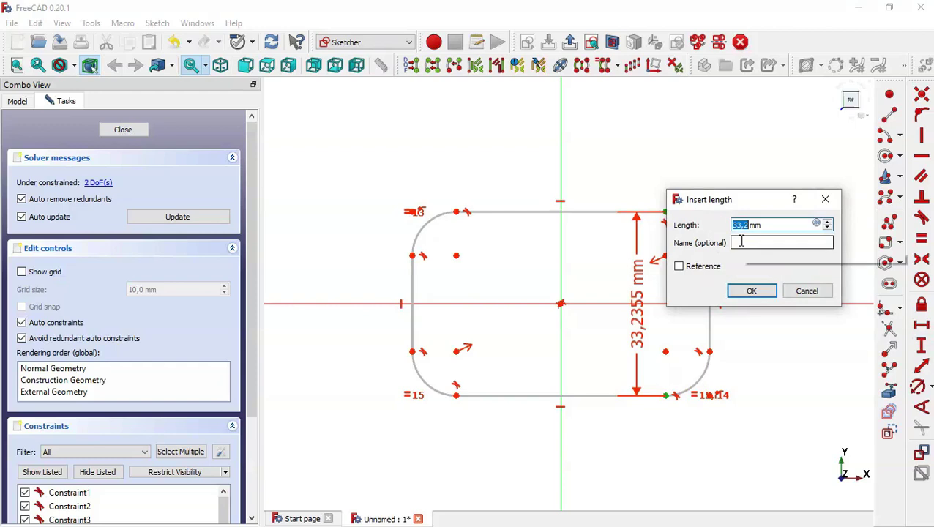
type("61.")
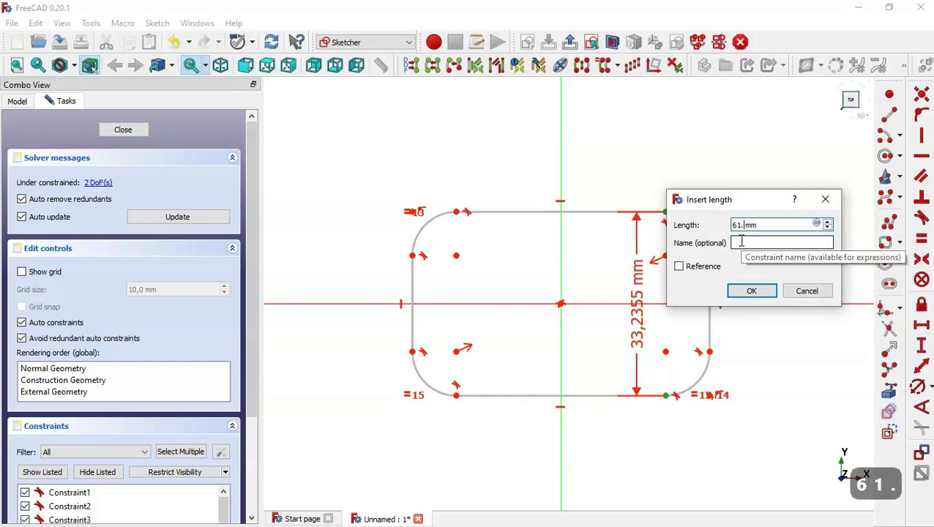
type("2")
key("Return")
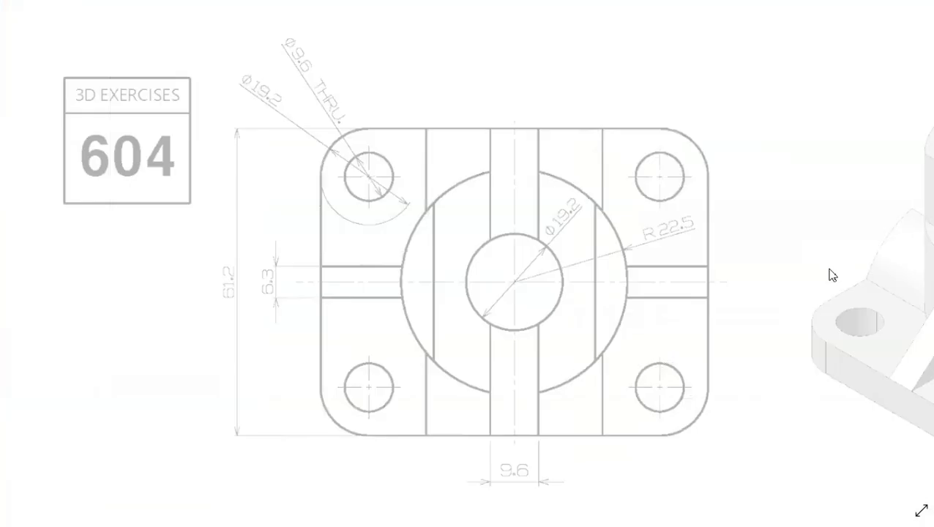
Set the corner arc radius to 9.6 mm (19.2/2), checked against the drawing.
left_click(385, 177)
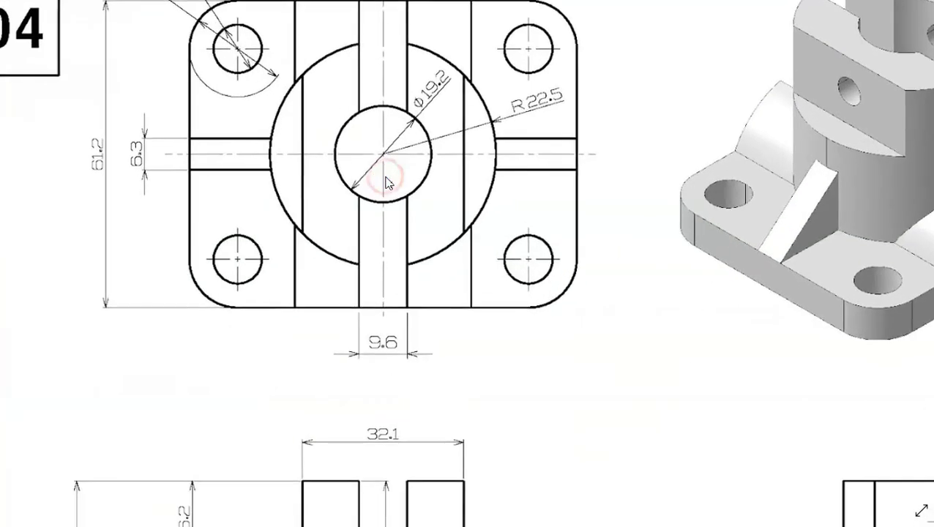
left_click(252, 122)
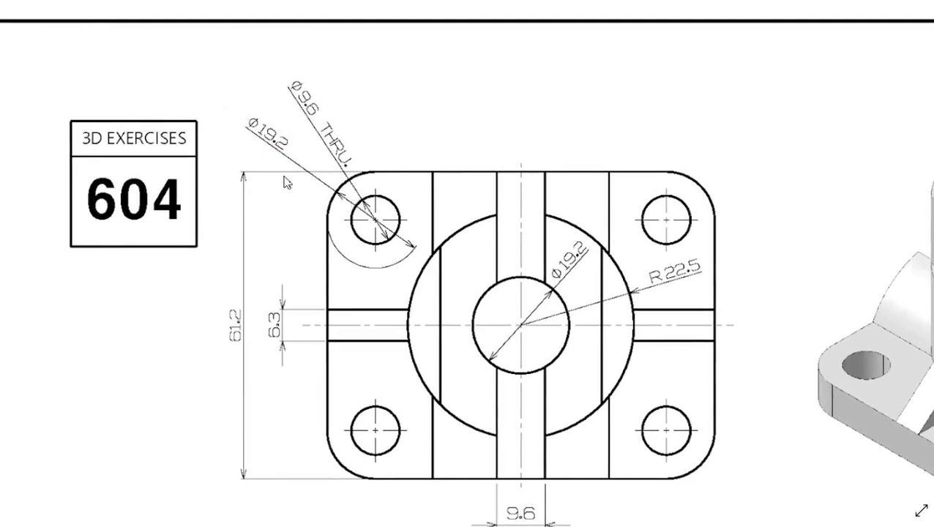
key("alt+Tab")
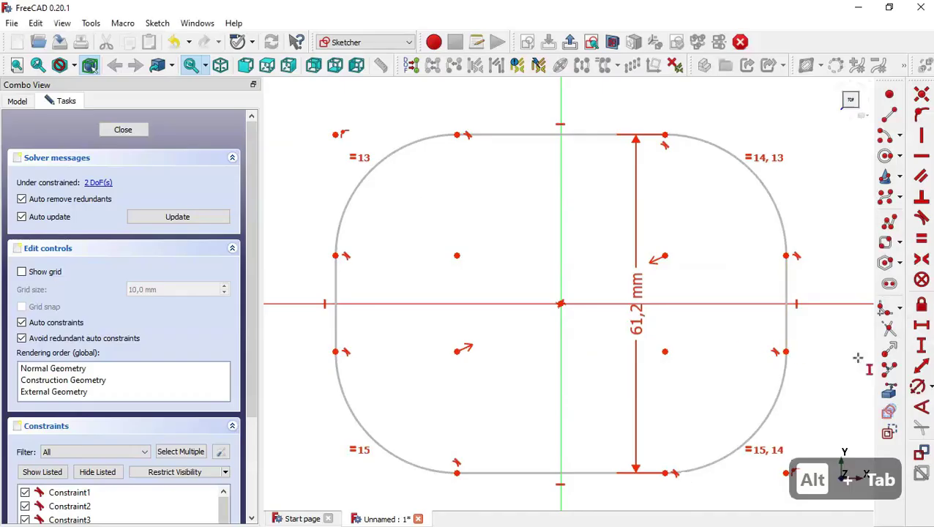
left_click(917, 390)
left_click(774, 398)
type("19")
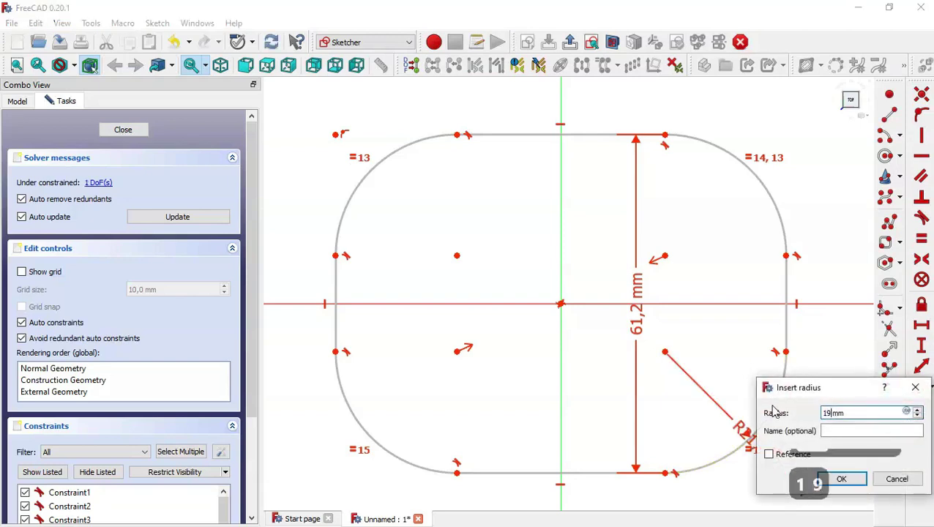
type(".2/2")
key("Return")
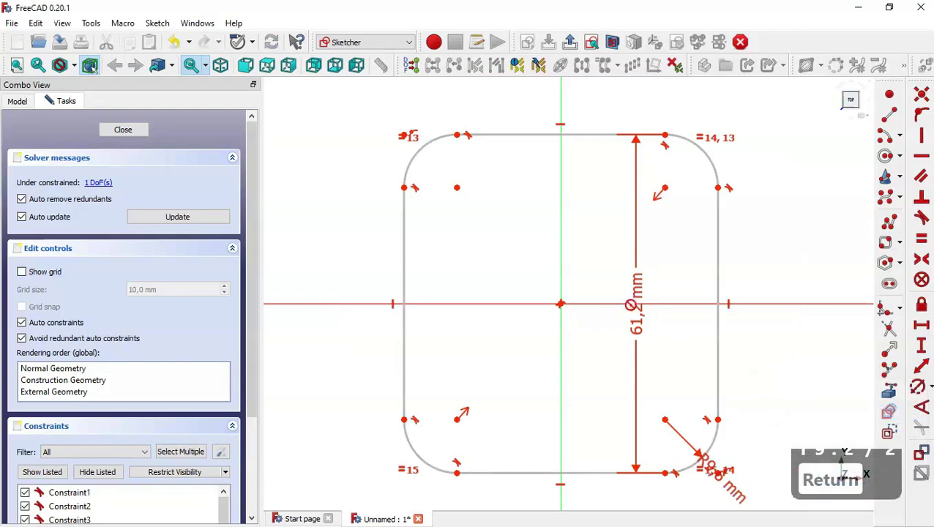
Dimension the sketch's overall horizontal width as 77.1 mm.
key("alt+Tab")
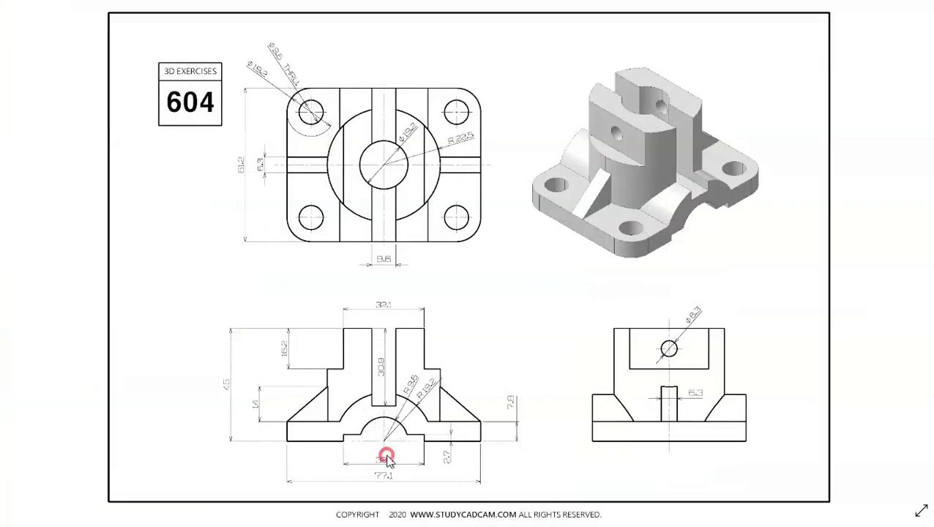
left_click(387, 458)
scroll(386, 452, "down", 2)
scroll(500, 442, "up", 1)
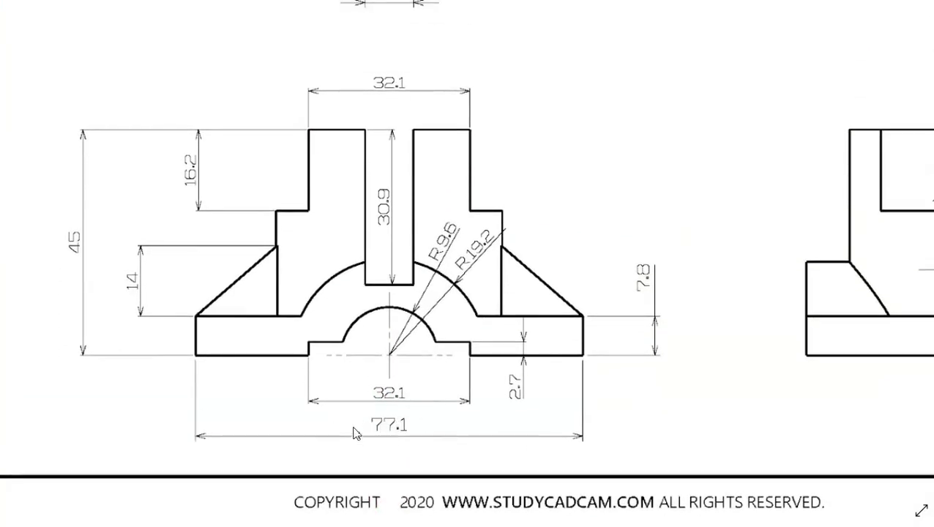
key("alt+Tab")
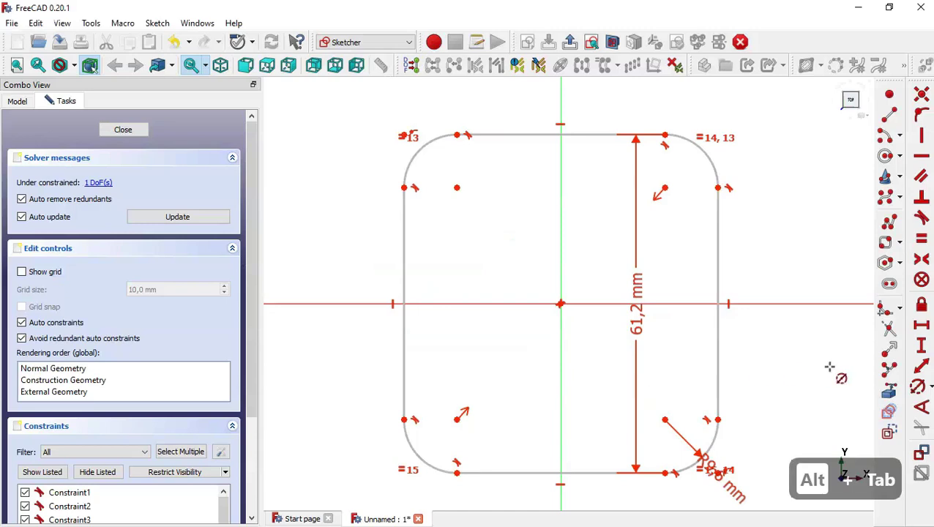
left_click(924, 332)
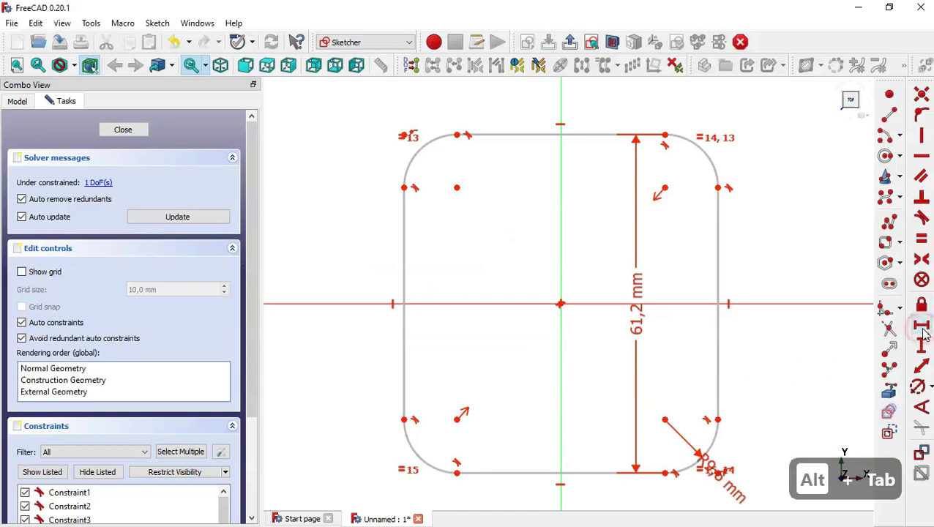
left_click(406, 419)
left_click(720, 421)
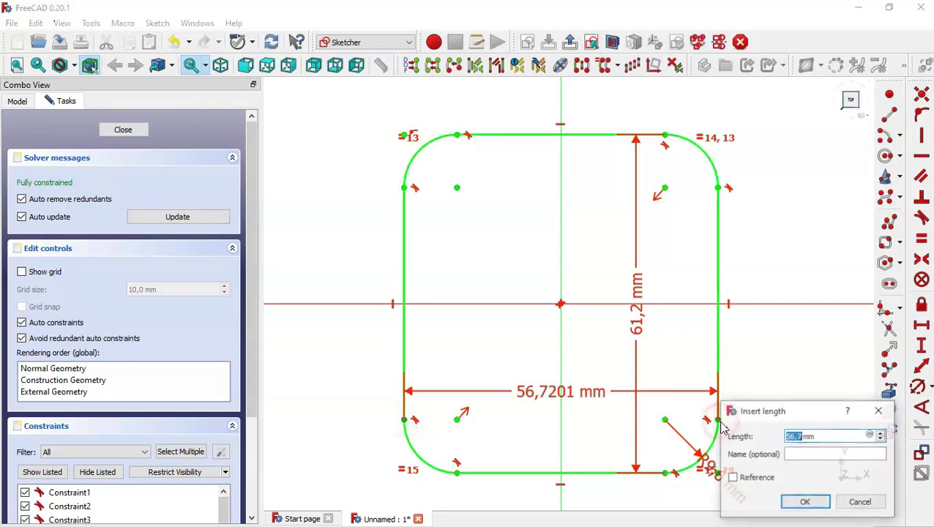
type("77.12")
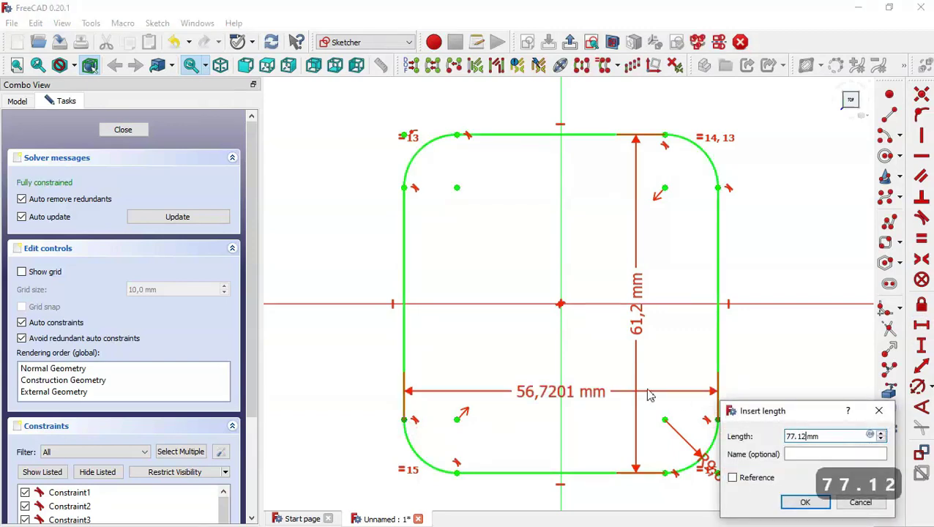
key("BackSpace")
key("Return")
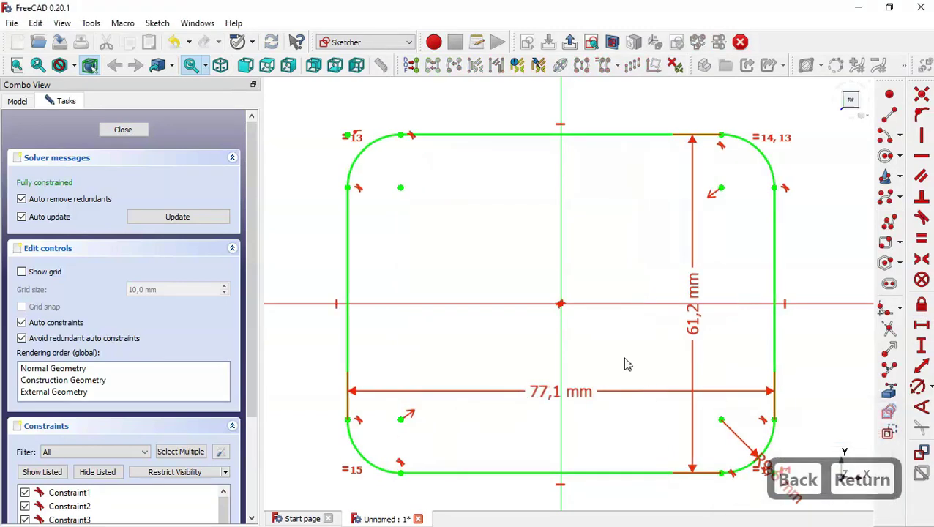
Close the sketch and pad the rounded rectangle to a 7.8 mm thick plate.
left_click(569, 41)
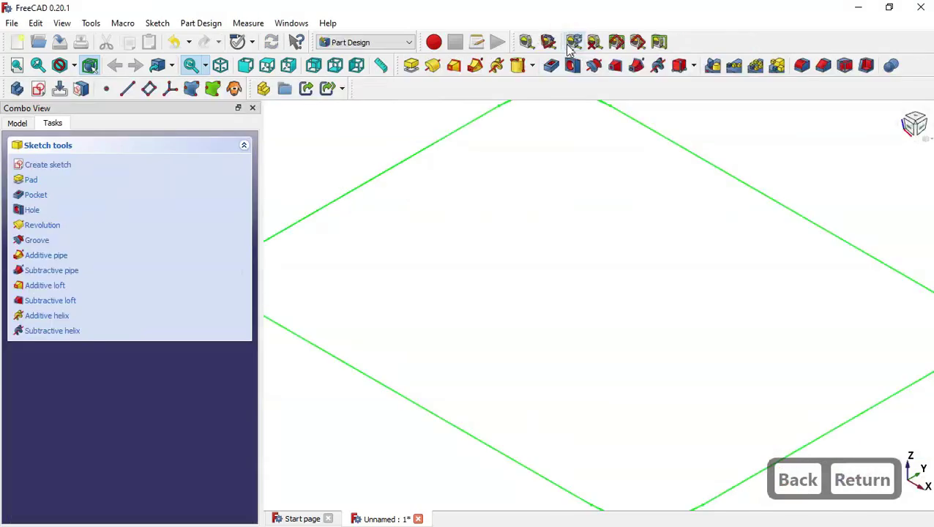
key("Home")
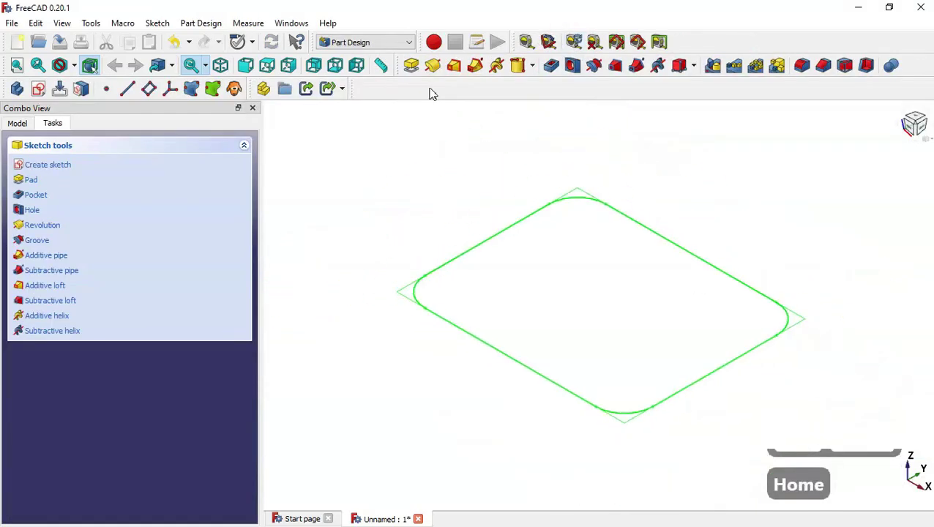
left_click(411, 65)
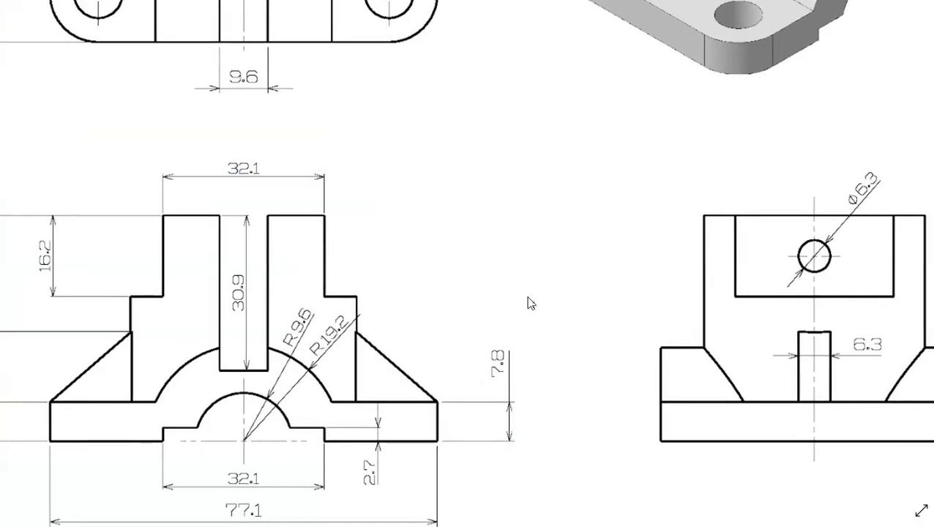
key("alt+Tab")
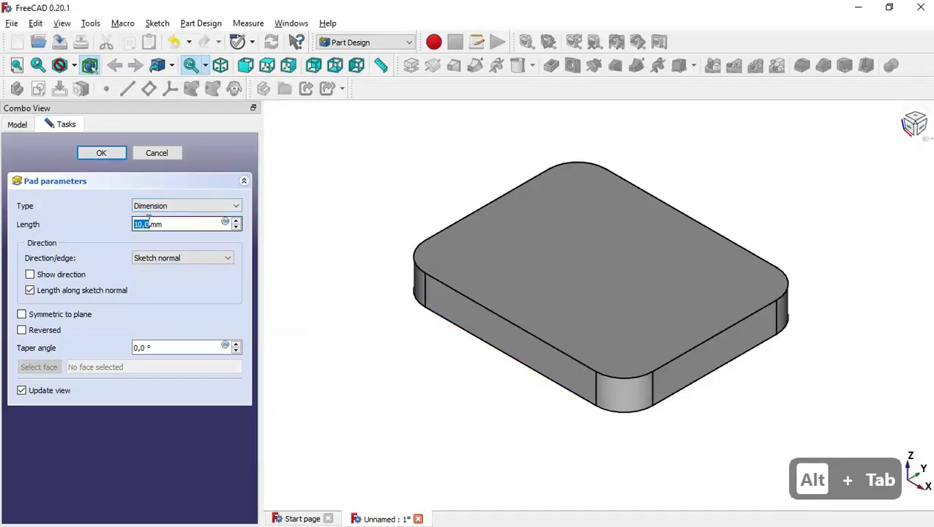
type("7.8")
left_click(101, 152)
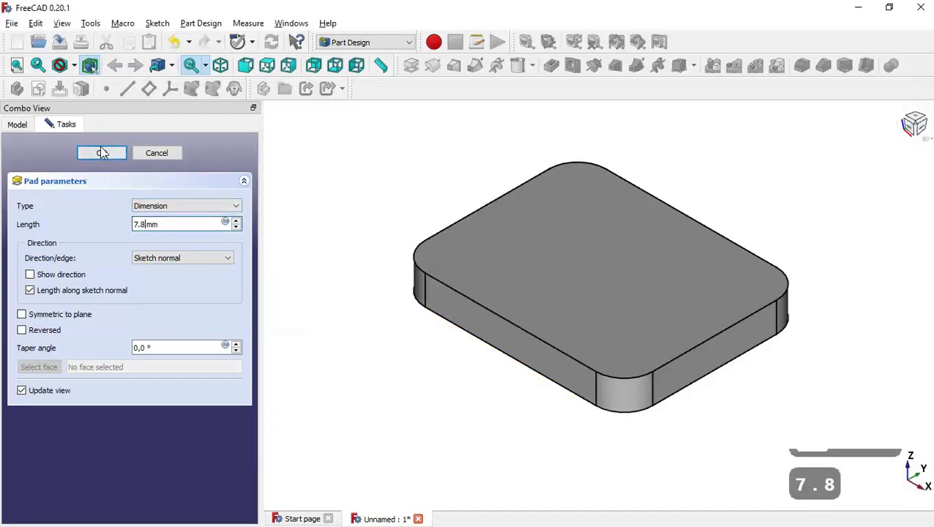
left_click(401, 199)
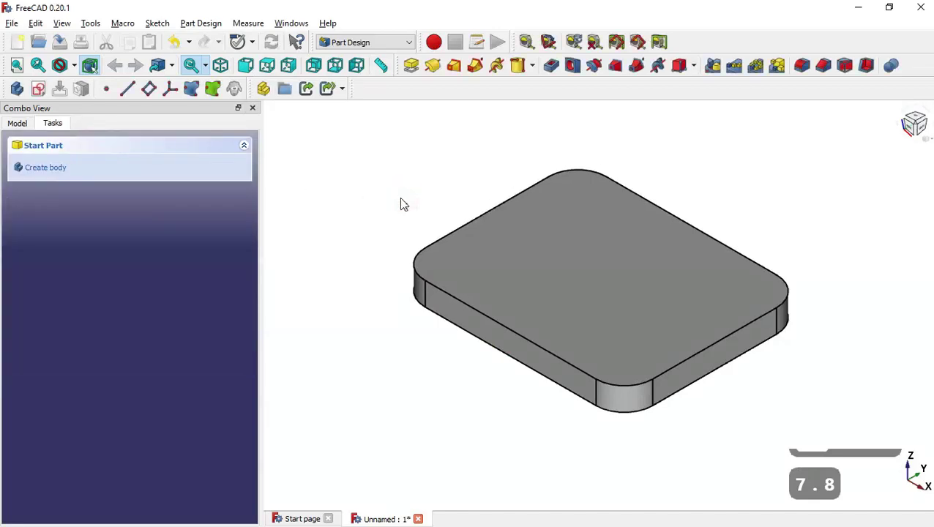
Add holes of 9.6 mm diameter through the plate's top face at the corners.
key("alt+Tab")
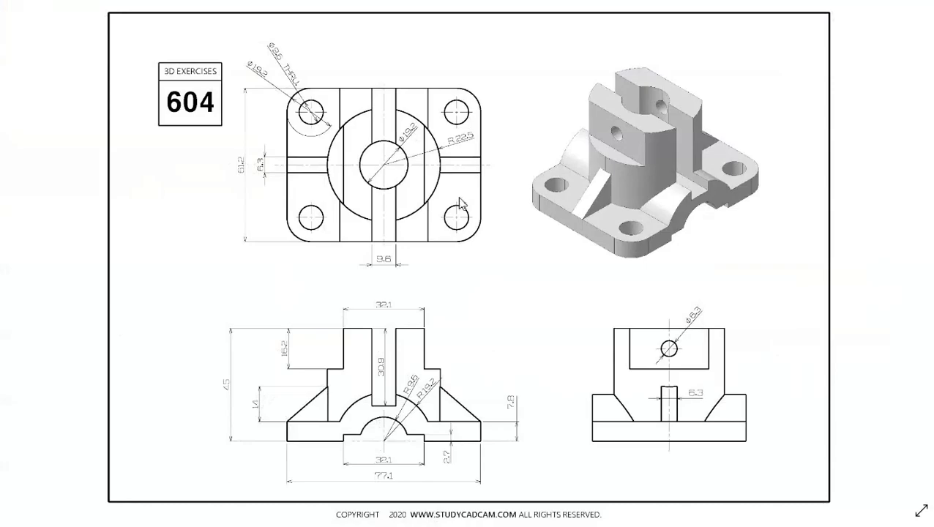
key("alt+Tab")
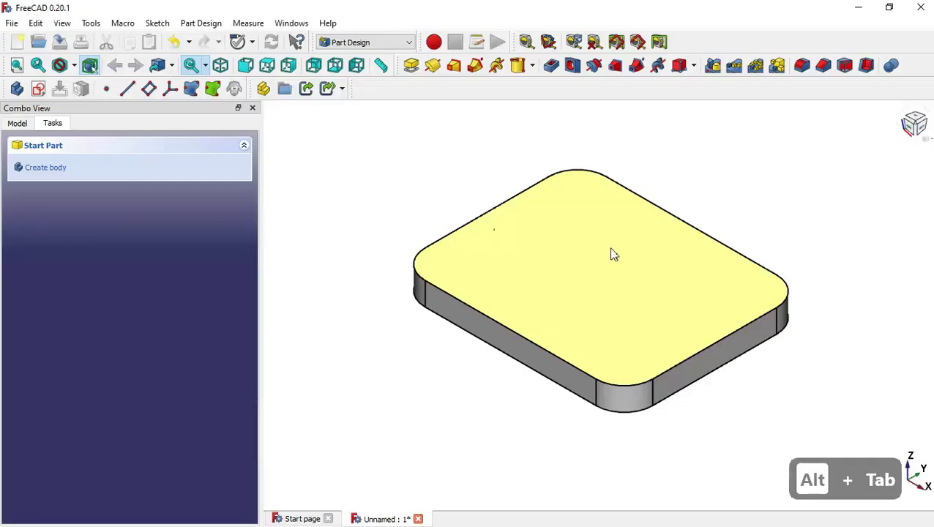
left_click(612, 270)
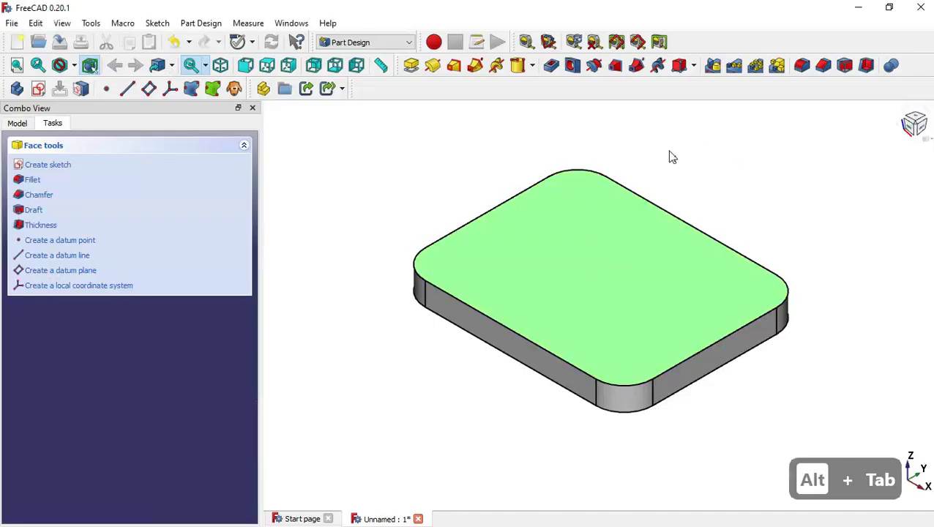
left_click(574, 66)
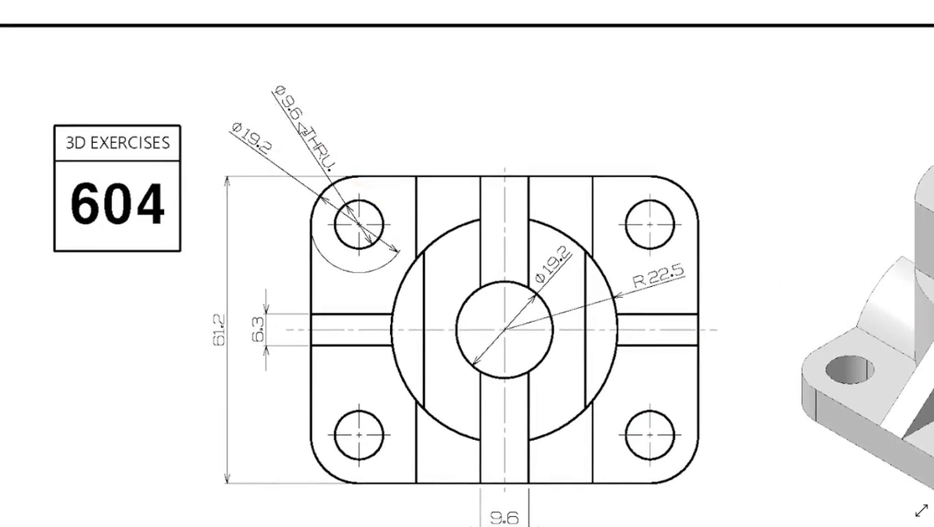
key("alt+Tab")
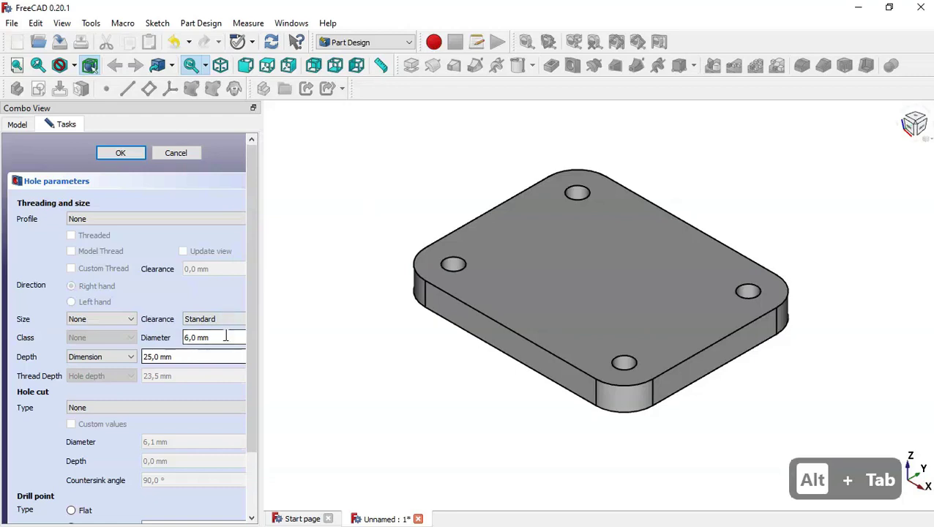
left_click_drag(258, 334, 351, 329)
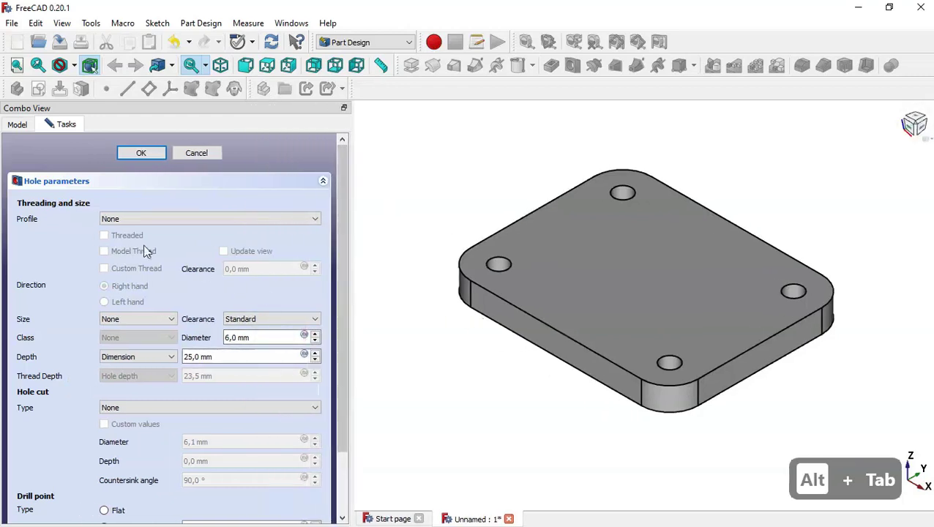
left_click(205, 357)
left_click(227, 339)
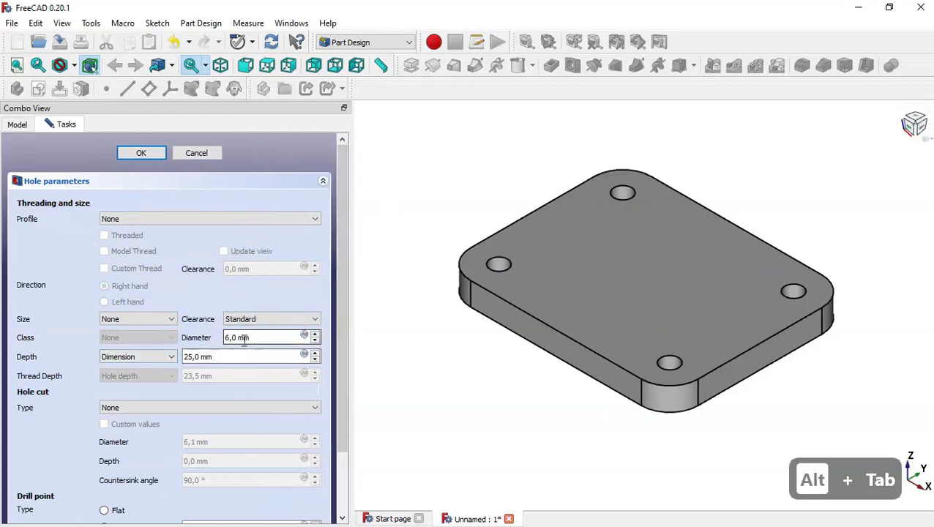
left_click_drag(275, 336, 184, 346)
type("9.6")
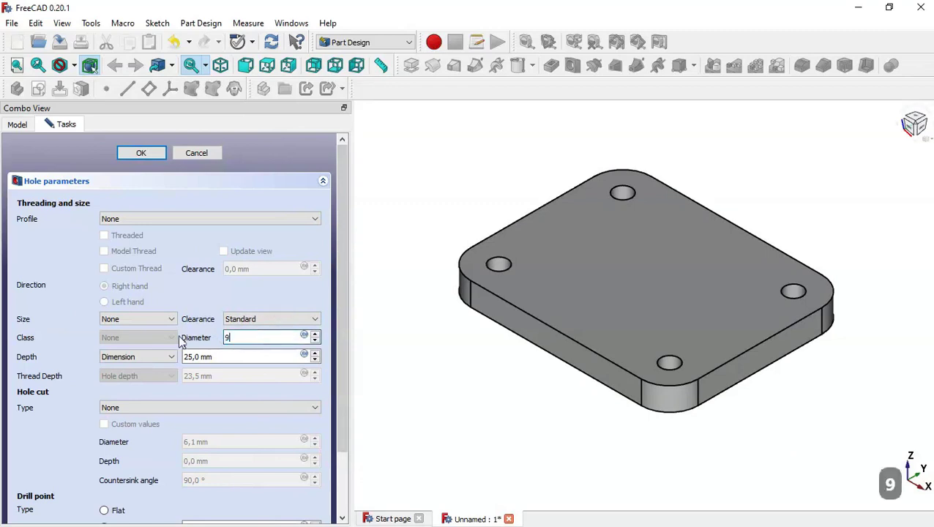
left_click(141, 153)
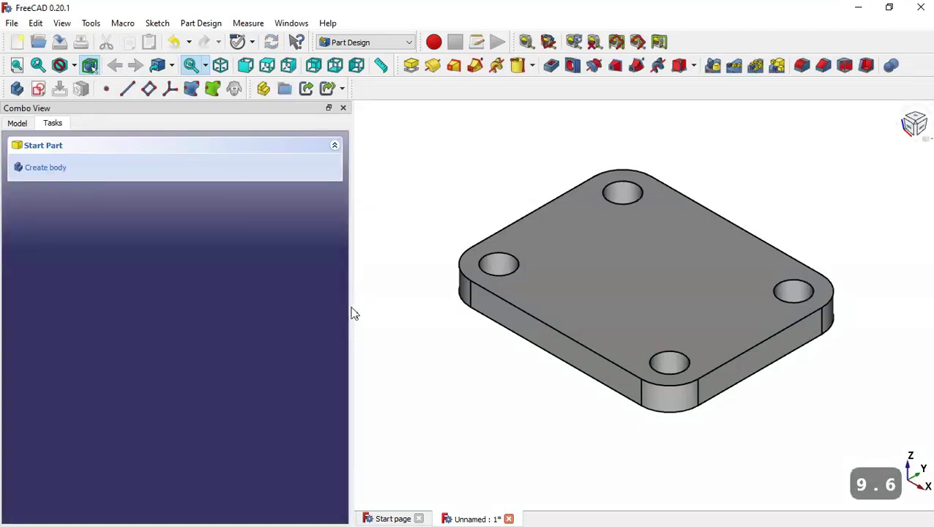
Add an additive cylinder primitive attached to the XY_Plane.
left_click_drag(352, 307, 210, 307)
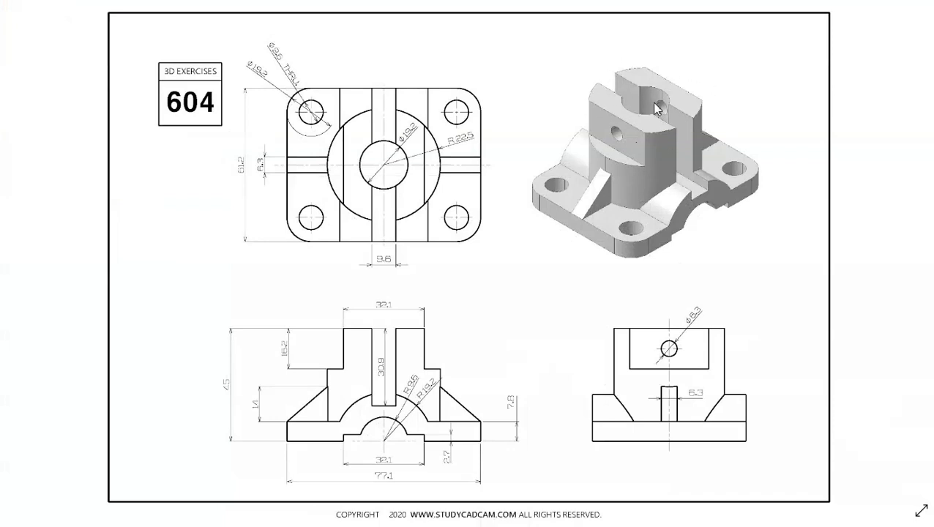
key("alt+Tab")
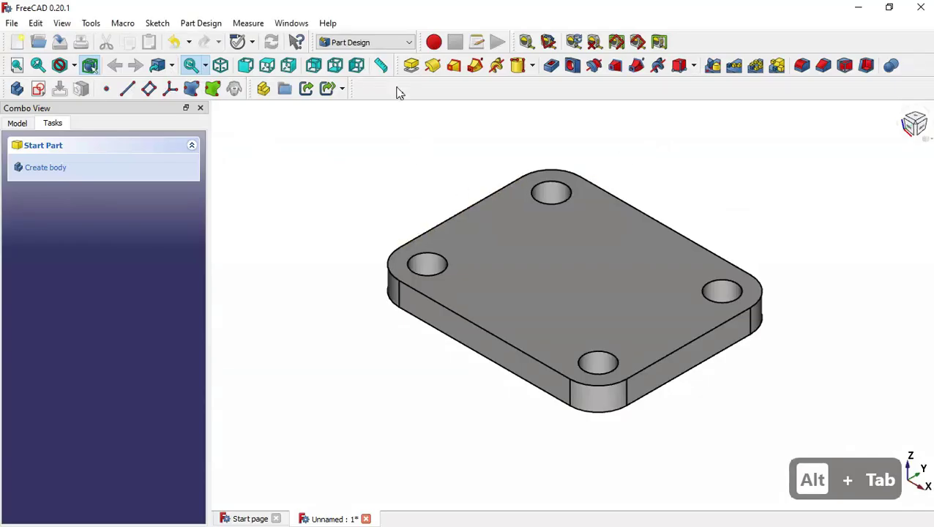
left_click(533, 66)
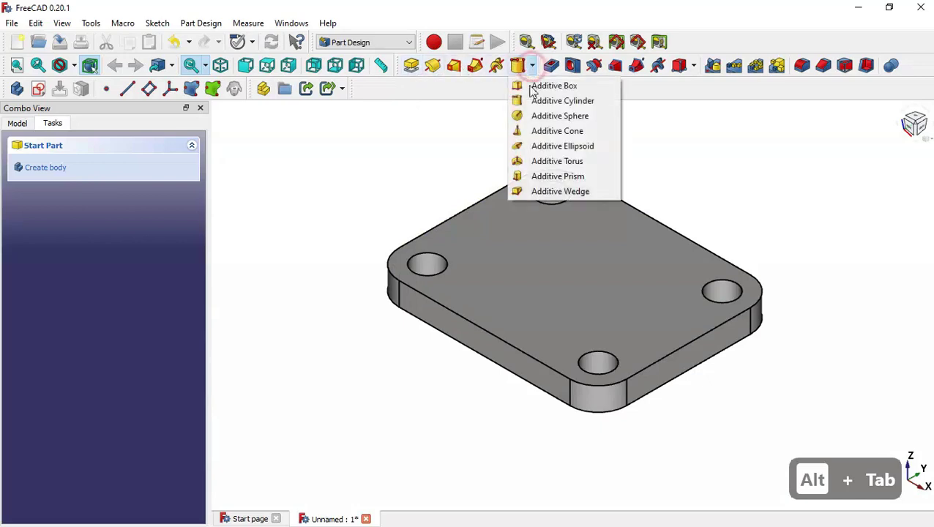
left_click(565, 102)
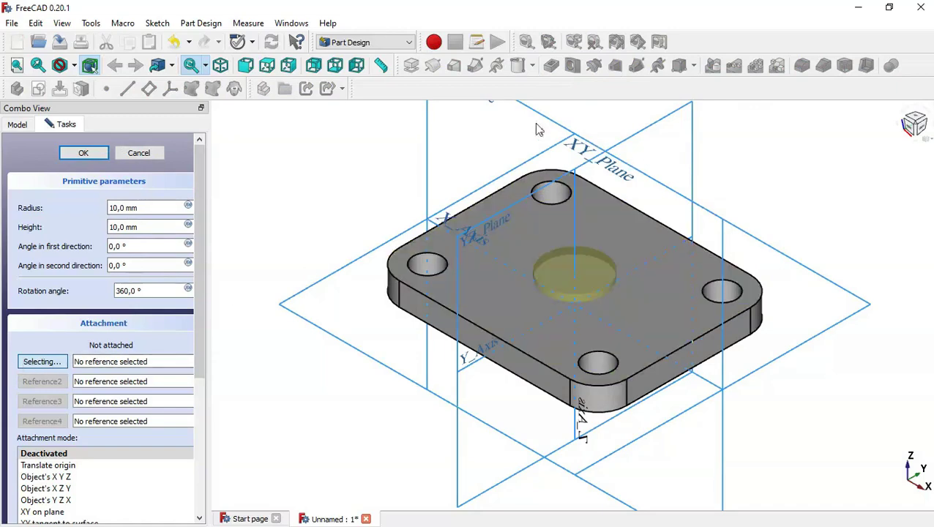
left_click(583, 149)
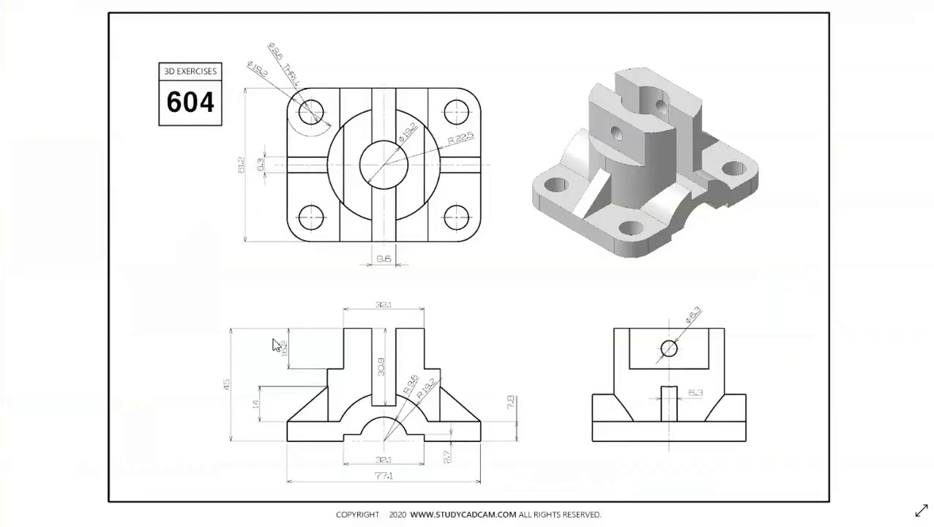
Give the cylinder a 22.5 mm radius and 45 mm height, then confirm it.
scroll(253, 410, "up", 5)
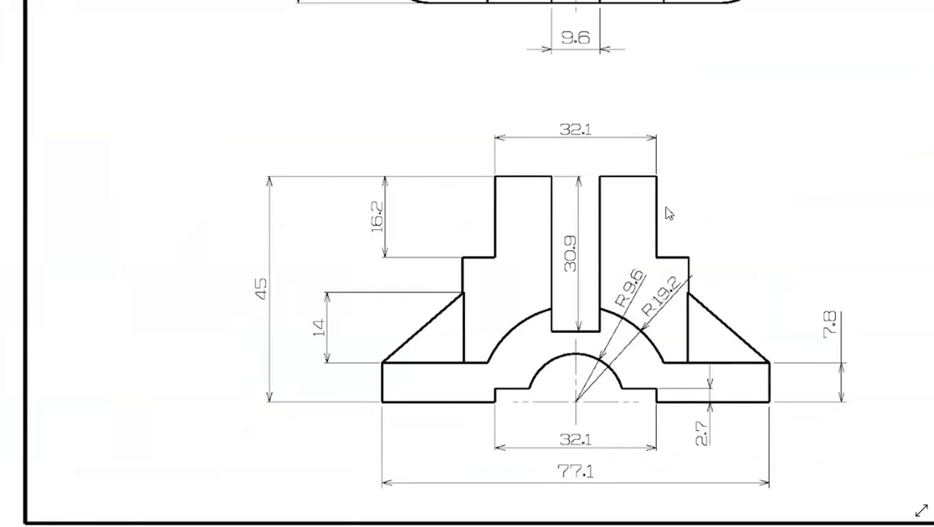
scroll(664, 205, "down", 3)
scroll(601, 411, "up", 3)
scroll(644, 210, "up", 1)
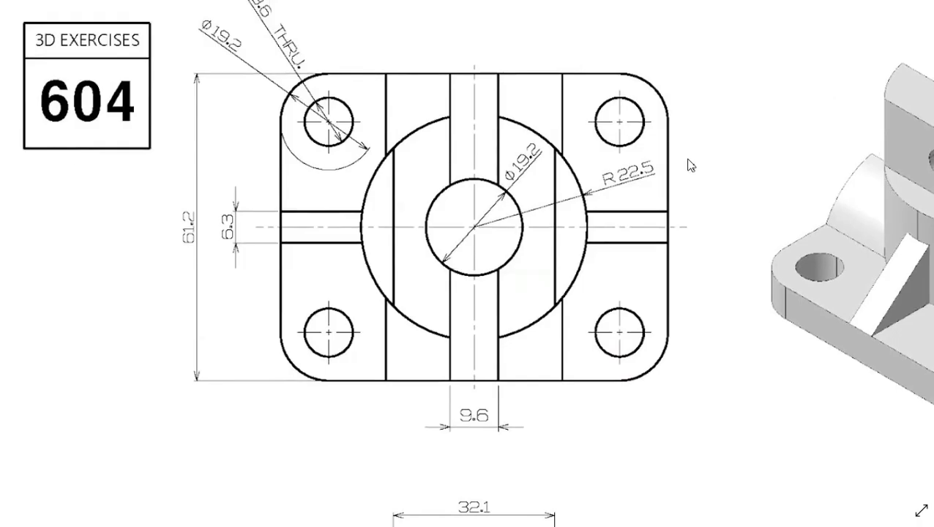
key("alt+Tab")
left_click_drag(143, 208, 59, 208)
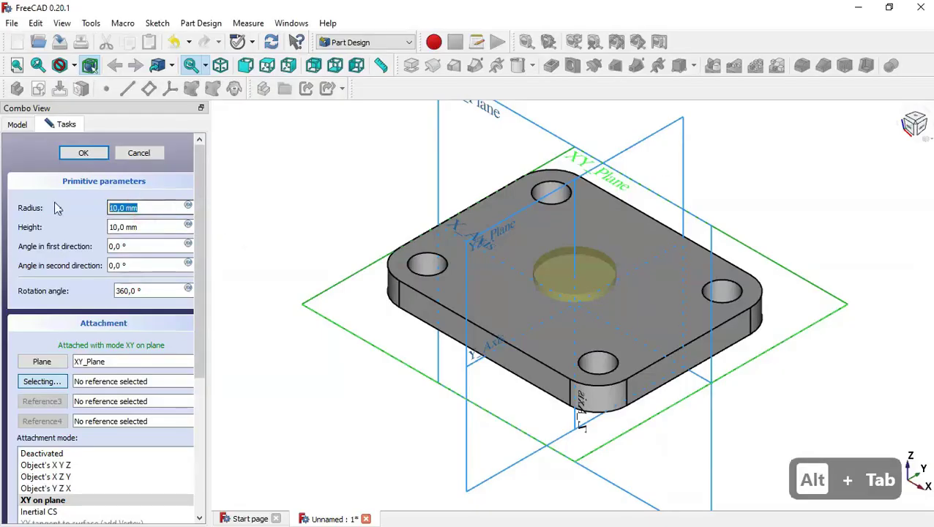
type("22.5")
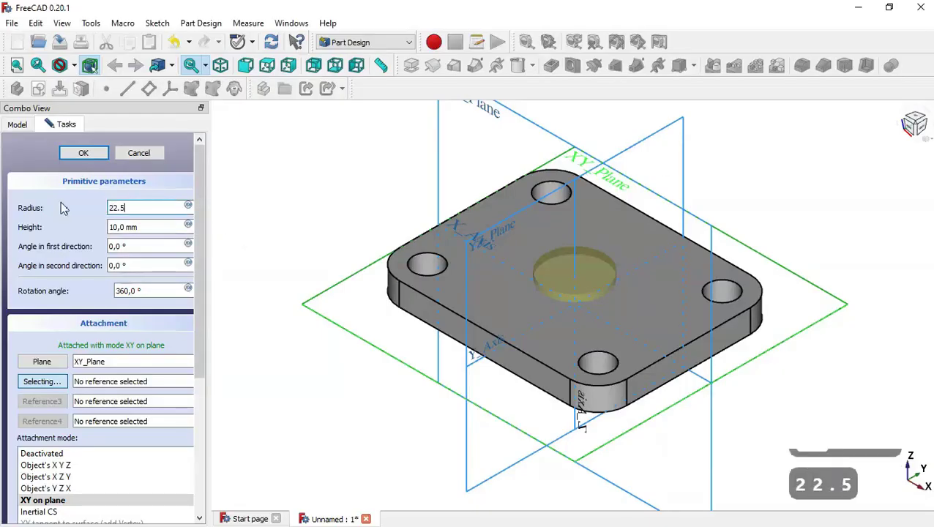
left_click_drag(154, 227, 95, 230)
type("45")
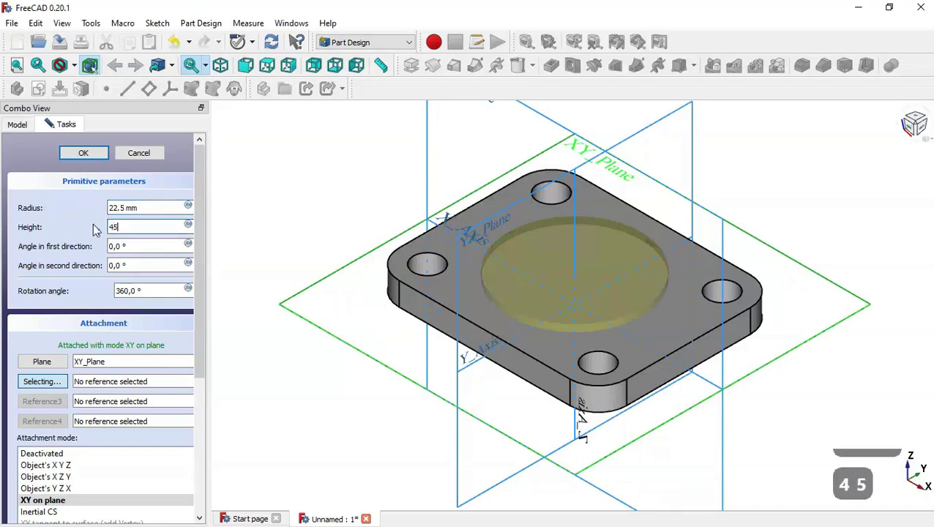
left_click(102, 153)
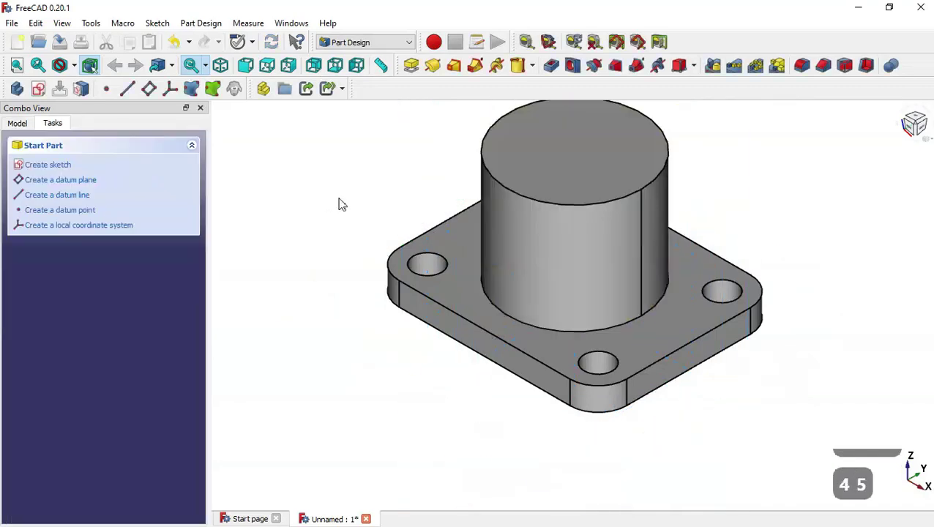
key("Home")
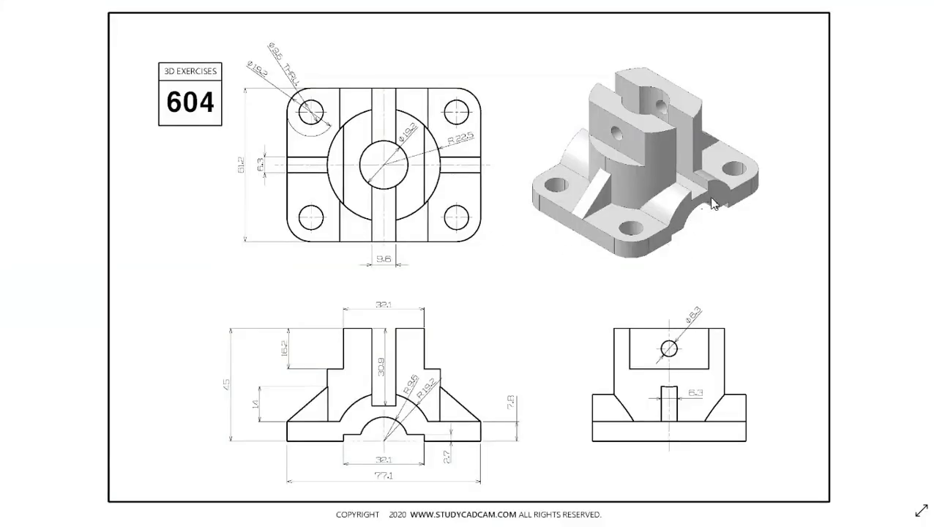
Start a sketch on the base's front face with a half-circle arc centred at the origin.
key("alt+Tab")
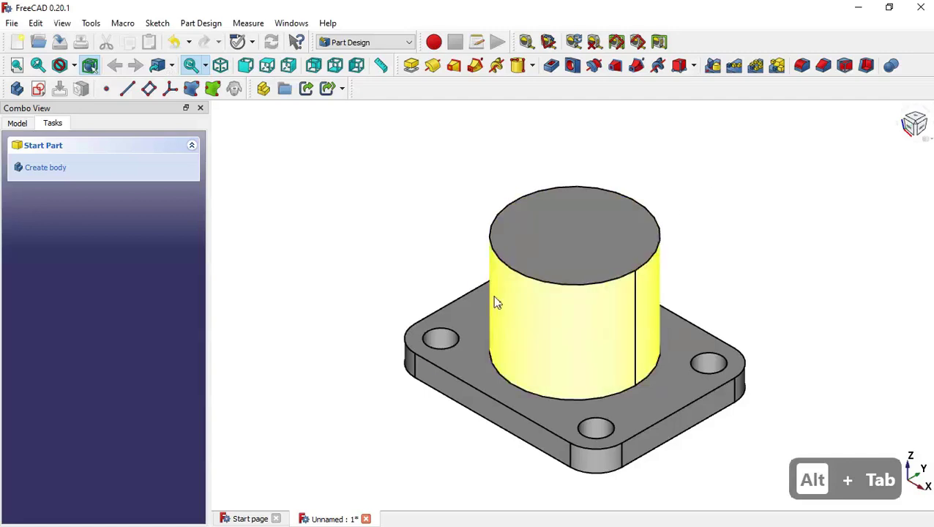
left_click(508, 417)
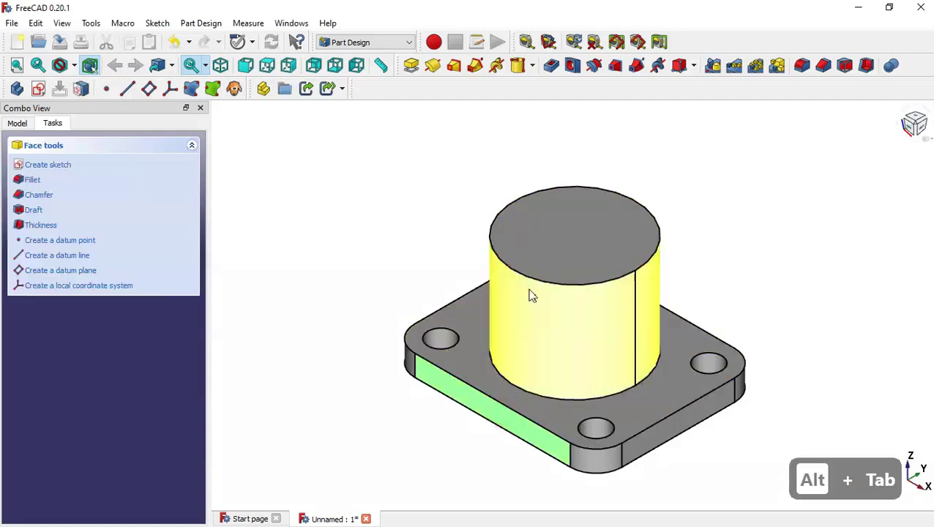
left_click(39, 90)
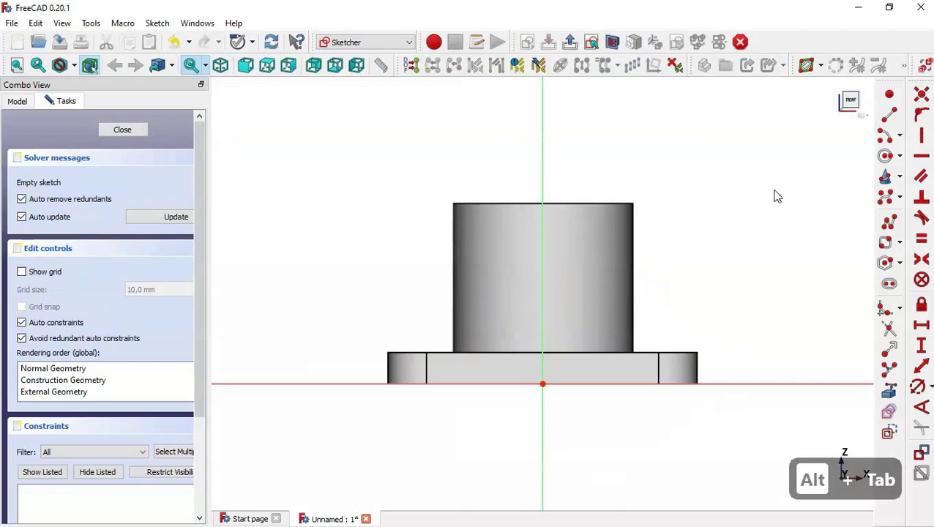
left_click(885, 136)
left_click(543, 384)
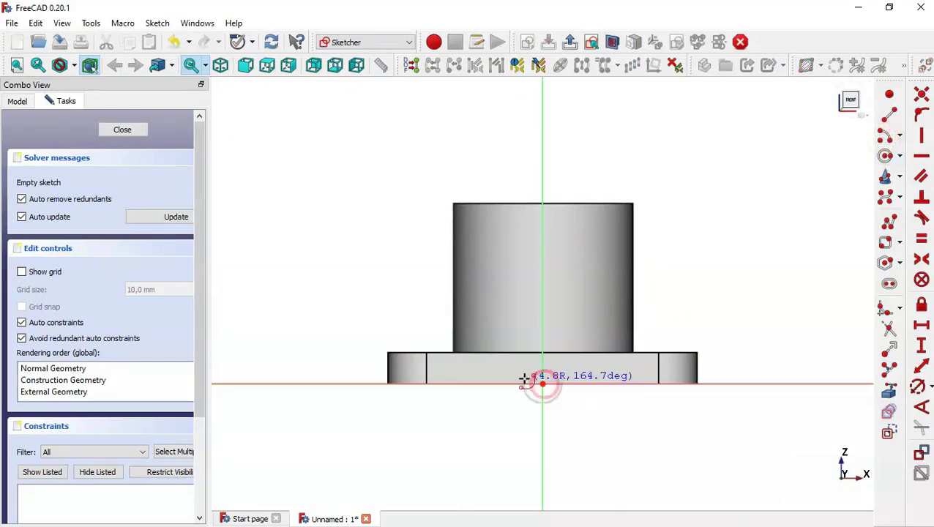
left_click(468, 384)
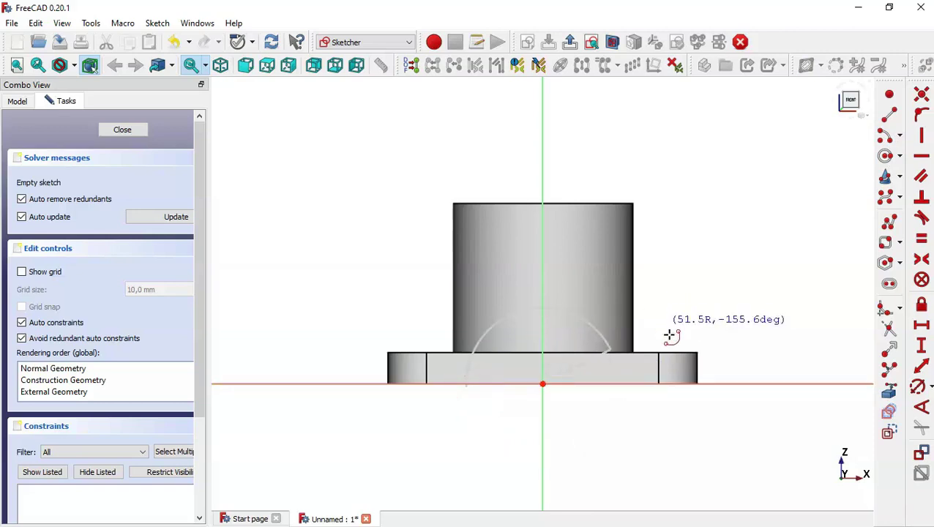
left_click(619, 385)
Close the arc with a straight line, constrain its radius to 19.2 mm, and leave the sketch.
left_click(890, 117)
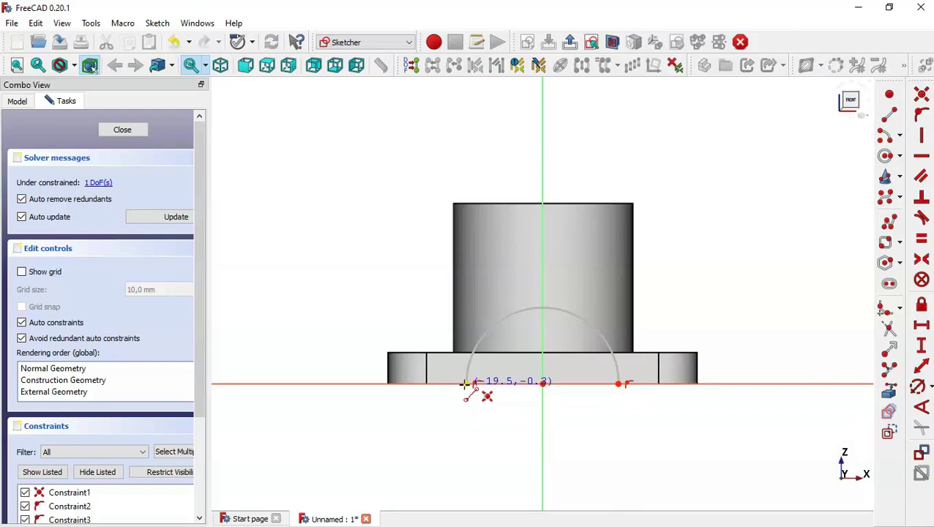
left_click(467, 383)
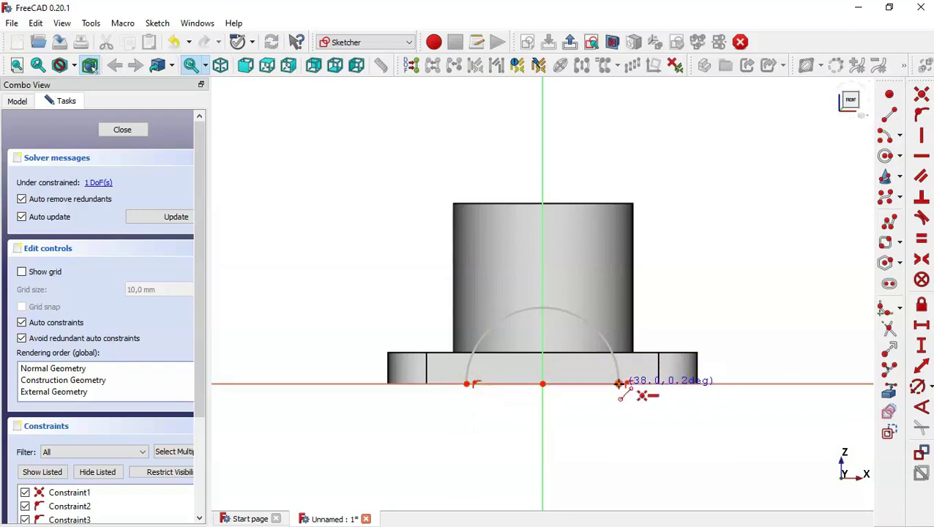
left_click(619, 384)
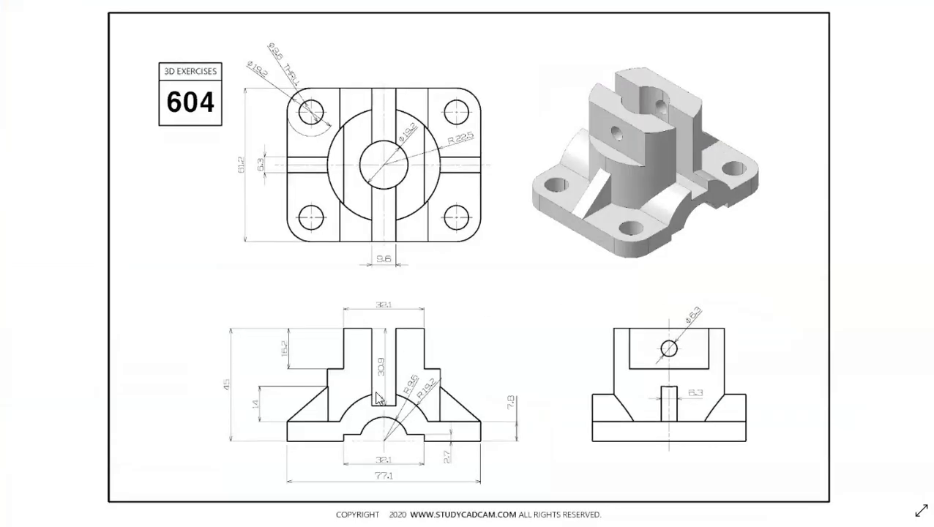
scroll(377, 398, "up", 3)
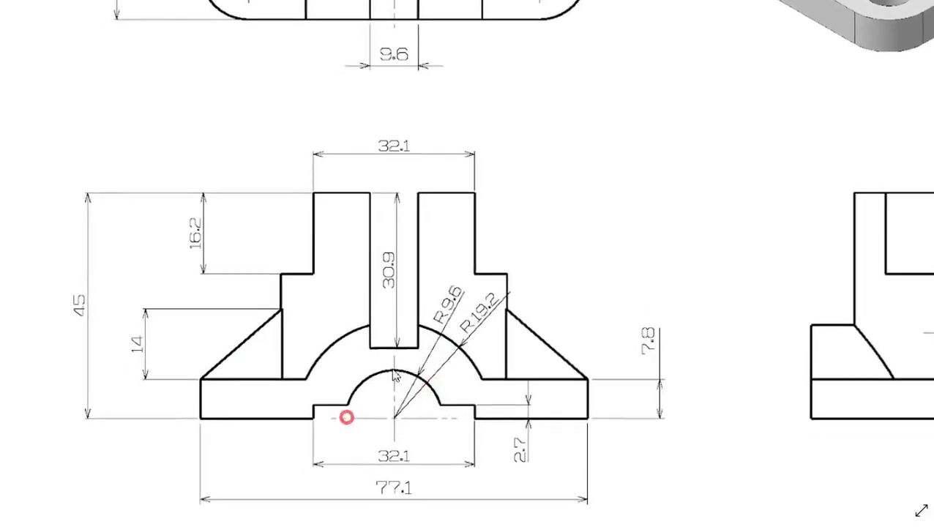
left_click_drag(395, 375, 449, 312)
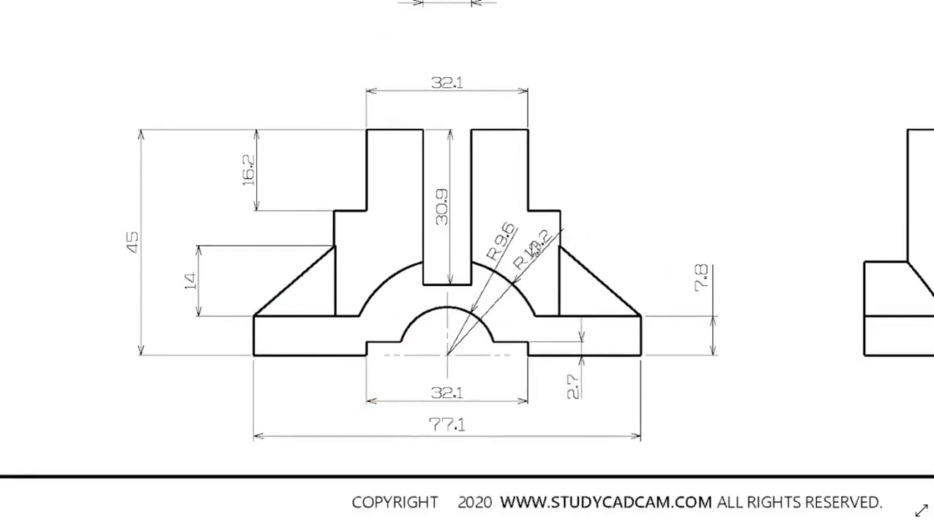
key("alt+Tab")
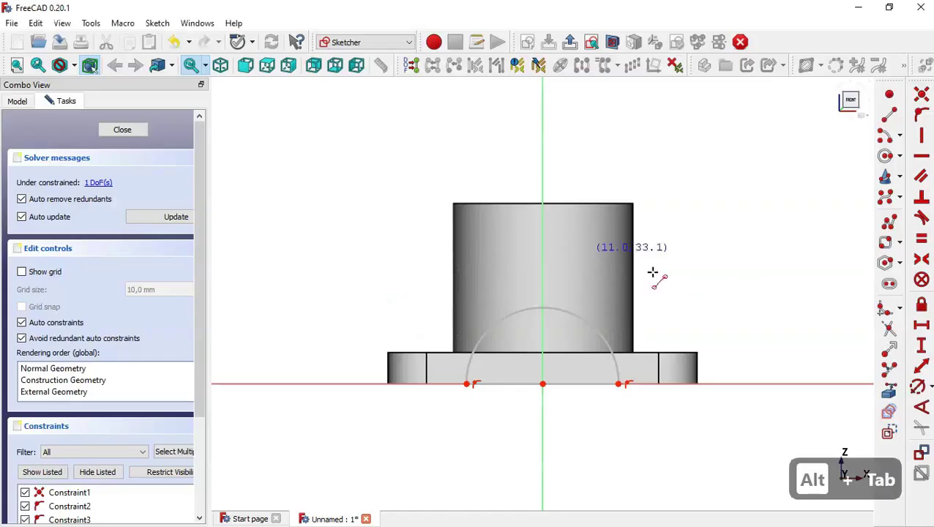
left_click(919, 389)
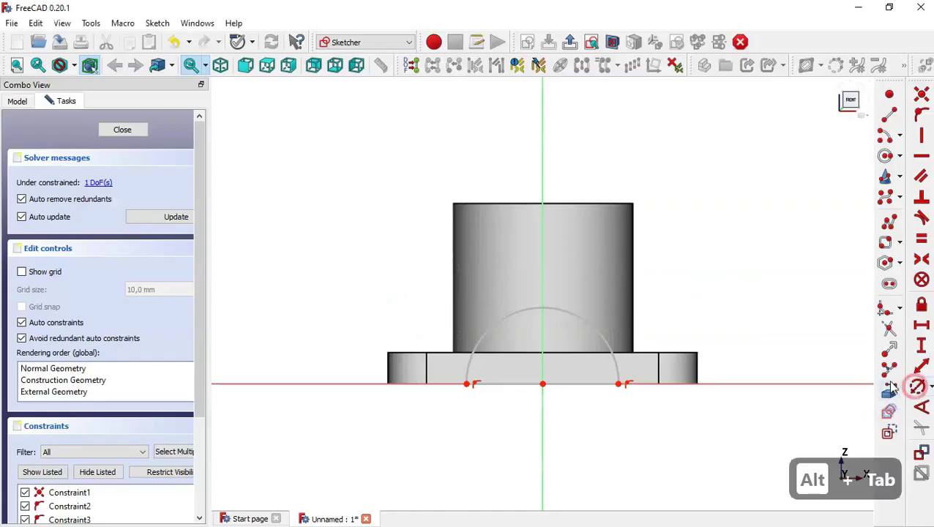
left_click(588, 328)
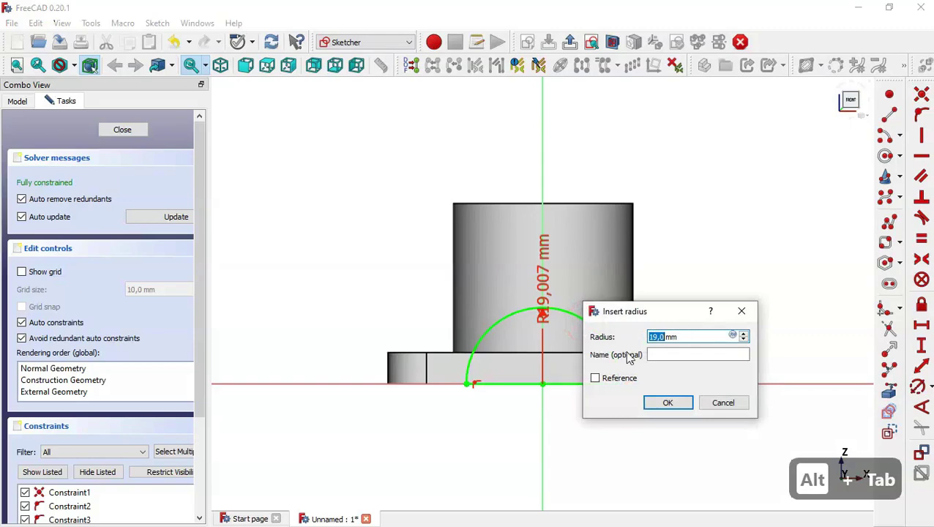
type("19.2")
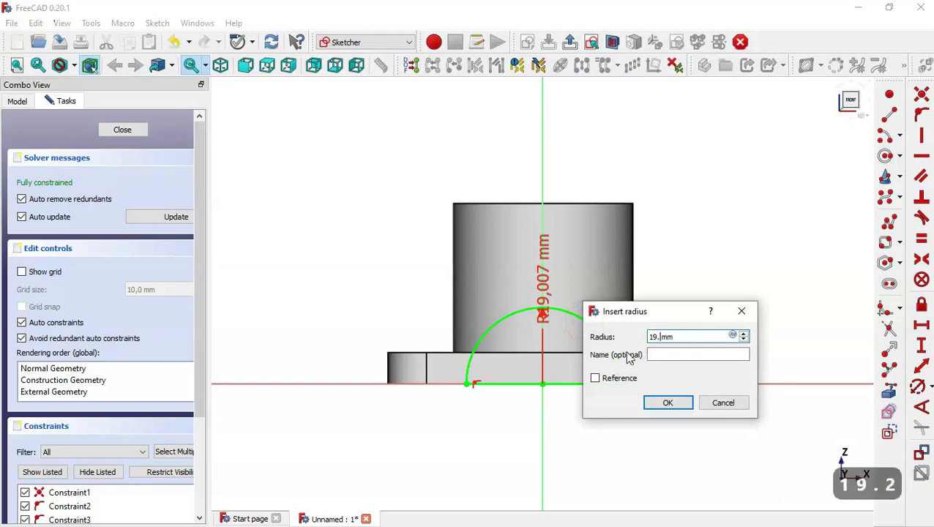
key("Return")
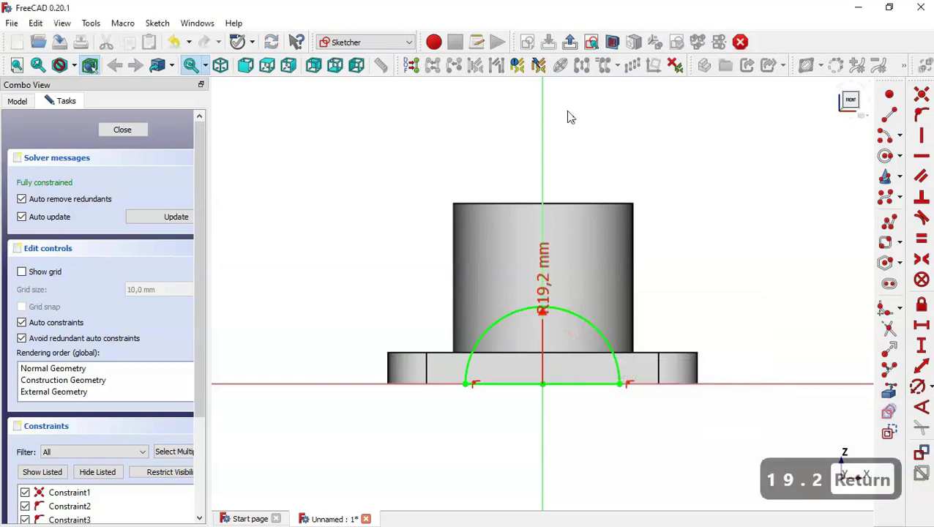
left_click(570, 42)
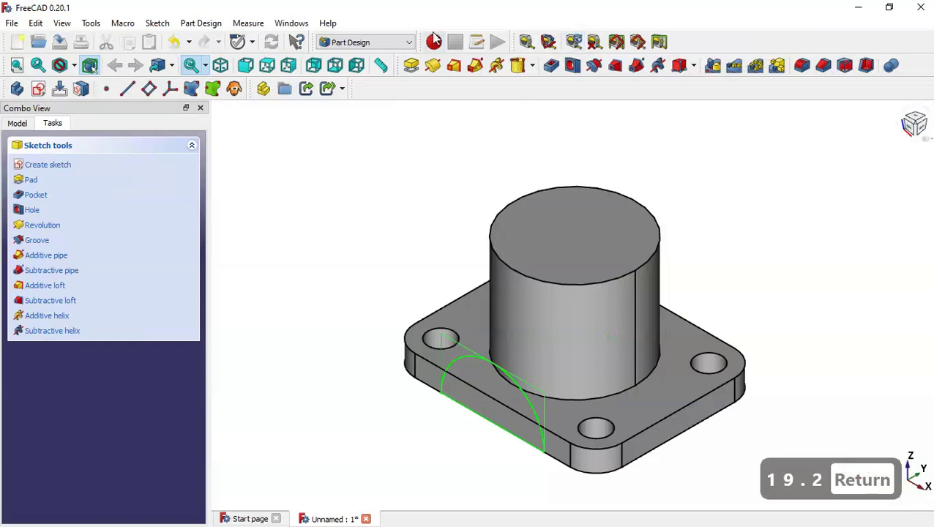
Pad the half-circle sketch reversed, Up to face, stopping at the part's far face.
left_click(410, 65)
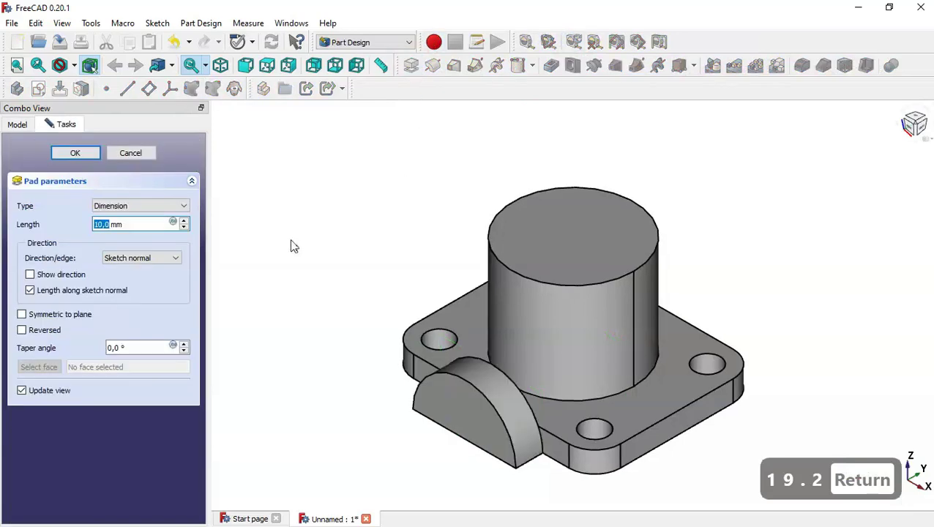
left_click(43, 330)
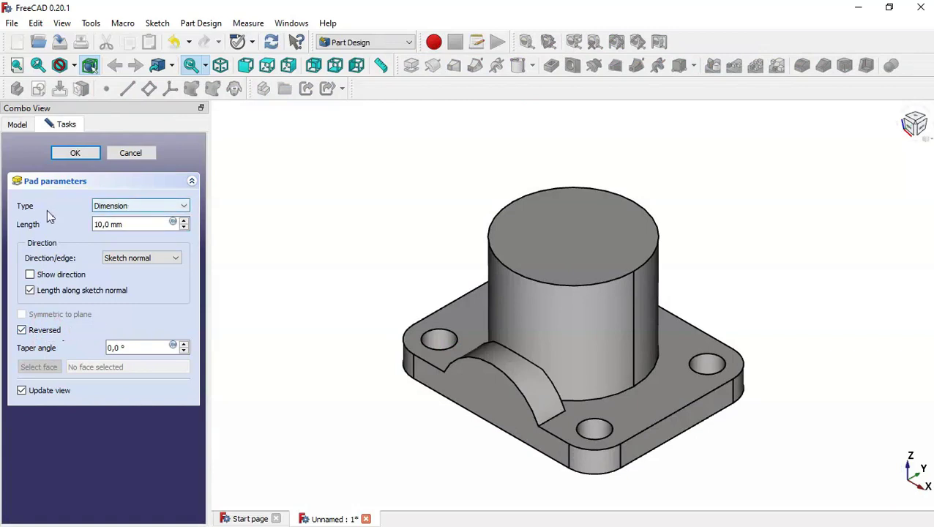
left_click(151, 206)
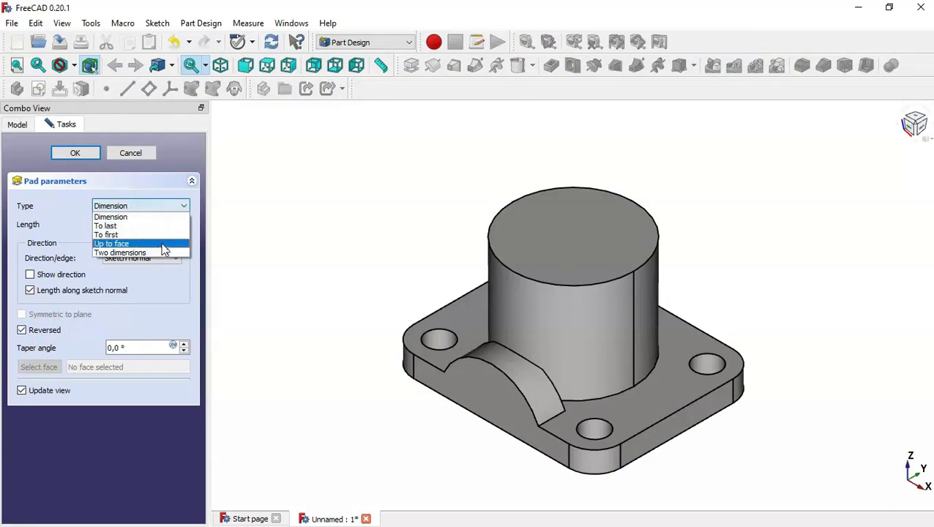
left_click(163, 244)
middle_click_drag(768, 336, 542, 423)
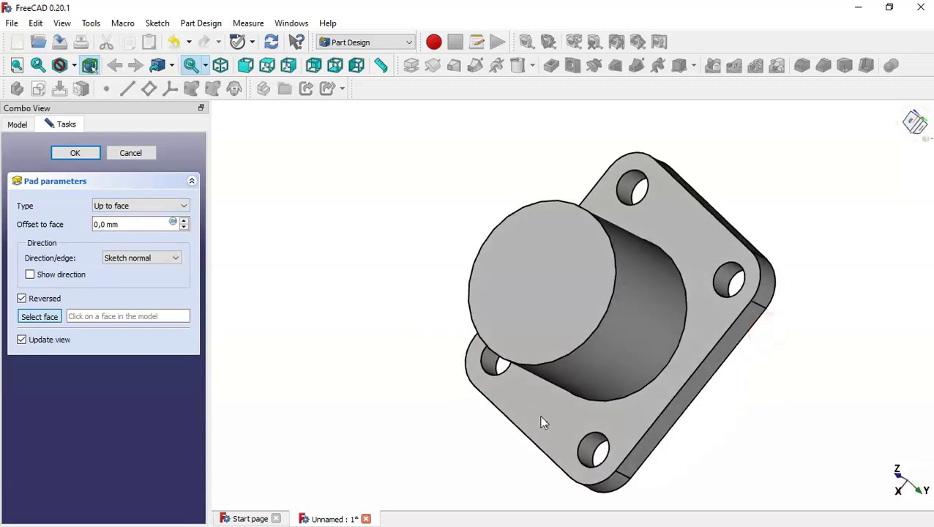
left_click(682, 407)
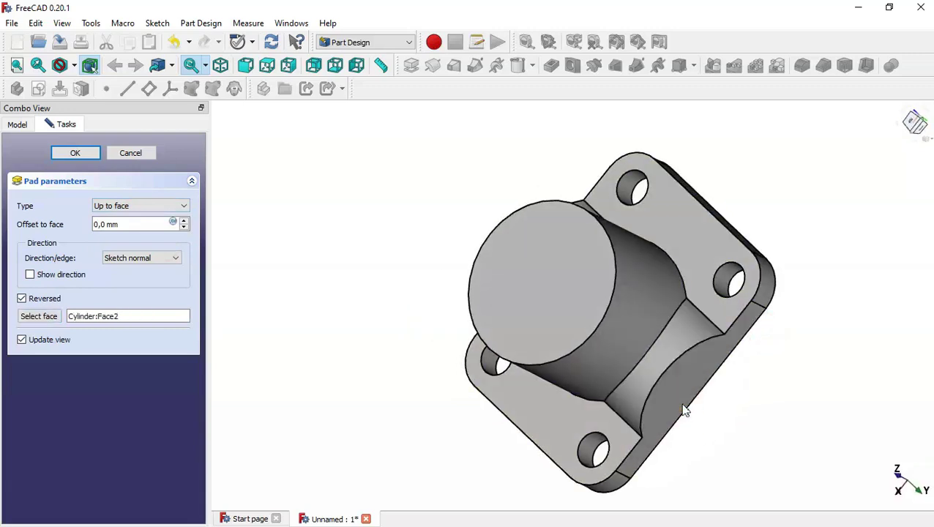
left_click(89, 154)
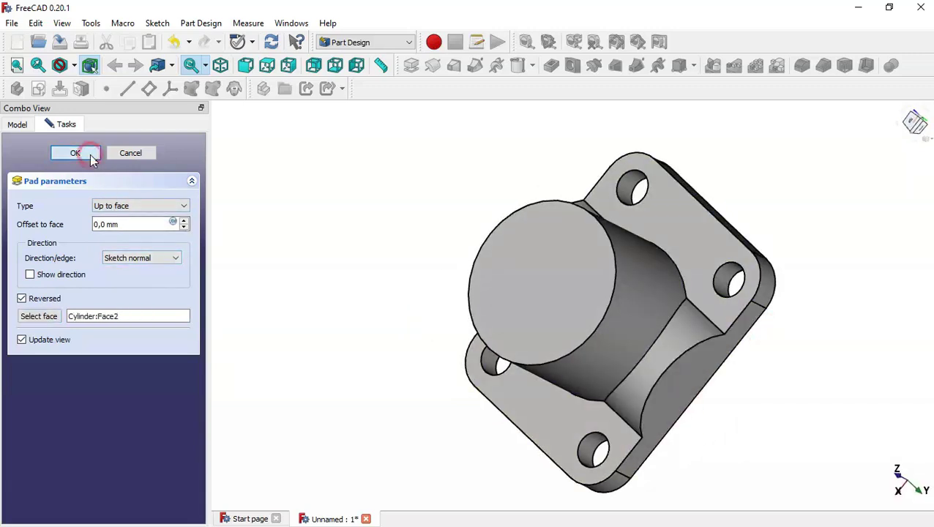
left_click(441, 258)
key("Home")
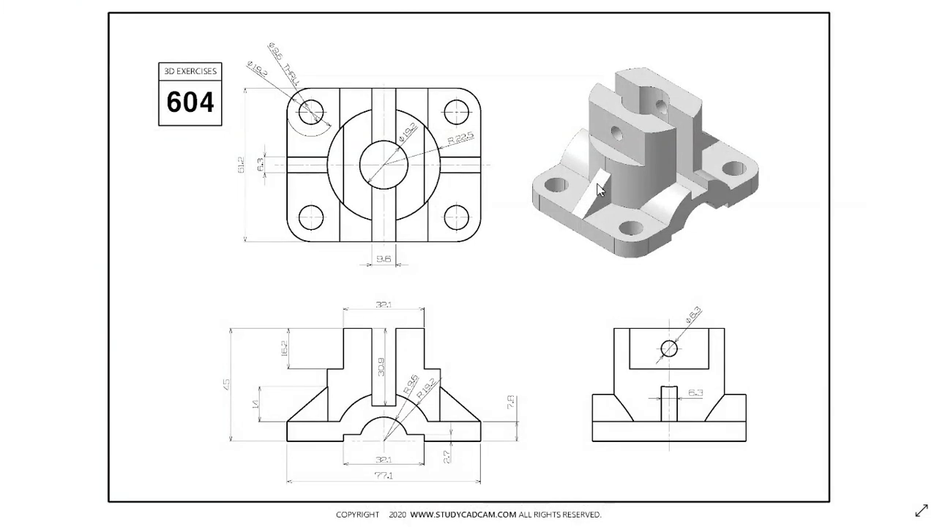
key("alt+Tab")
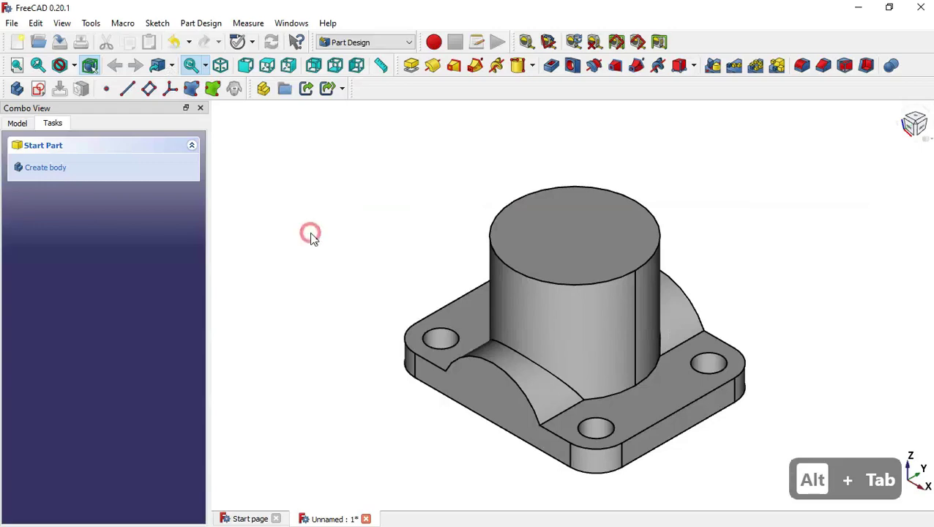
Start an XZ_Plane sketch and bring in the foot's top edge and cylinder's top edge as external geometry.
left_click(38, 88)
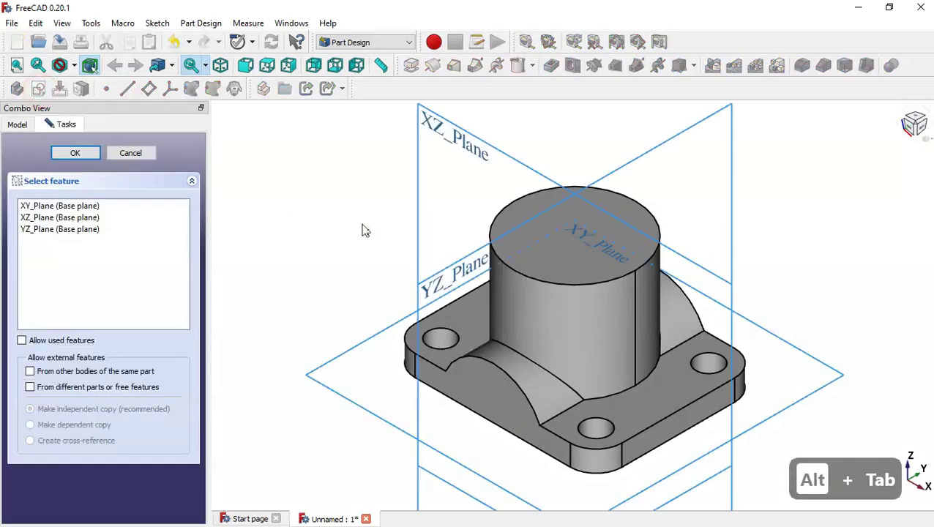
left_click(463, 142)
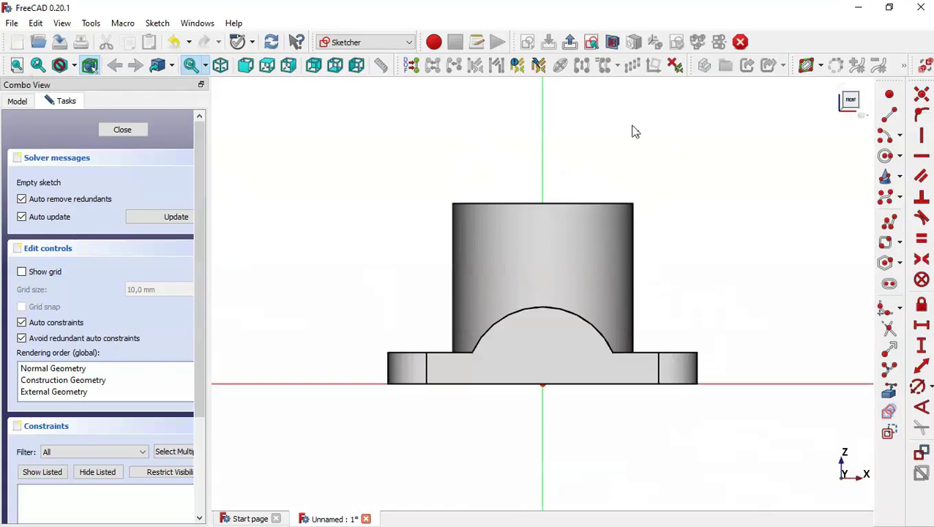
left_click(613, 42)
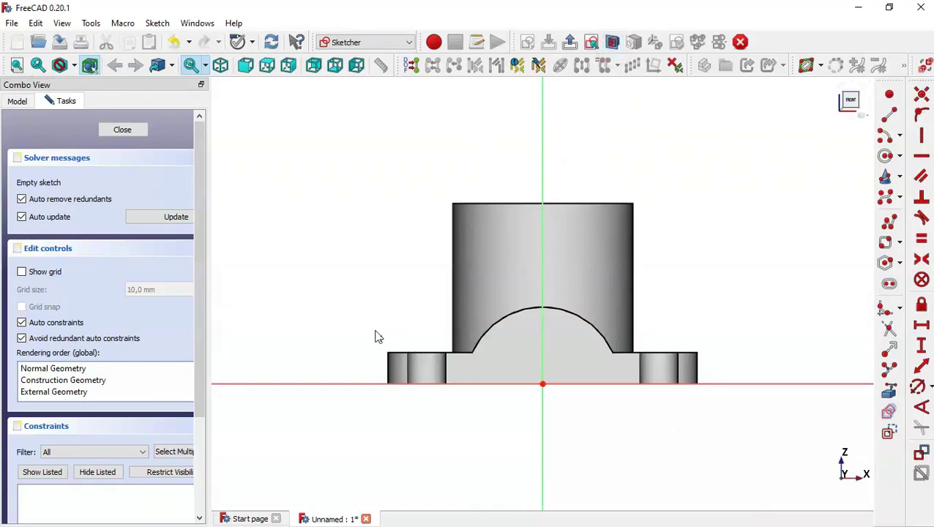
scroll(375, 337, "up", 1)
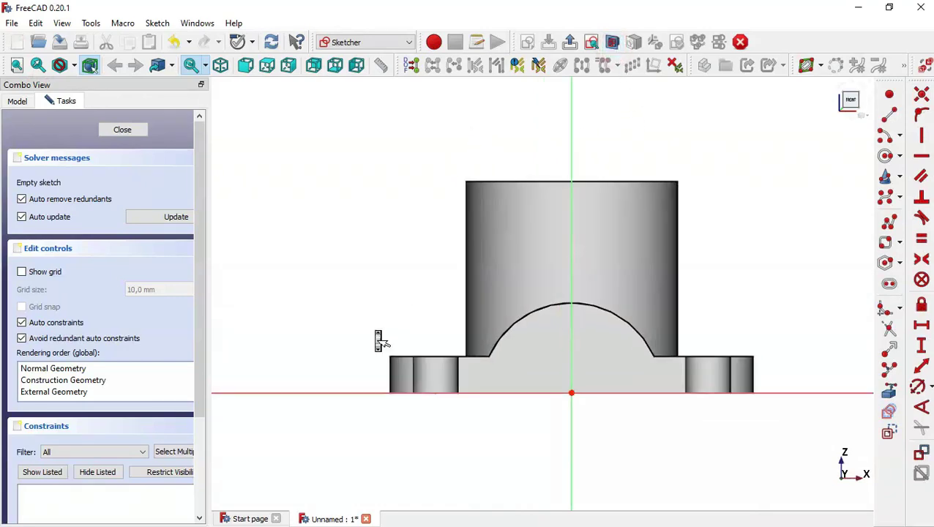
left_click(890, 394)
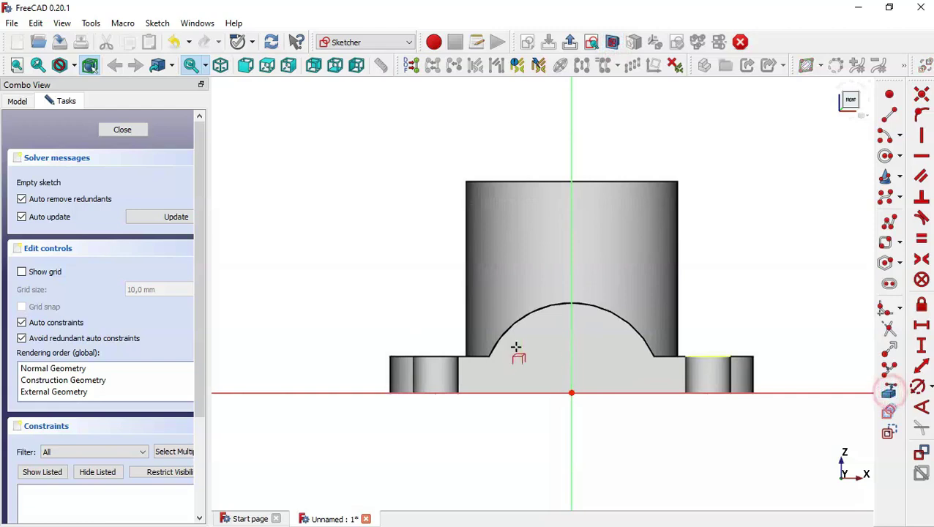
left_click(396, 357)
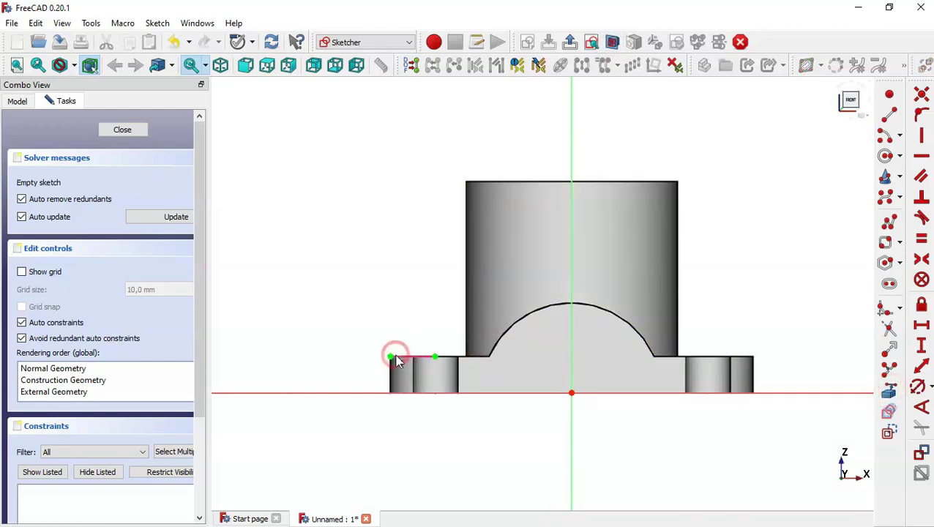
left_click(535, 181)
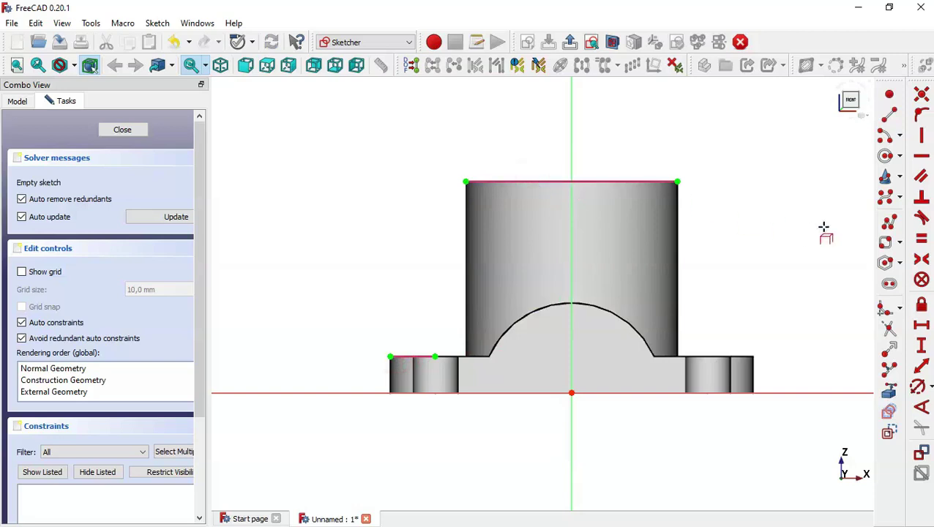
Draw a closed triangular rib outline against the cylinder and place a point on its slope.
left_click(890, 227)
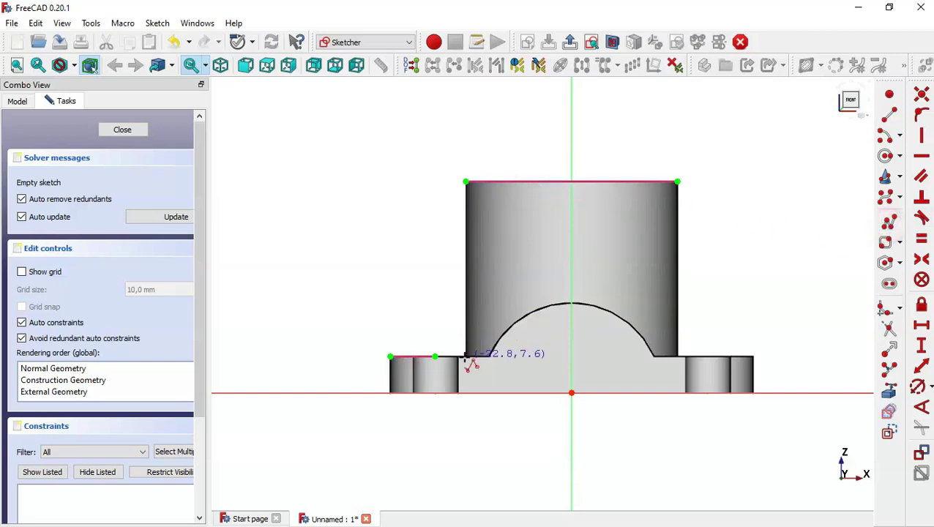
left_click(390, 357)
left_click(499, 208)
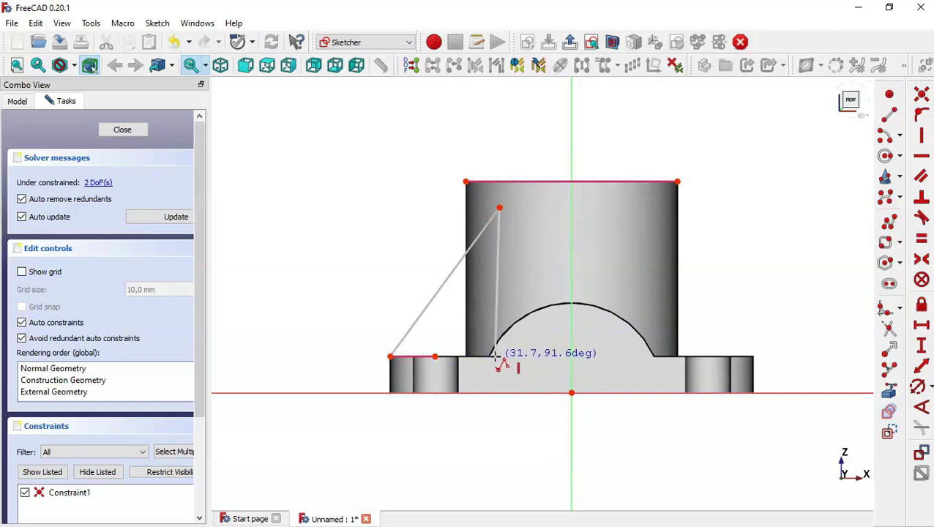
left_click(498, 357)
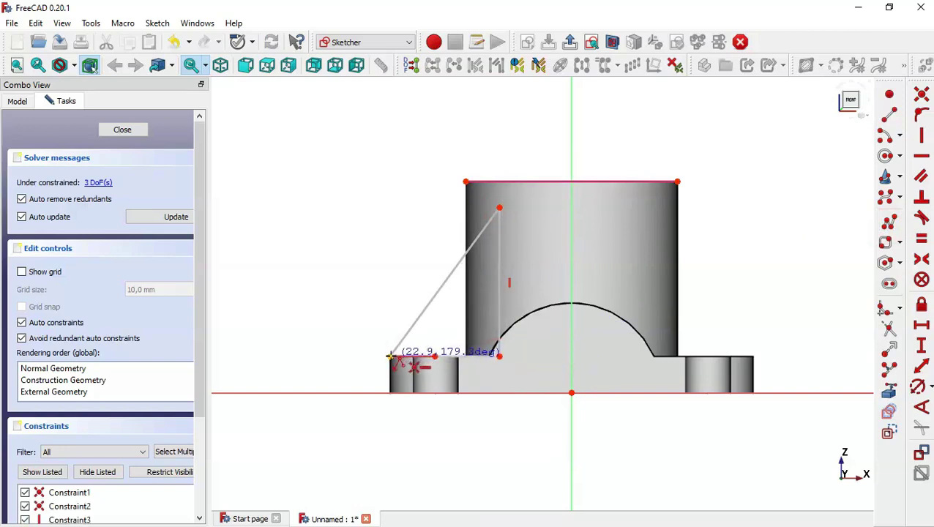
left_click(391, 357)
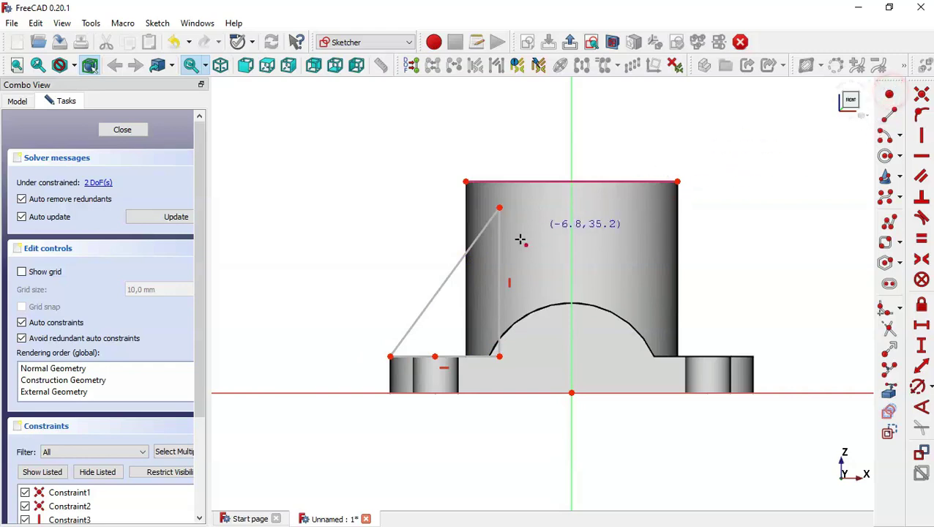
left_click(463, 258)
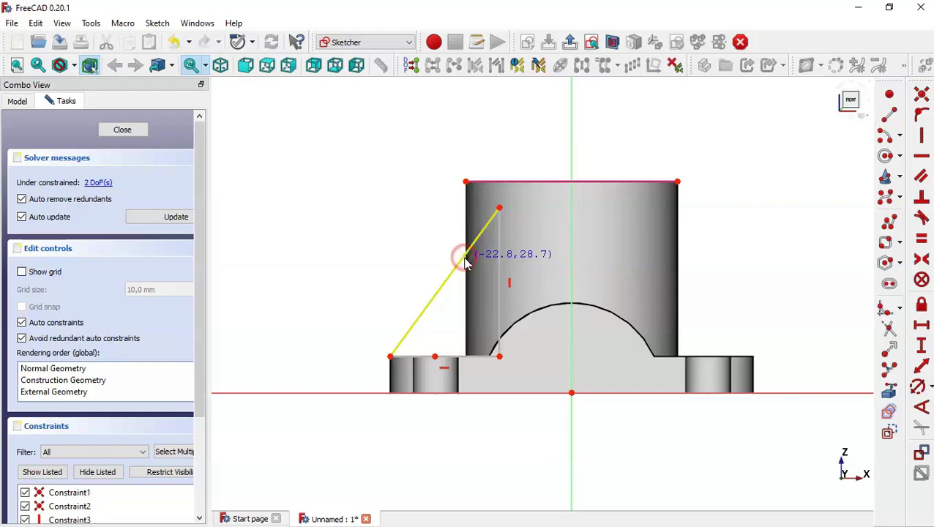
key("Escape")
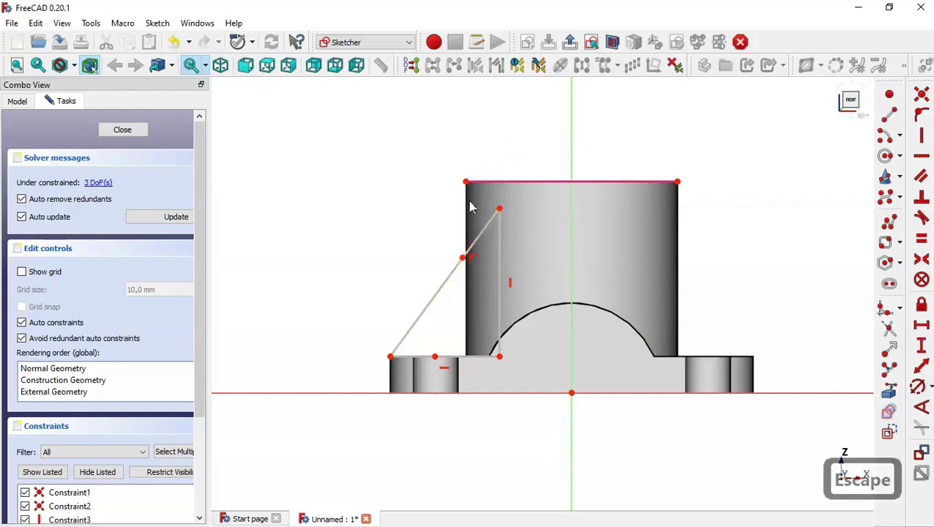
Align the slope point vertically with the cylinder corner and set it 14 mm above the base.
left_click(466, 183)
left_click(463, 257)
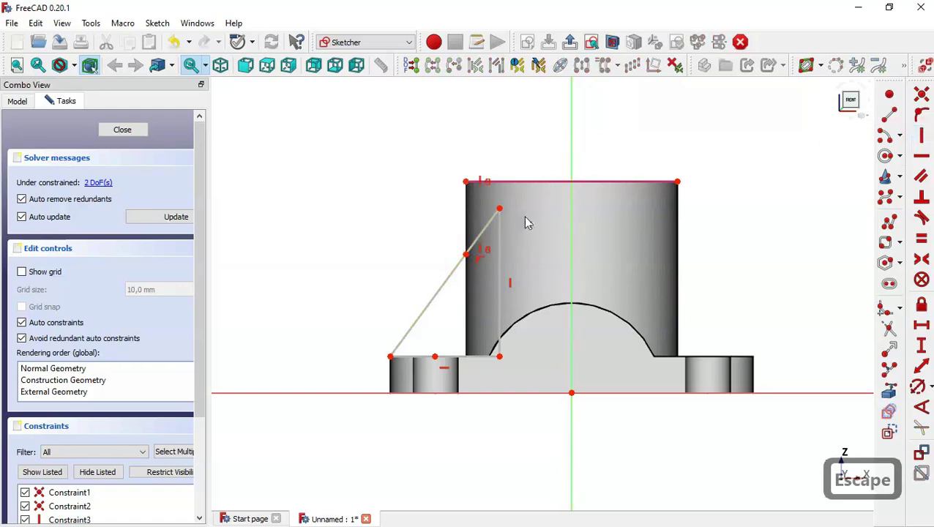
key("alt+Tab")
left_click(309, 432)
left_click_drag(275, 413, 463, 301)
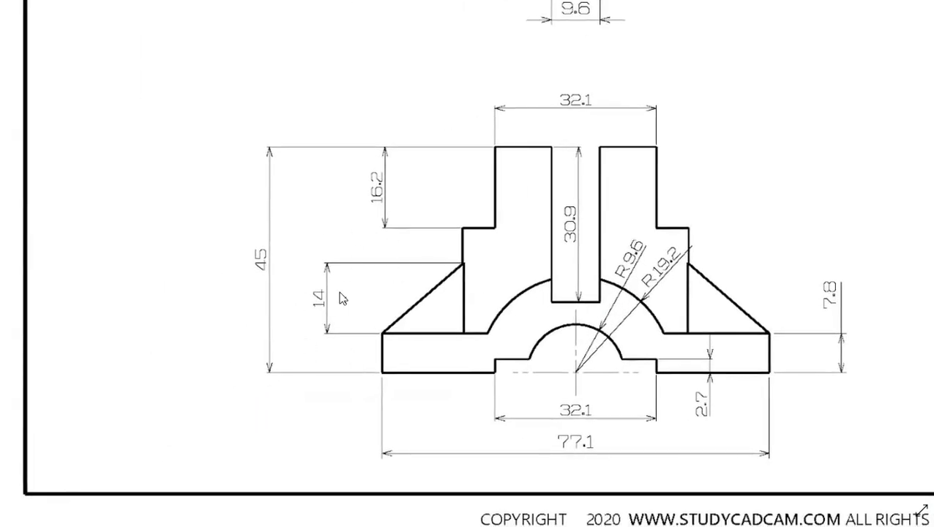
key("alt+Tab")
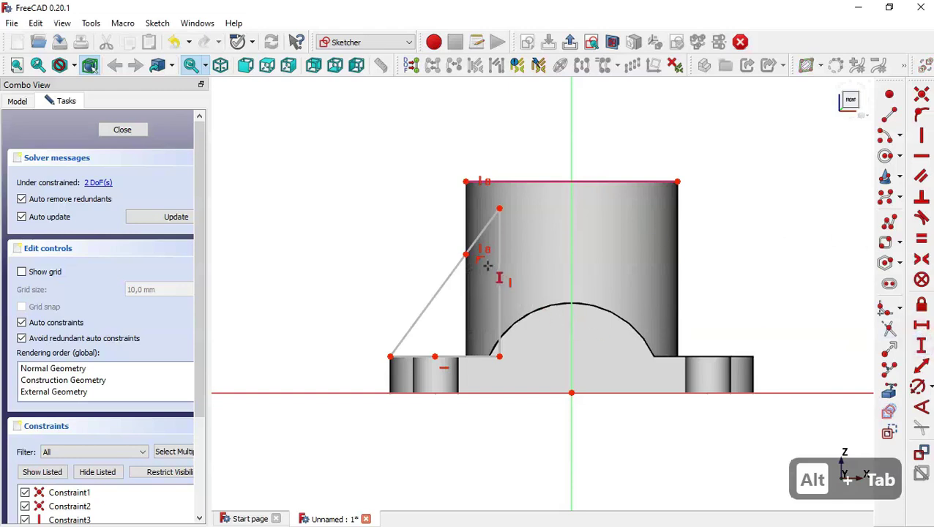
left_click(466, 255)
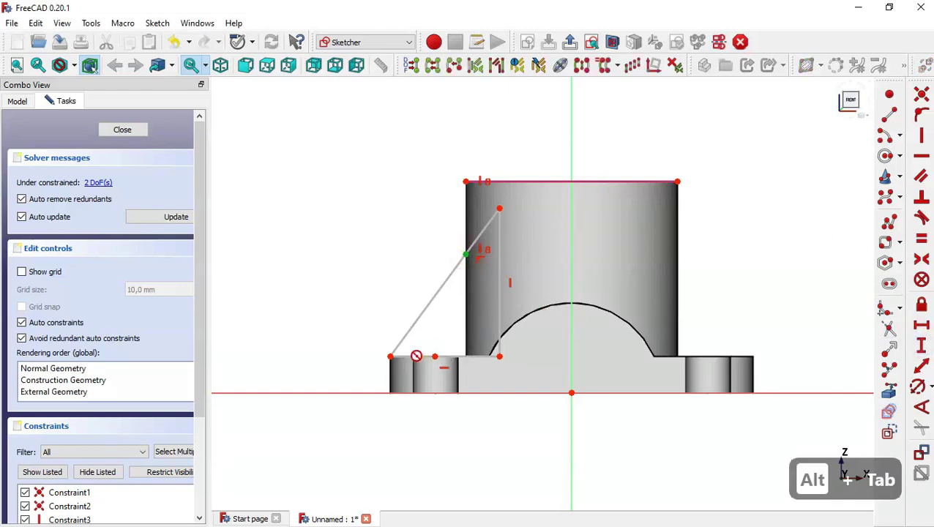
left_click(390, 357)
type("i")
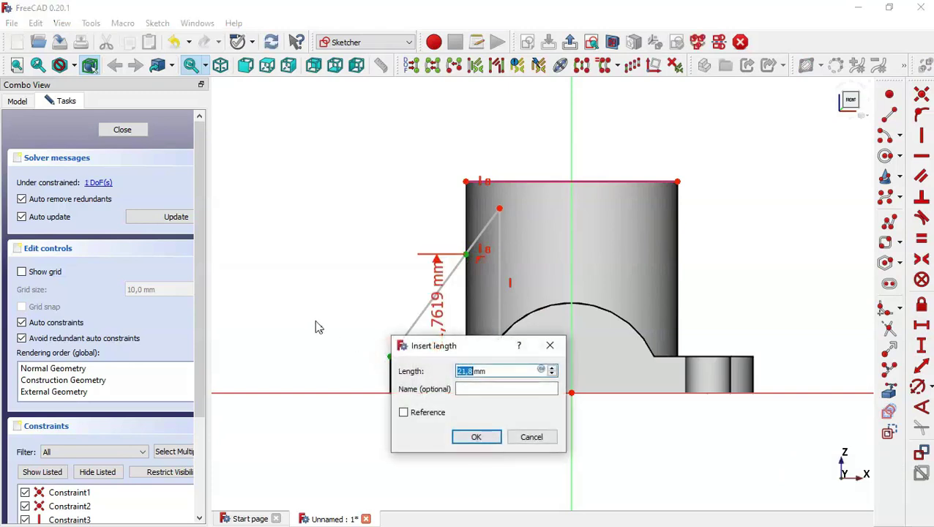
type("14")
key("Return")
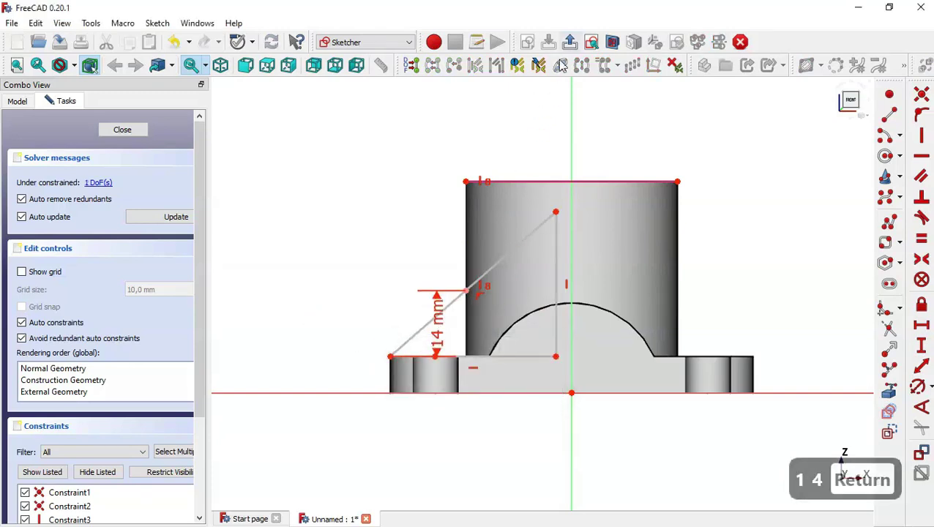
Pad the rib sketch 6.3 mm thick, symmetric to its sketch plane.
left_click(571, 42)
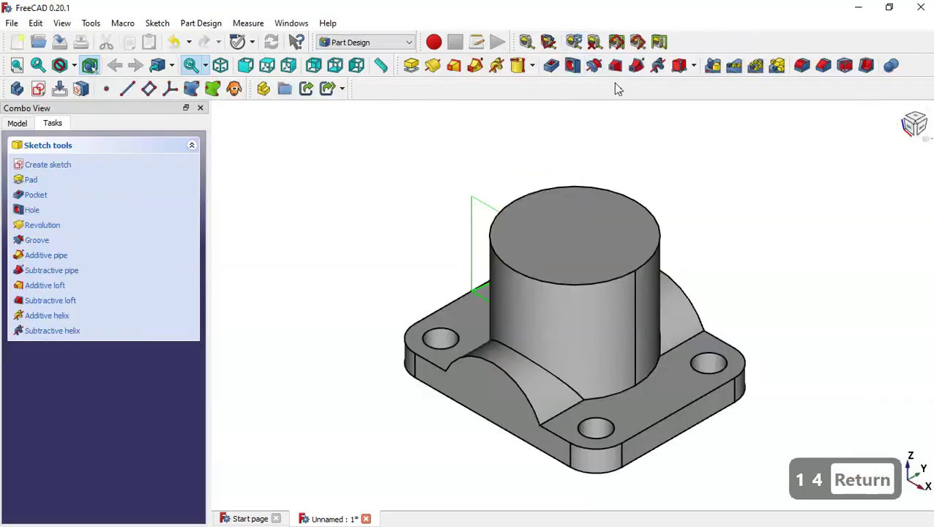
left_click(411, 65)
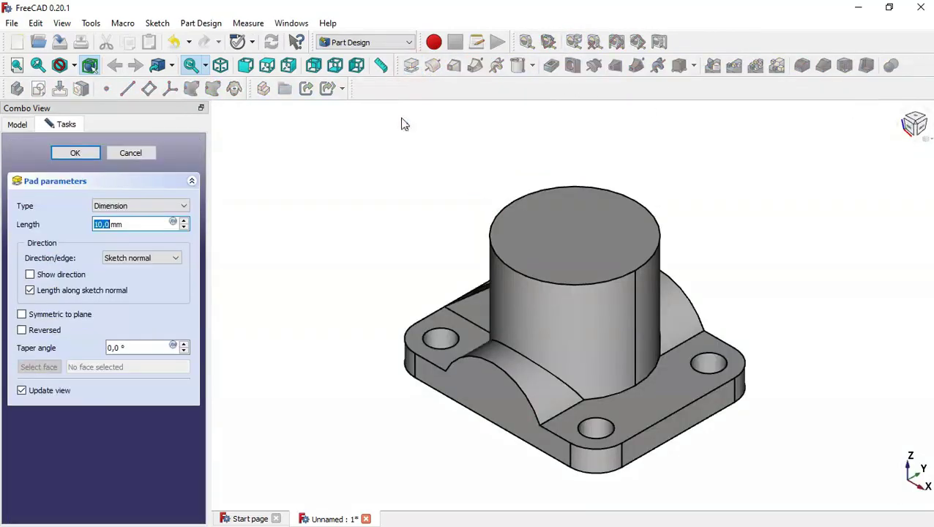
left_click(79, 315)
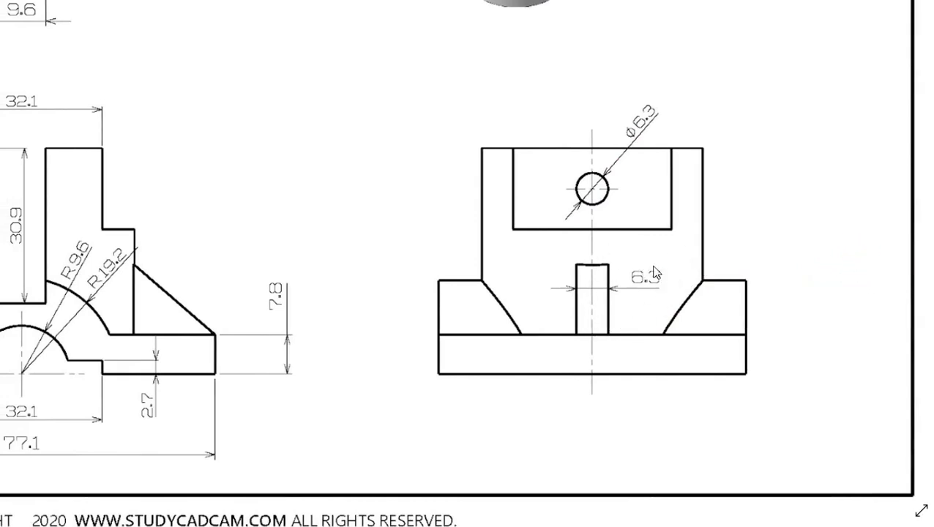
key("alt+Tab")
left_click_drag(140, 224, 33, 224)
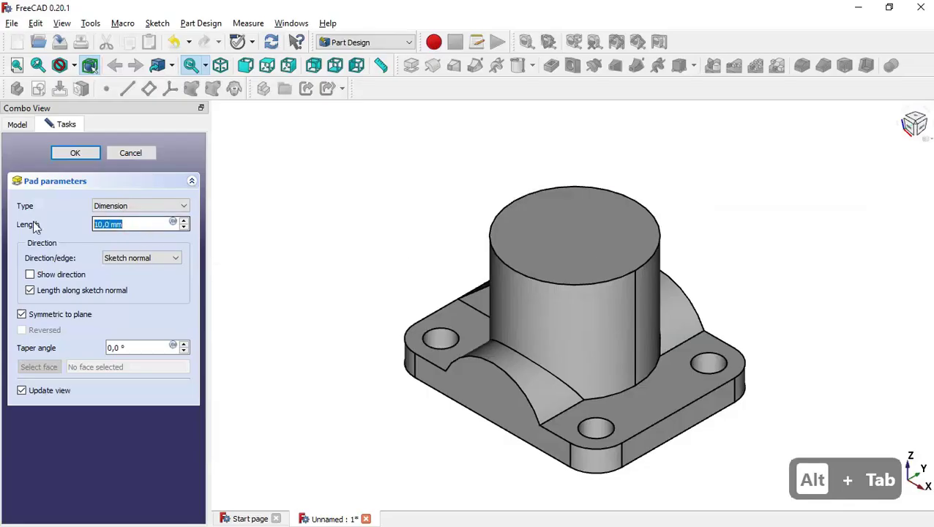
type("6.3")
key("Return")
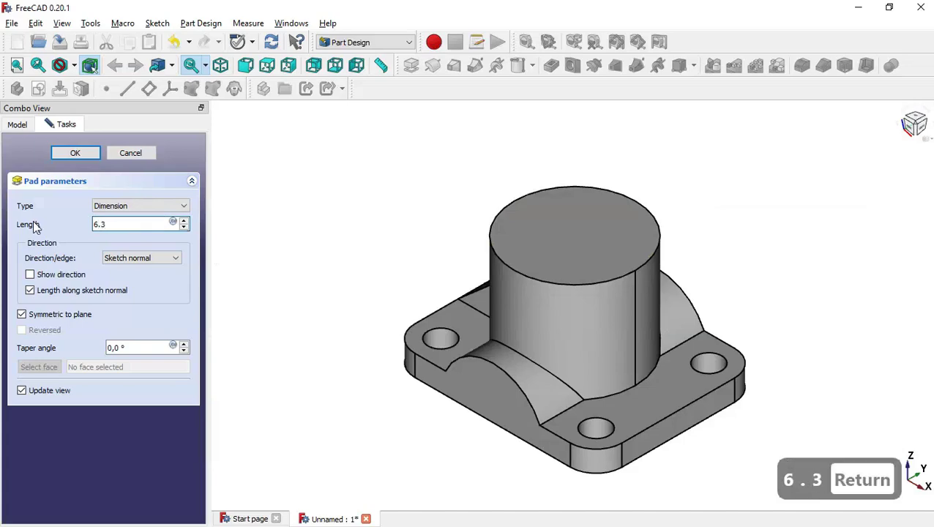
middle_click_drag(364, 235, 444, 346)
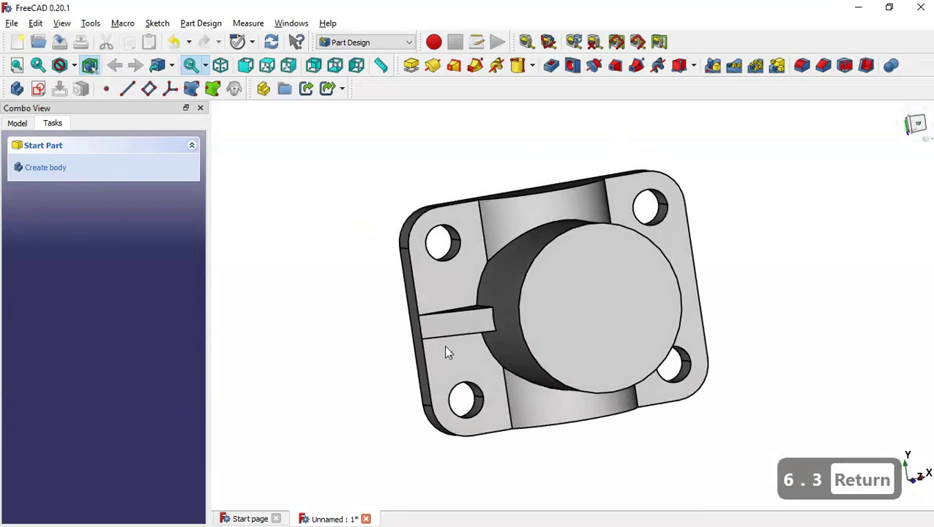
Mirror the rib Pad002 across Sketch002's vertical axis.
key("Home")
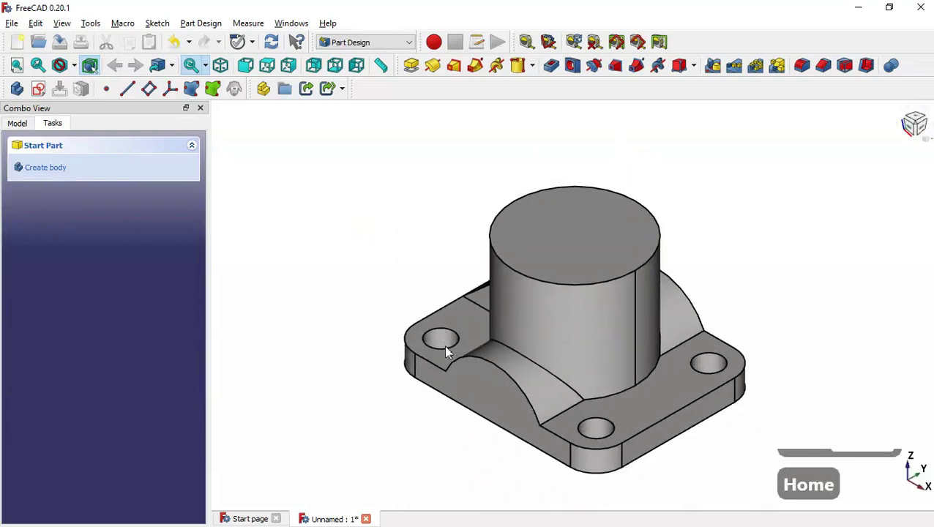
left_click(17, 124)
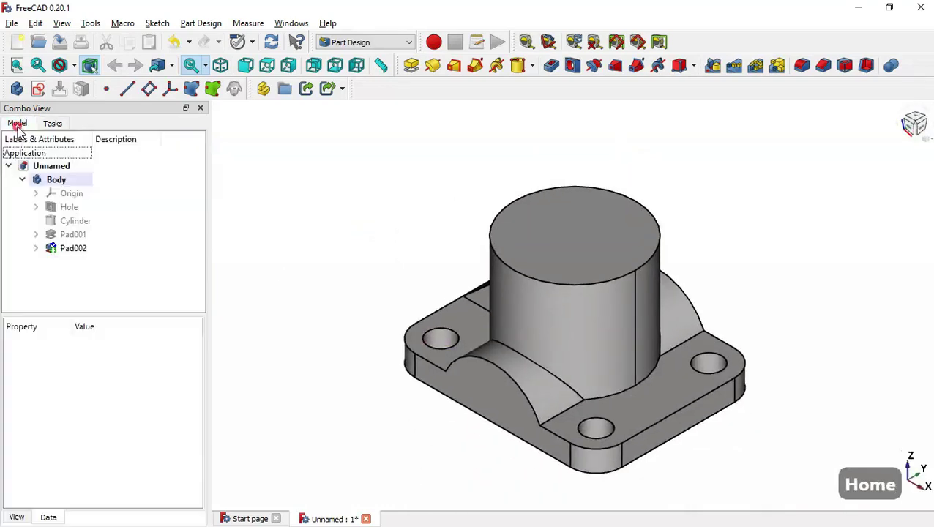
left_click(103, 249)
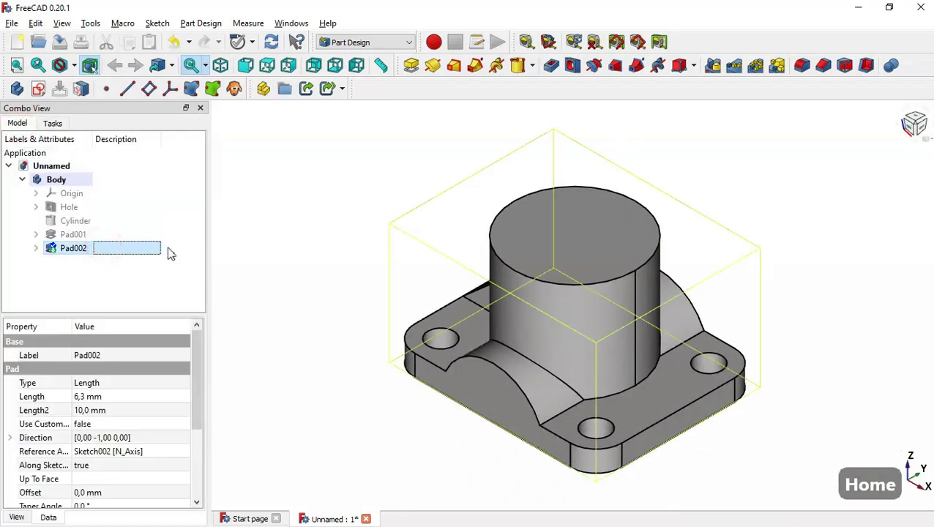
left_click(713, 66)
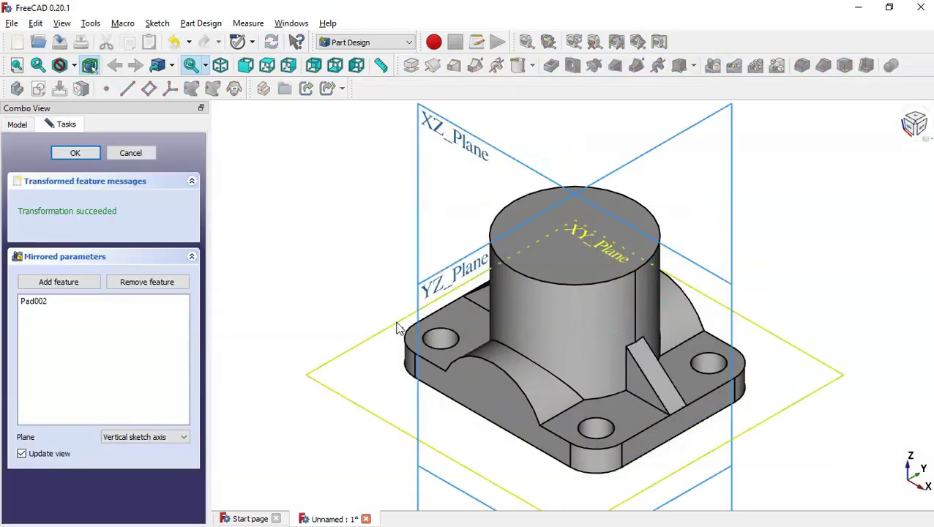
left_click(75, 153)
Inspect the mirrored ribs from below, review the reference sheet, and select the base's front face.
left_click(333, 214)
key("Home")
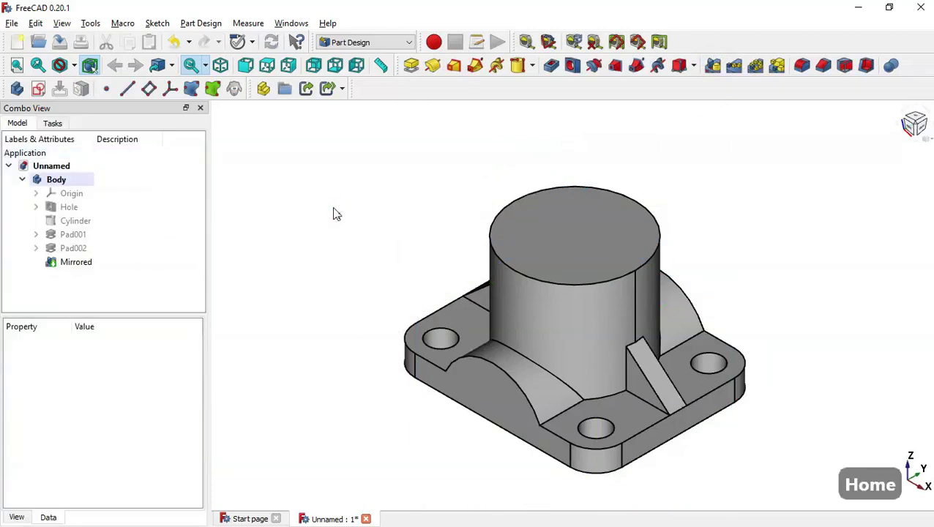
middle_click_drag(329, 268, 442, 330)
key("Home")
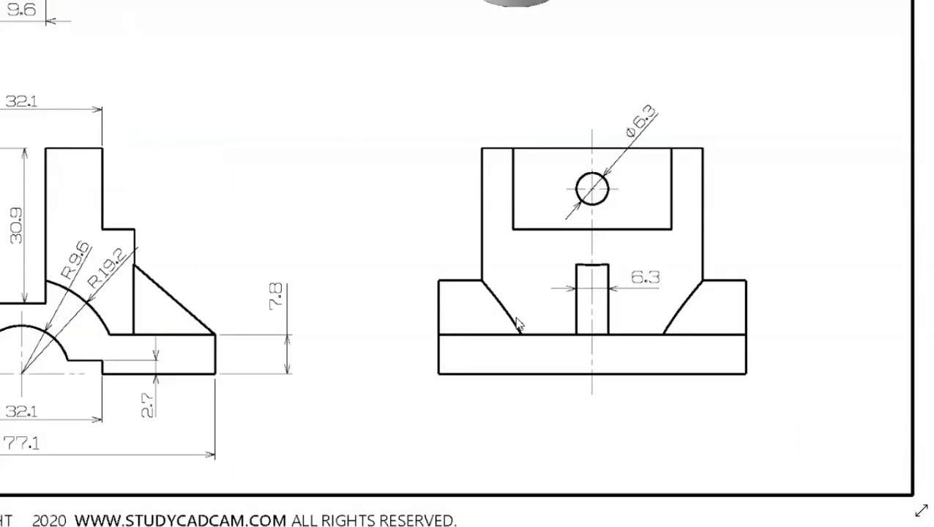
left_click(517, 324)
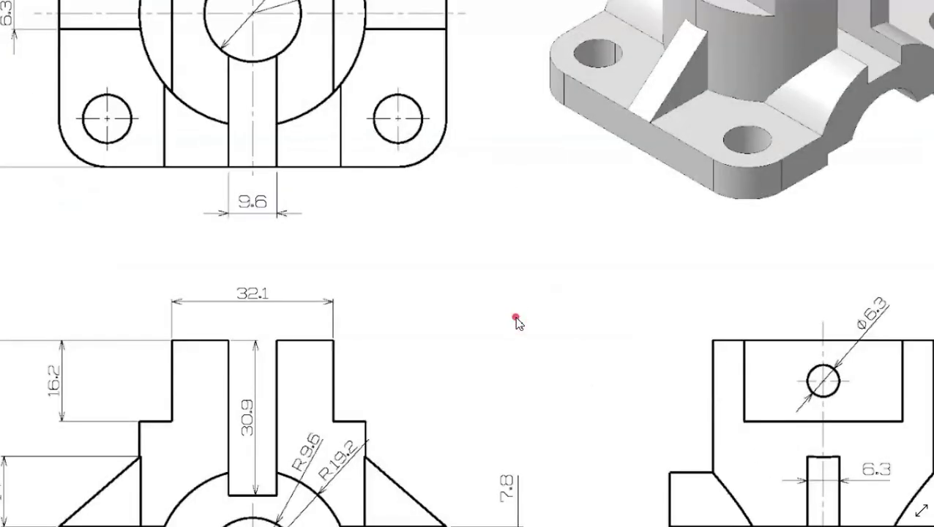
left_click(517, 320)
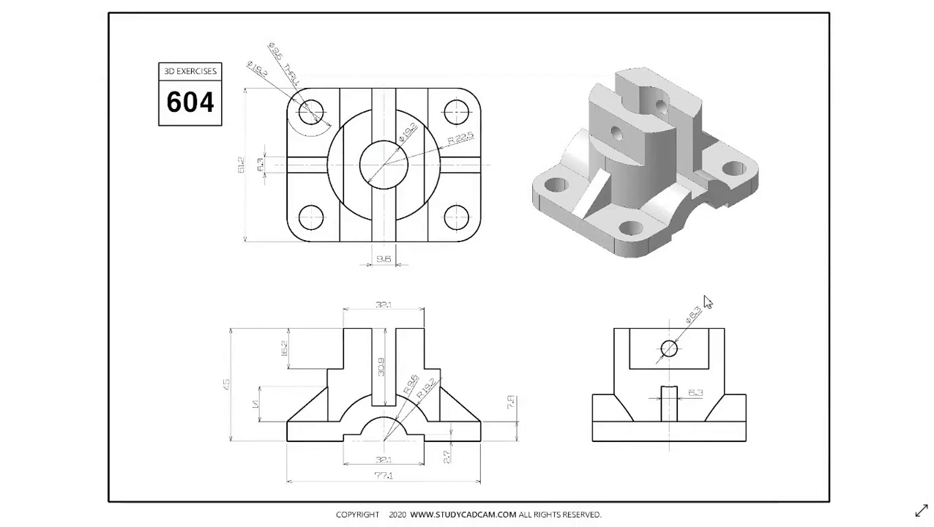
key("alt+Tab")
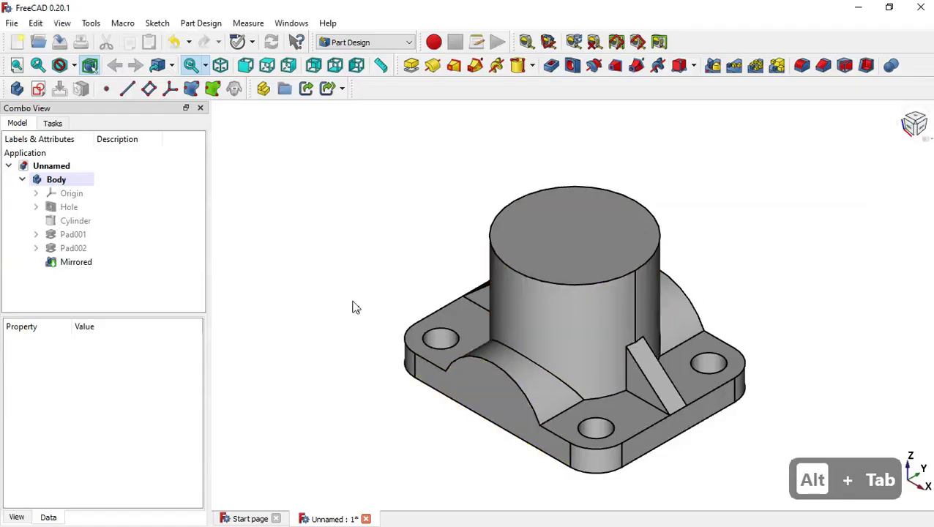
left_click(474, 386)
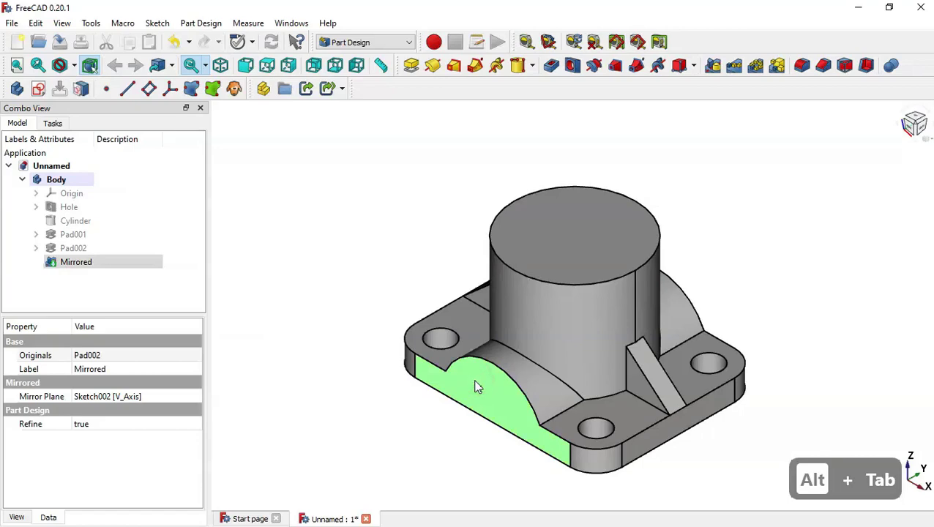
Start a new sketch on the front face and draw two tall corner rectangles beside the cylinder.
left_click(40, 90)
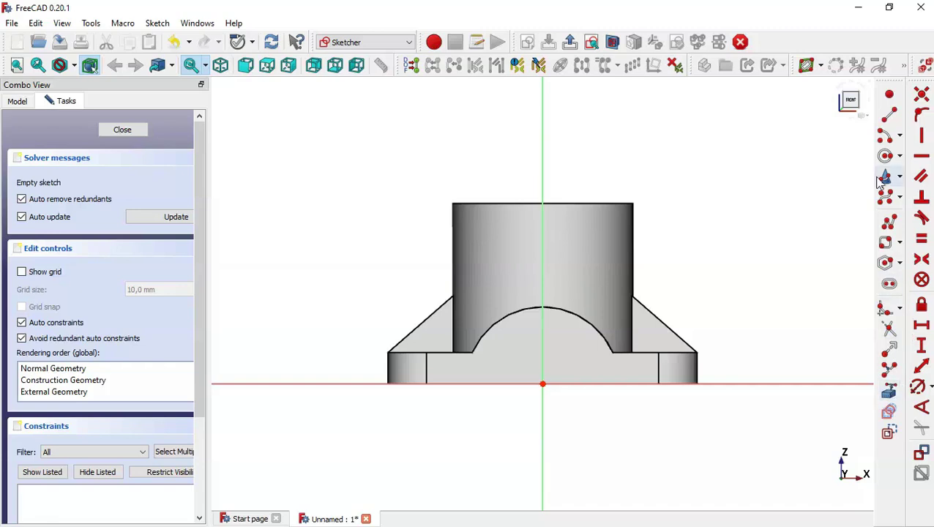
left_click(901, 247)
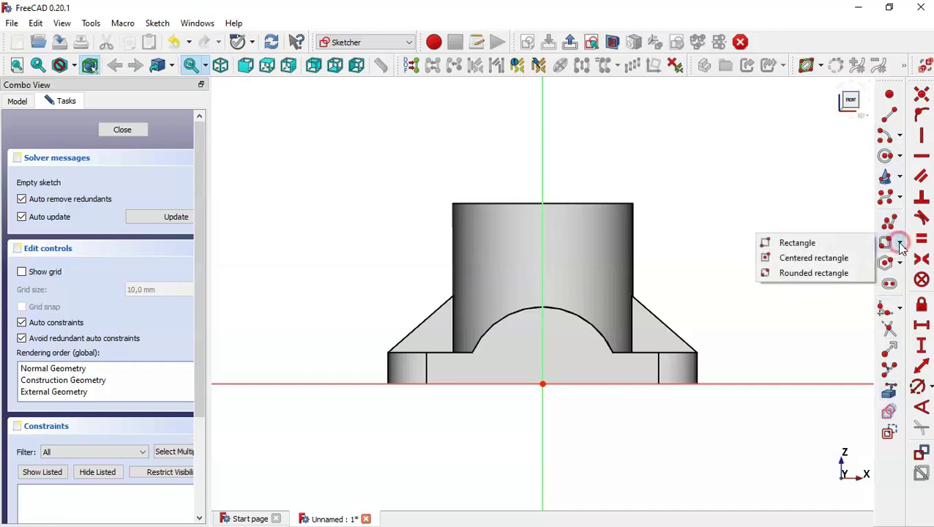
left_click(807, 248)
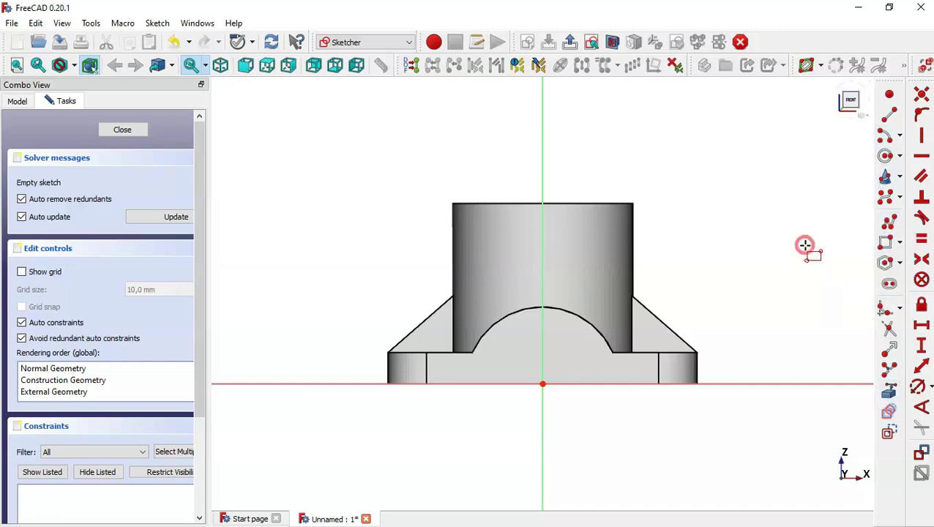
left_click(584, 111)
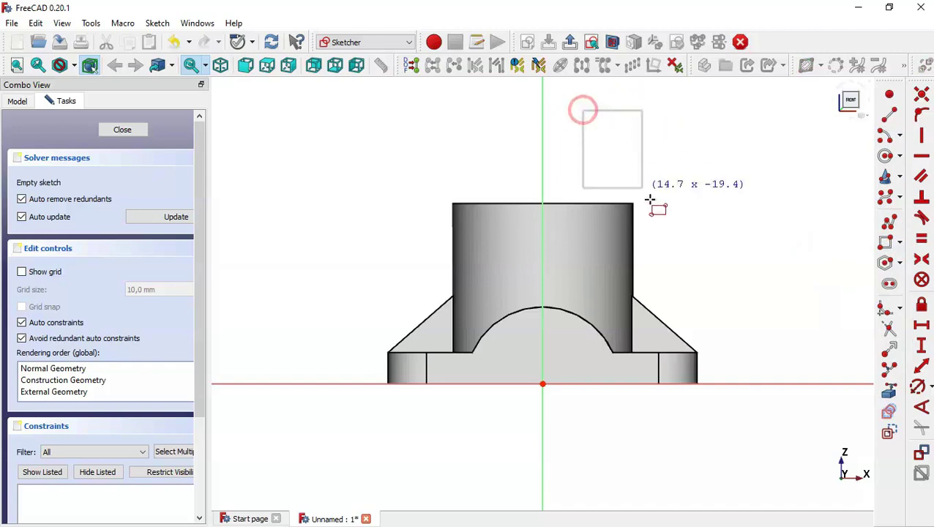
left_click(681, 245)
left_click(416, 106)
left_click(481, 267)
key("alt+Tab")
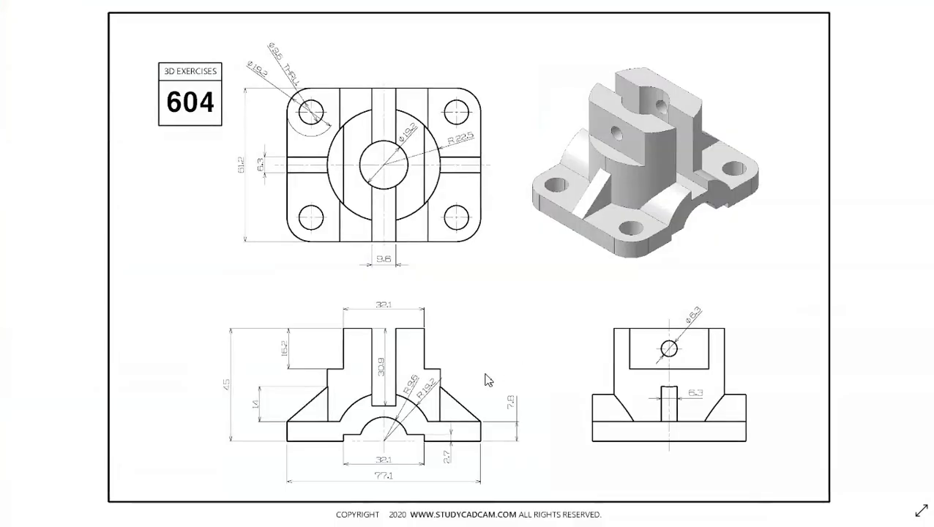
key("alt+Tab")
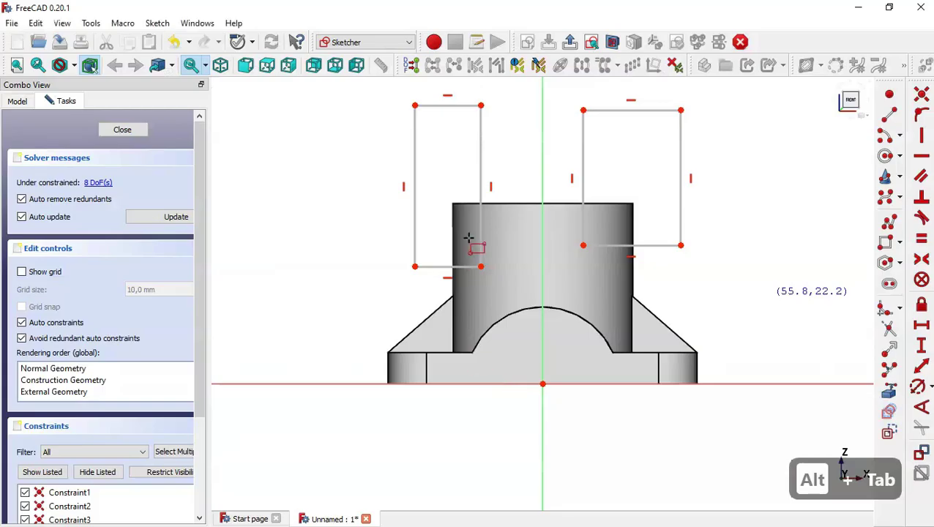
Draw a narrow centred rectangle on the vertical axis for the slot, then check the drawing.
left_click(902, 246)
left_click(828, 259)
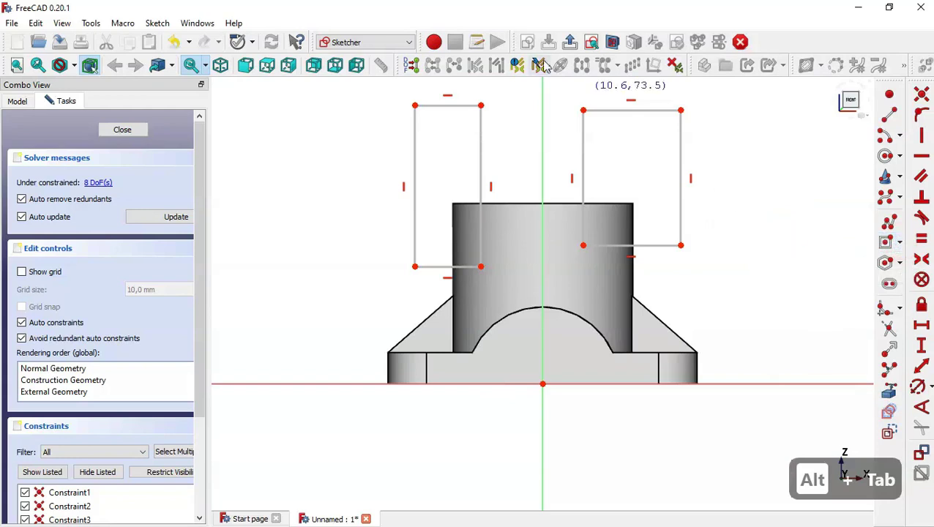
left_click(543, 90)
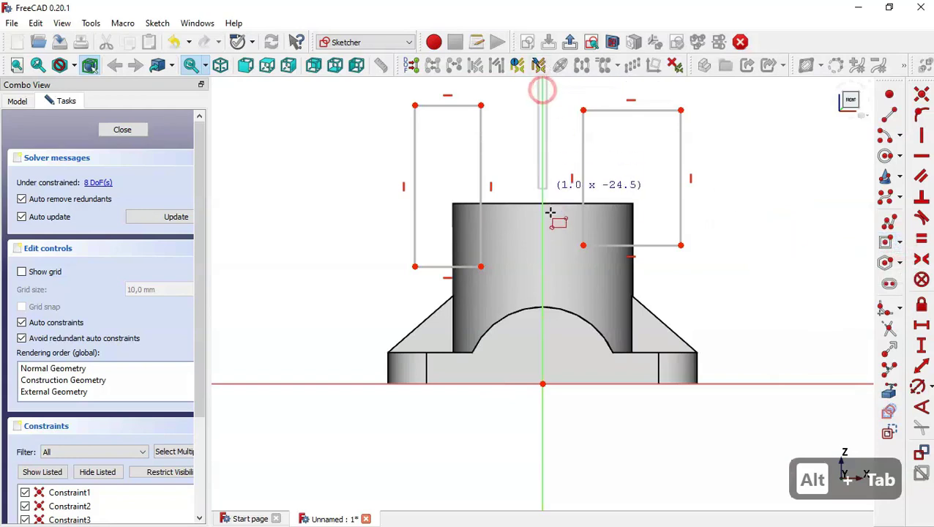
left_click(561, 256)
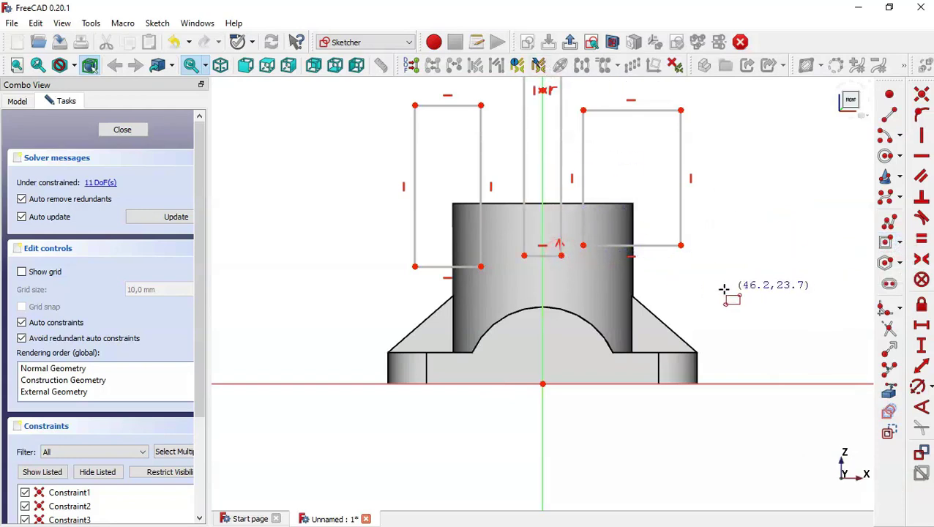
key("alt+Tab")
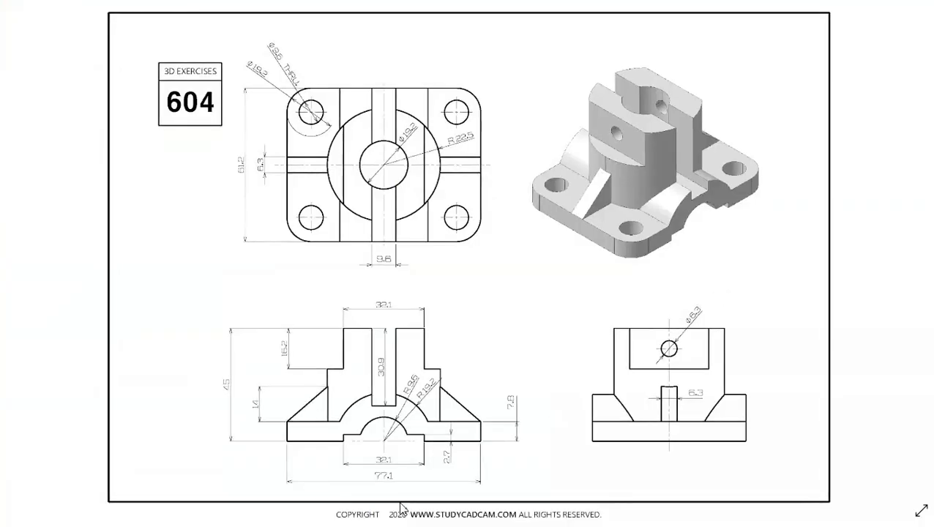
scroll(350, 453, "up", 5)
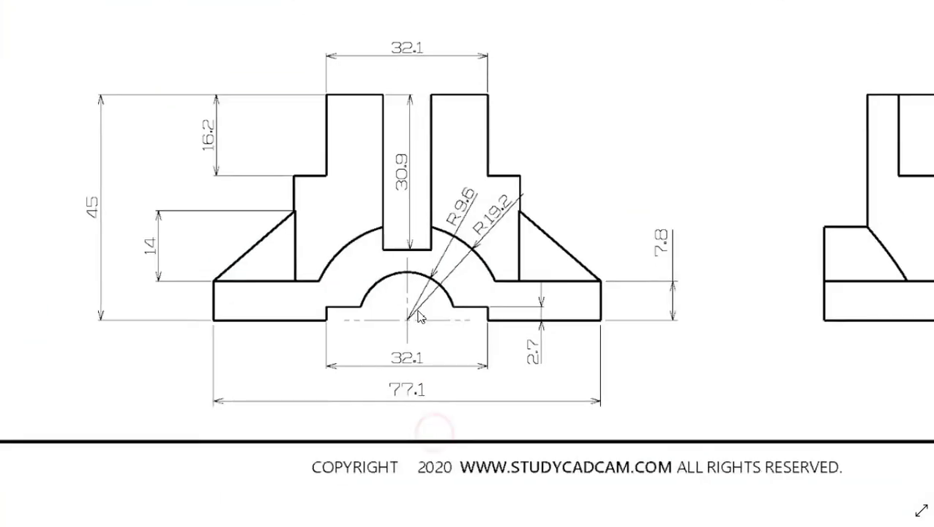
key("alt+Tab")
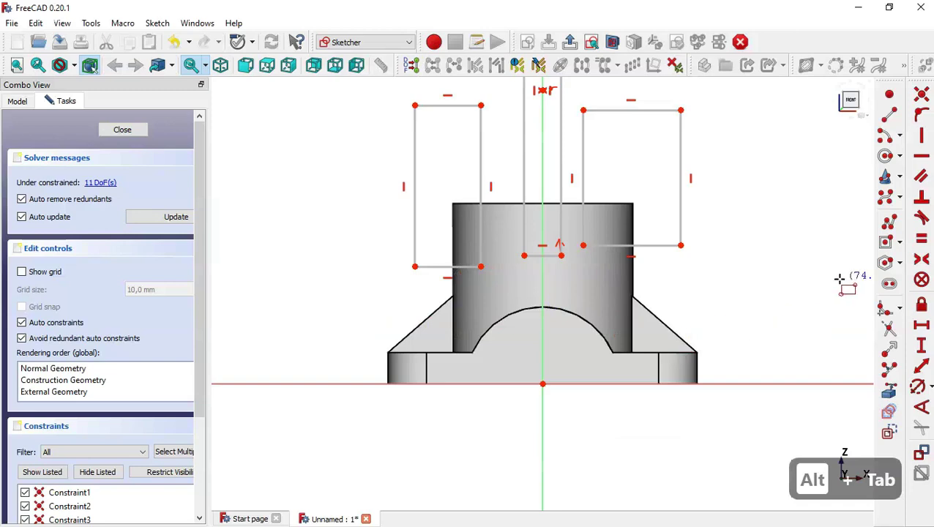
Draw a rectangle across the base with an arc at the origin, trimming the top edge between the arc ends.
left_click(901, 248)
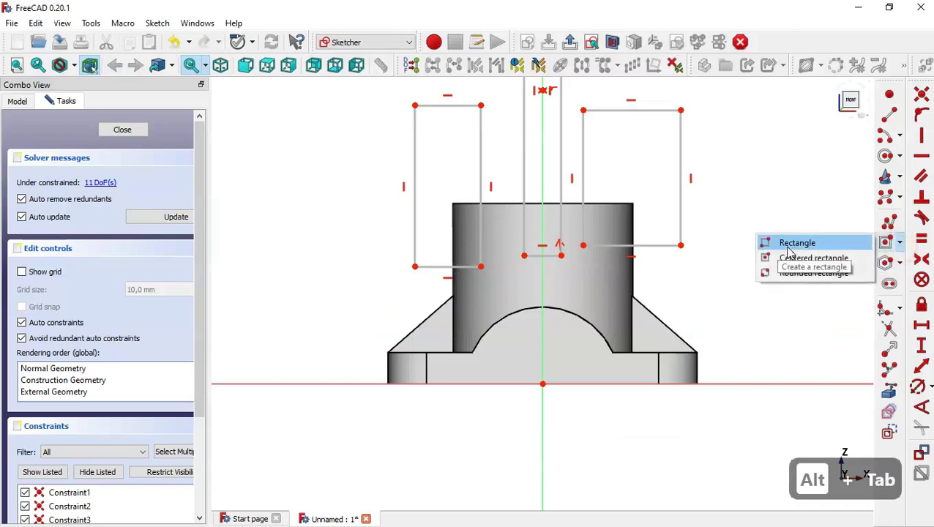
left_click(788, 244)
left_click(484, 374)
left_click(615, 411)
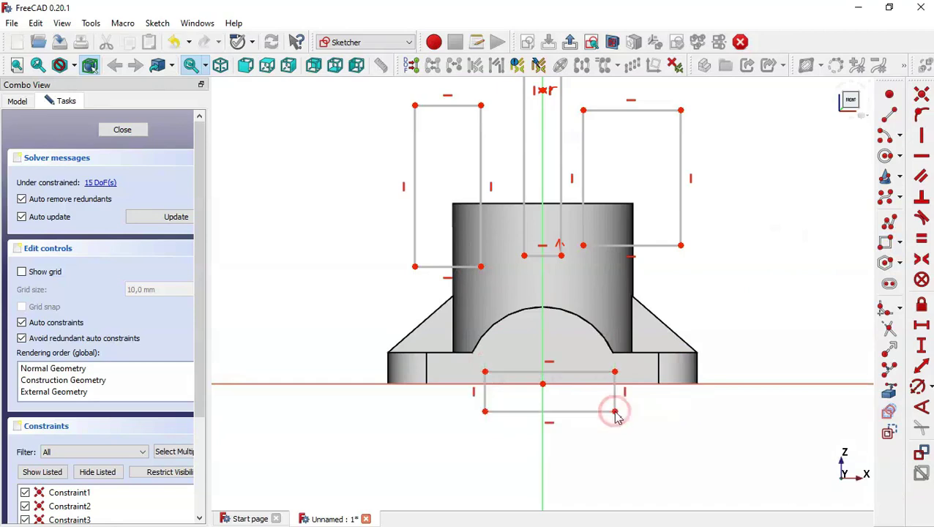
left_click(889, 114)
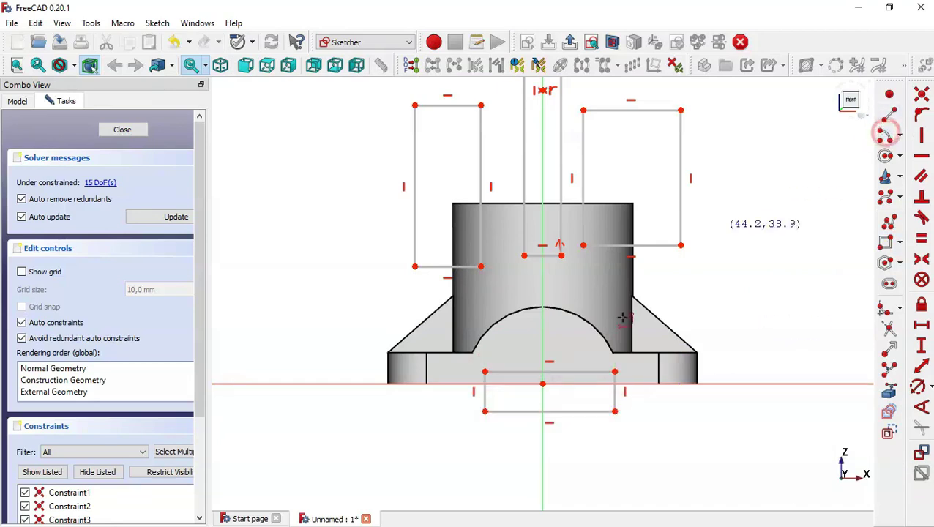
left_click(543, 384)
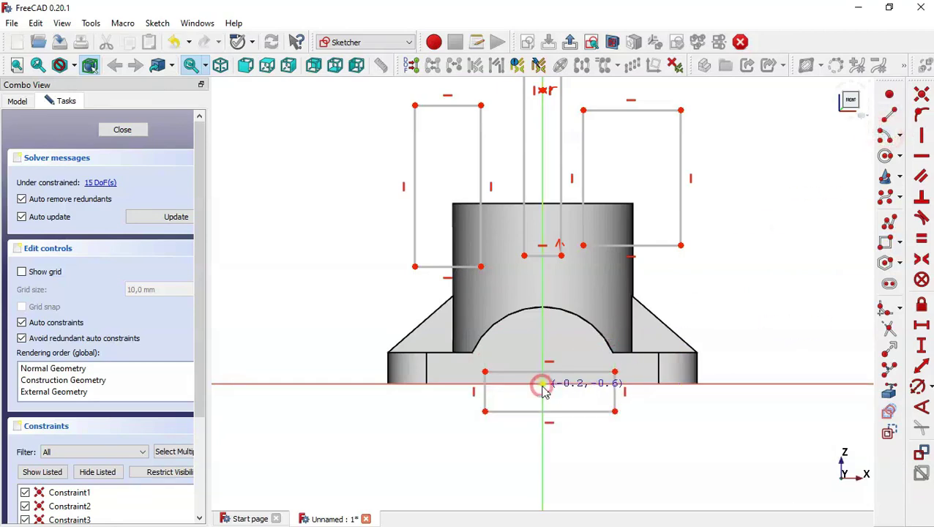
left_click(511, 371)
left_click(575, 372)
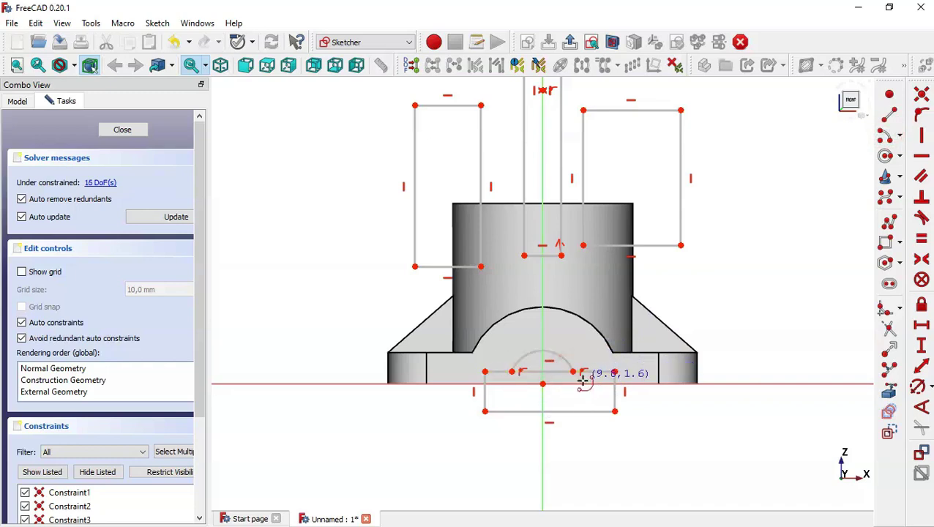
scroll(557, 395, "up", 2)
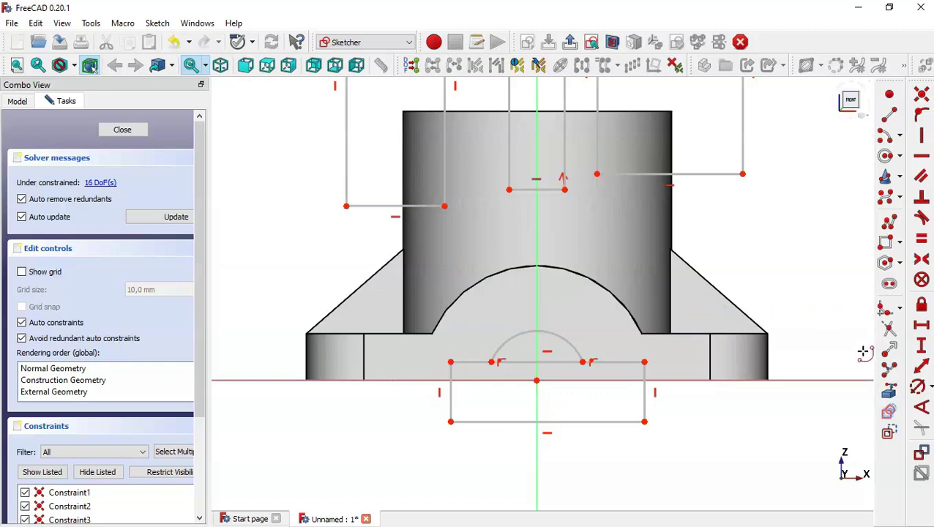
left_click(888, 328)
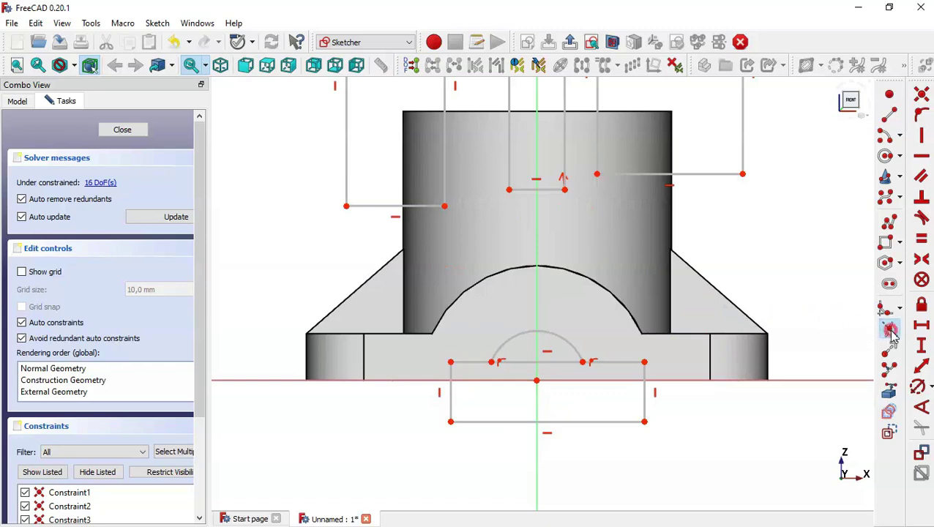
left_click(557, 362)
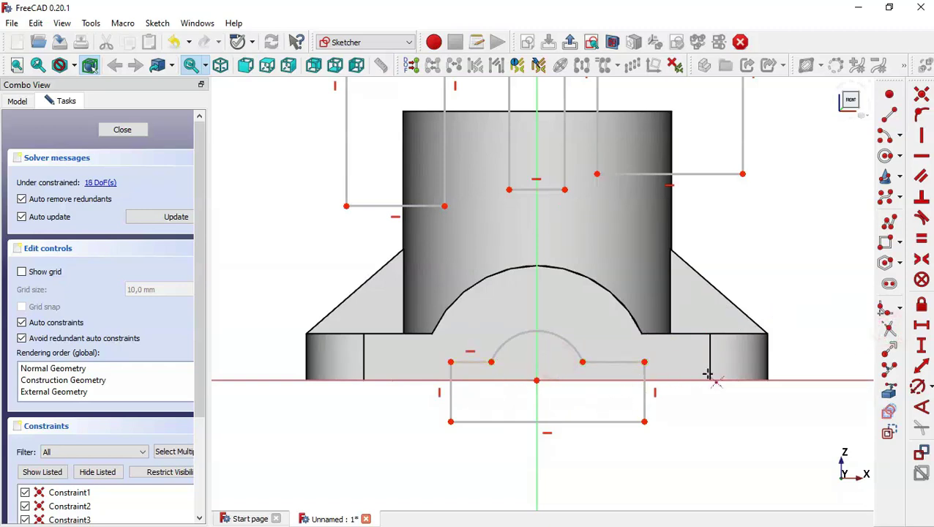
Make the two top segments equal and level the arc endpoints and the upper rectangles' bottom corners.
left_click(922, 240)
left_click(609, 364)
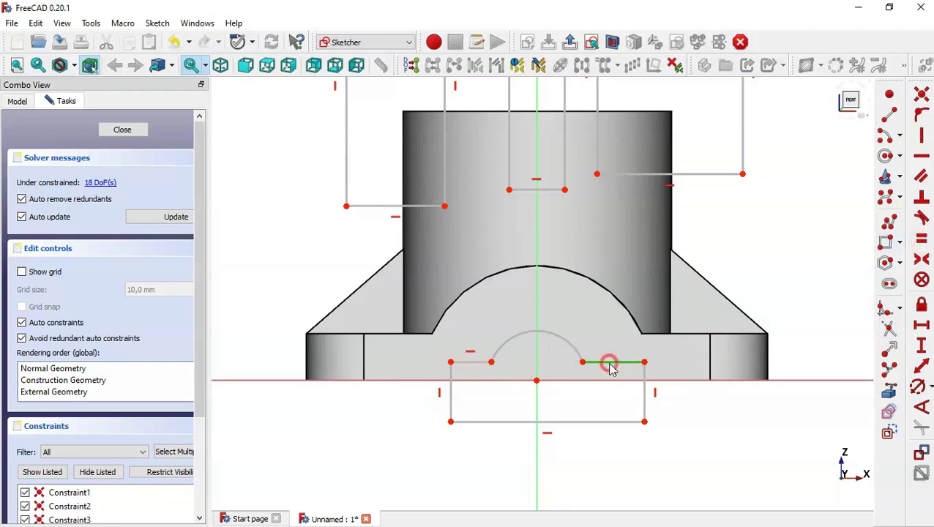
left_click(478, 362)
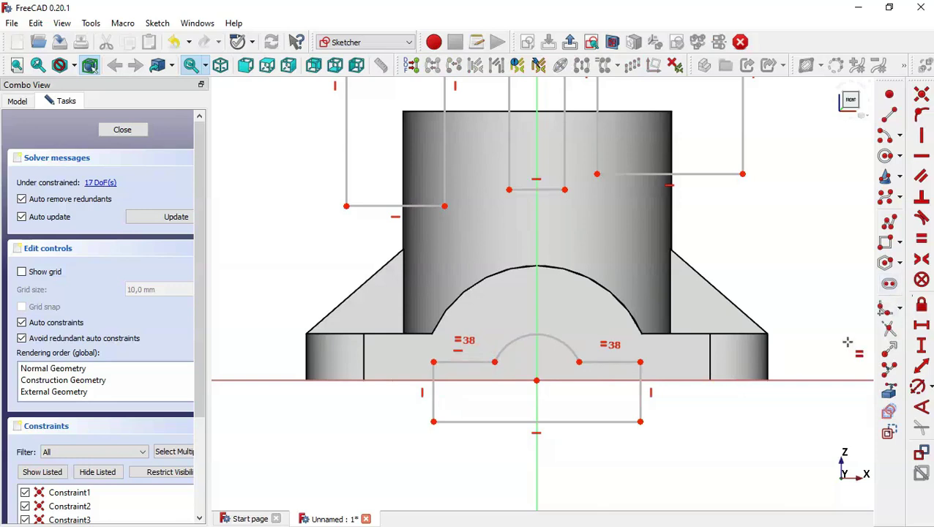
left_click(924, 157)
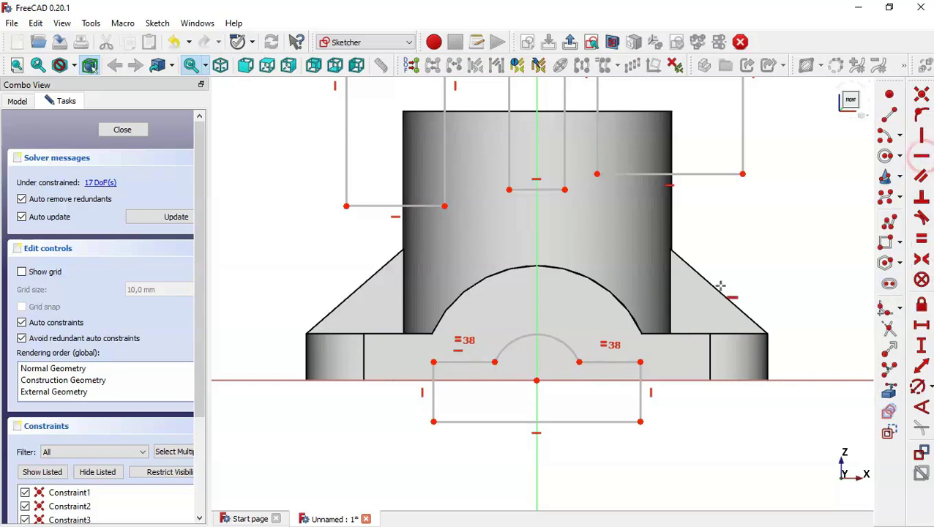
left_click(495, 362)
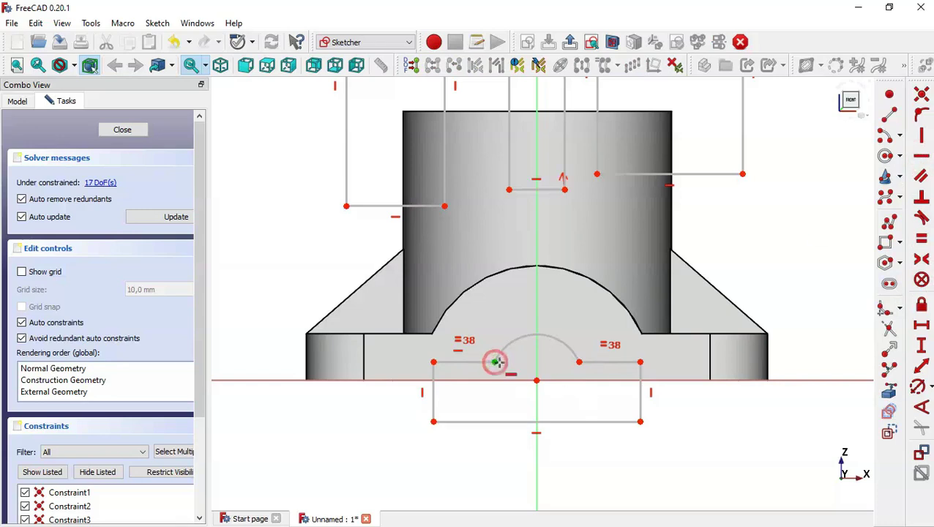
left_click(578, 361)
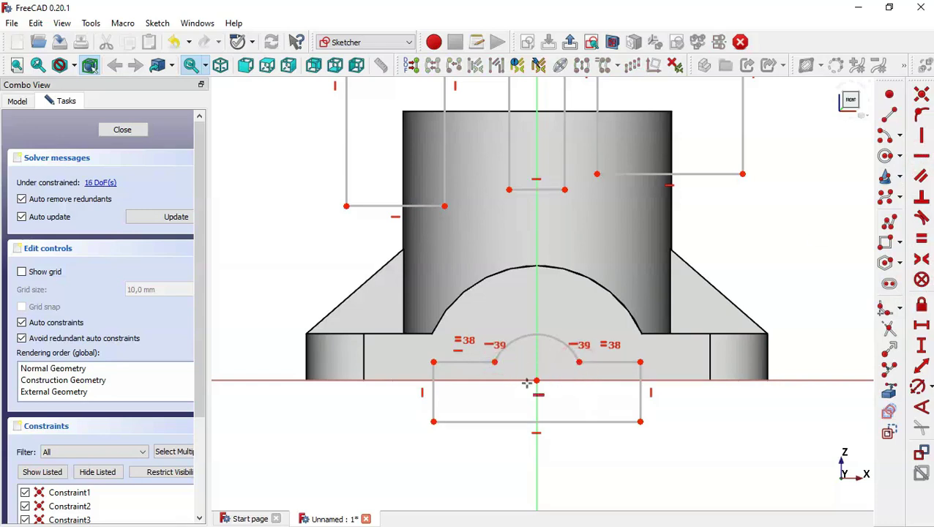
scroll(498, 424, "down", 1)
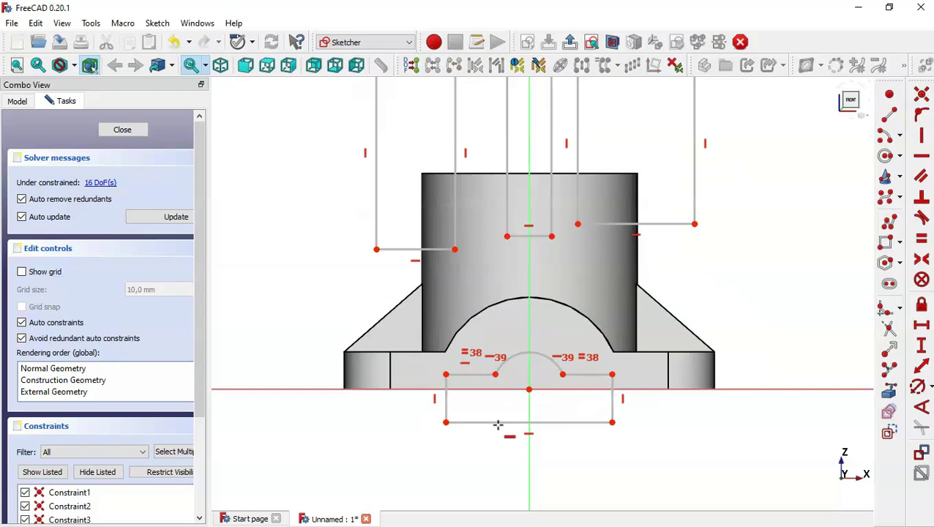
left_click(455, 250)
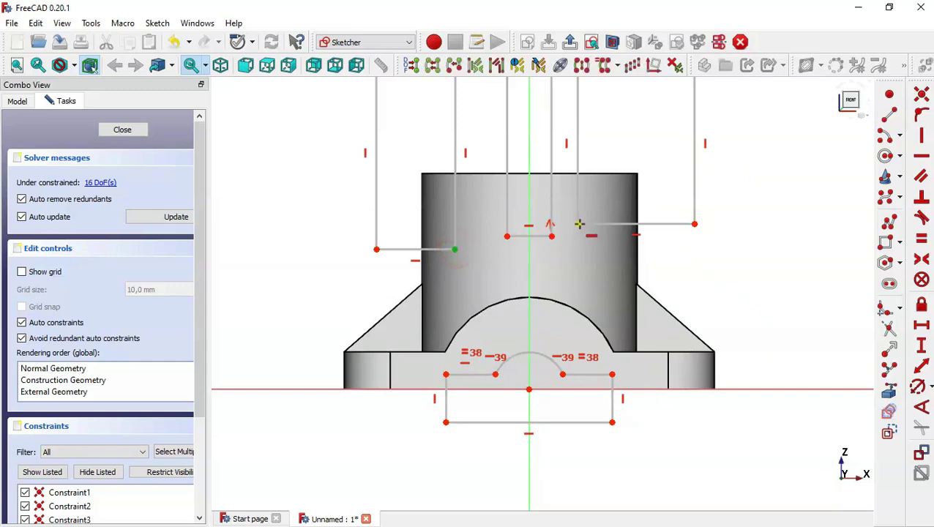
left_click(578, 223)
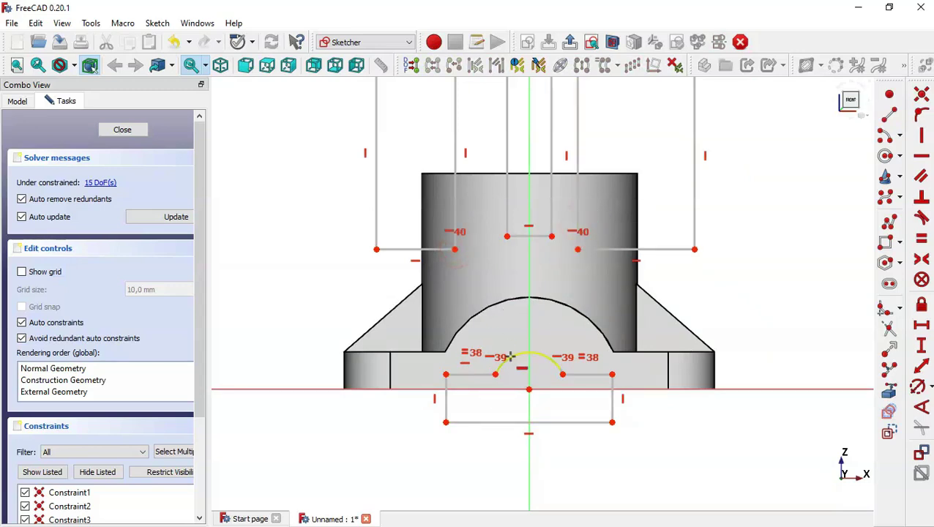
scroll(508, 355, "down", 2)
scroll(517, 304, "up", 1)
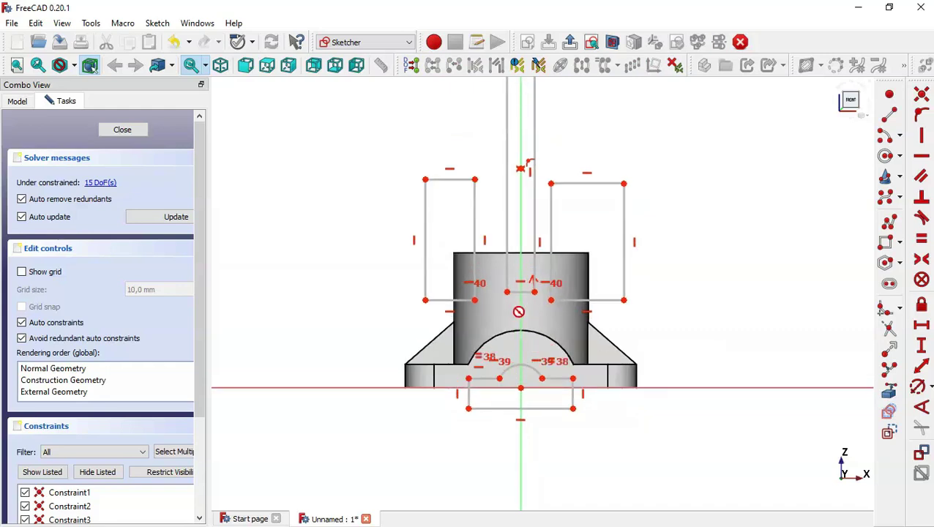
scroll(547, 374, "up", 4)
scroll(568, 384, "down", 2)
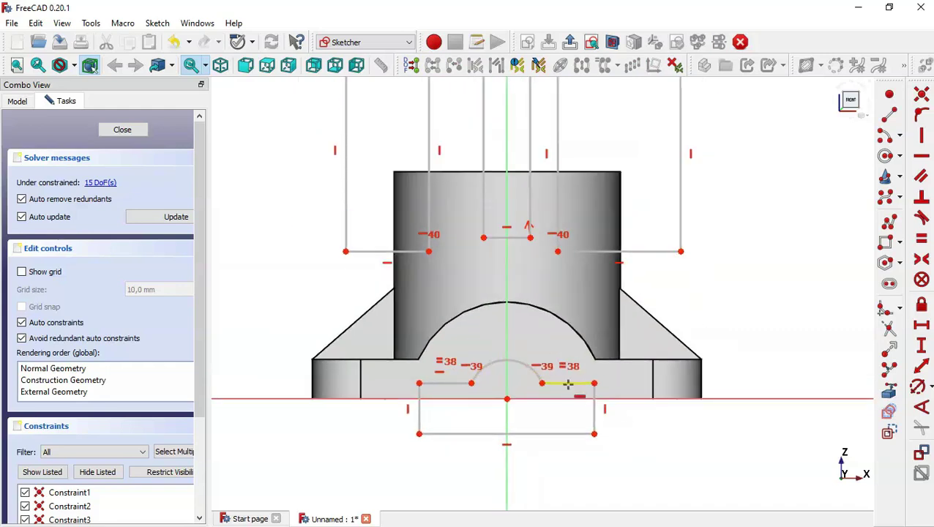
Review the slot dimensions on the zoomed front view of the reference drawing.
key("alt+Tab")
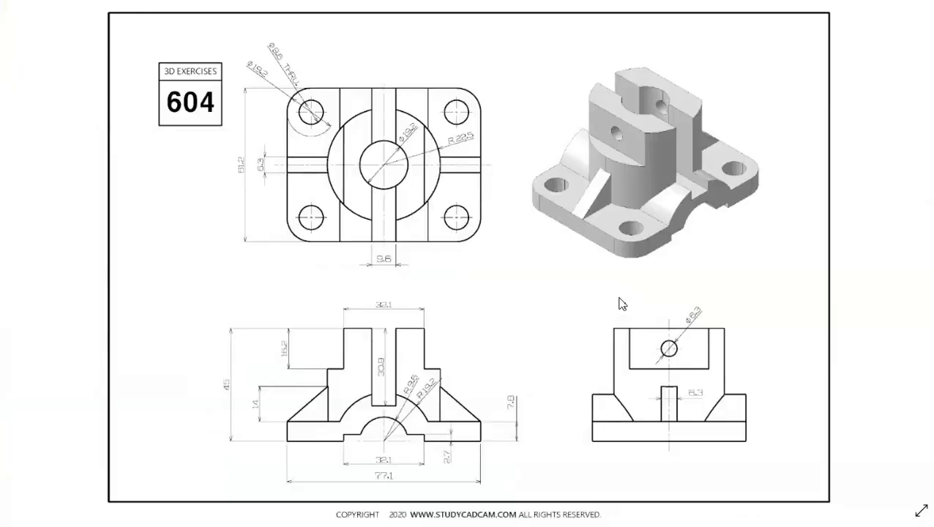
scroll(435, 317, "up", 3)
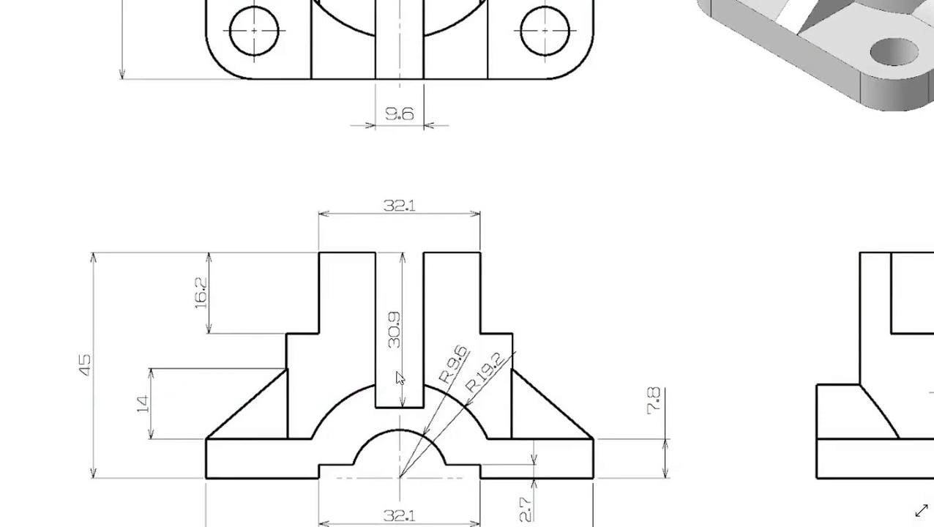
key("alt+Tab")
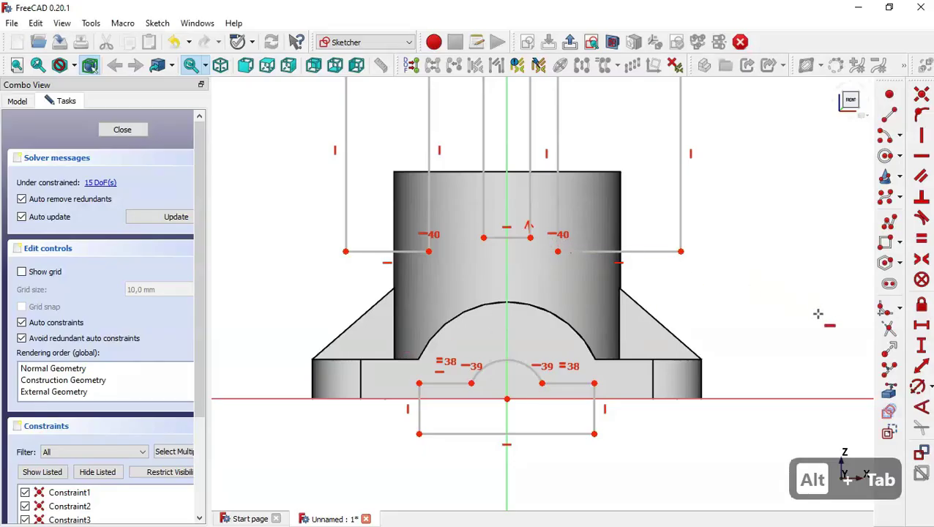
Bring in the boss's top edge as external geometry and set the slot depth to 30.9 mm.
left_click(889, 392)
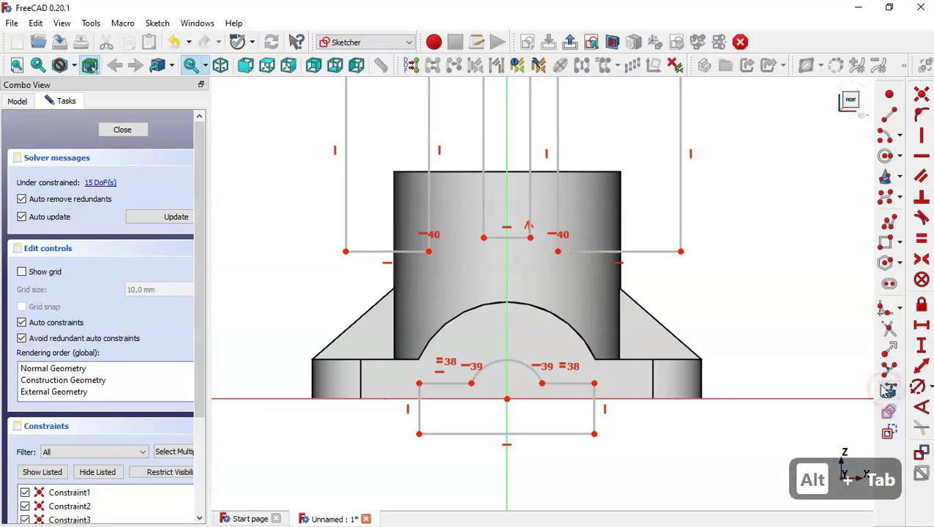
left_click(598, 172)
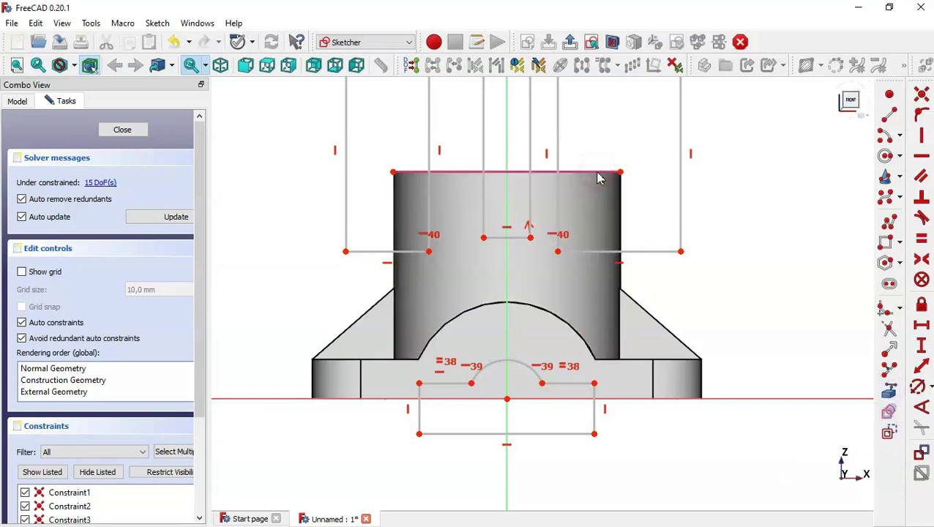
left_click(922, 345)
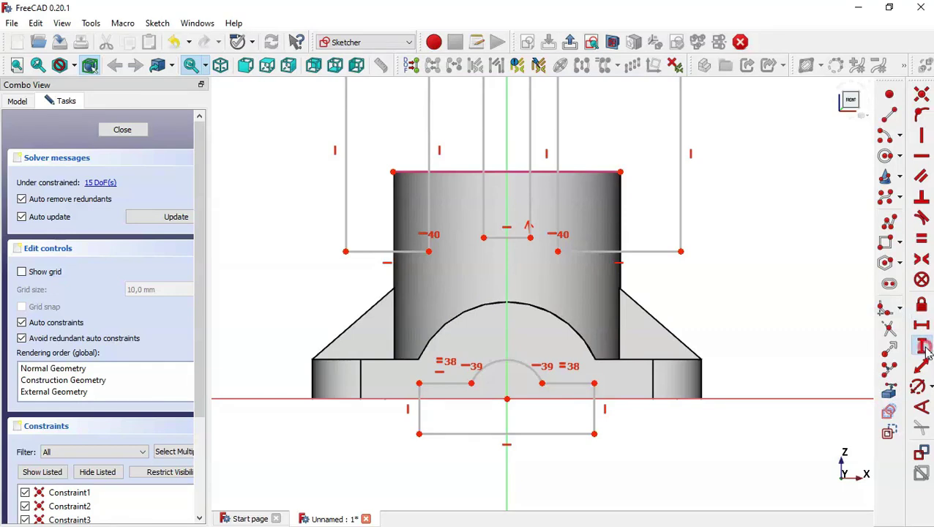
left_click(621, 172)
left_click(530, 237)
type("30.9")
key("Return")
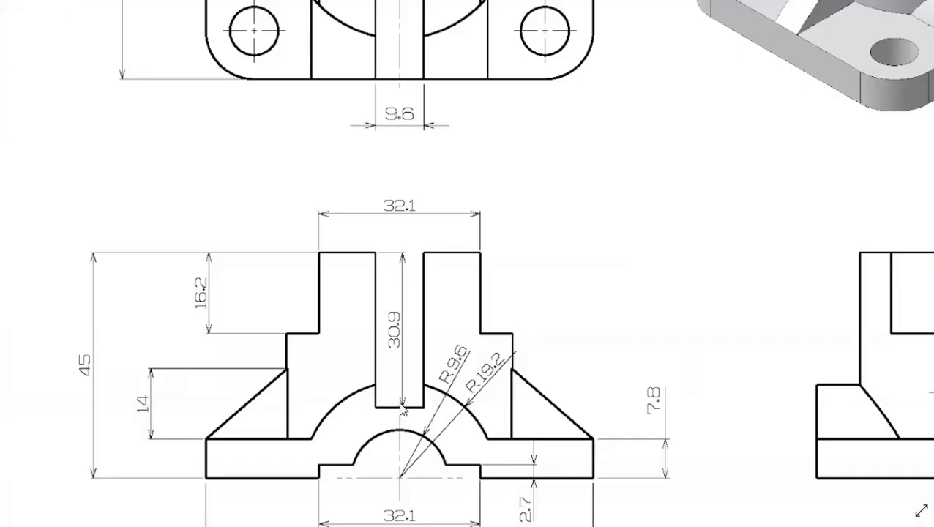
scroll(402, 412, "down", 3)
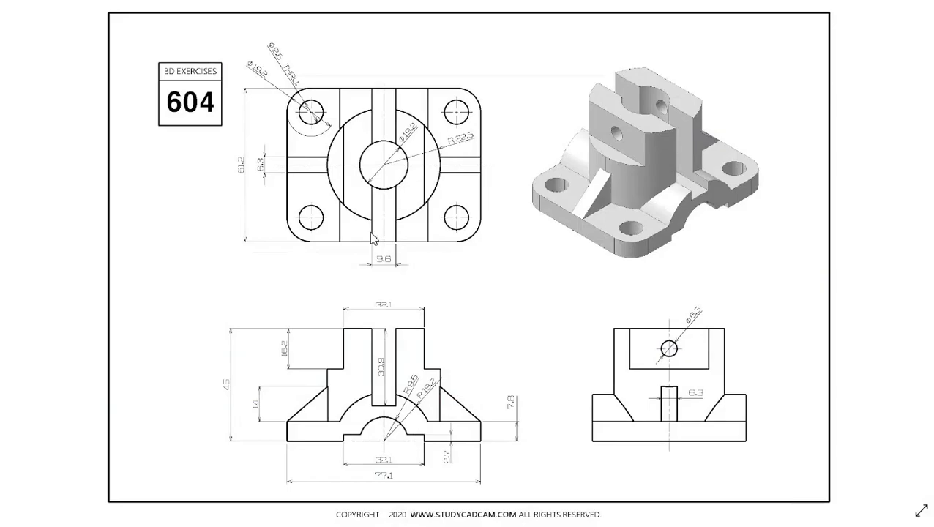
scroll(371, 238, "up", 3)
key("alt+Tab")
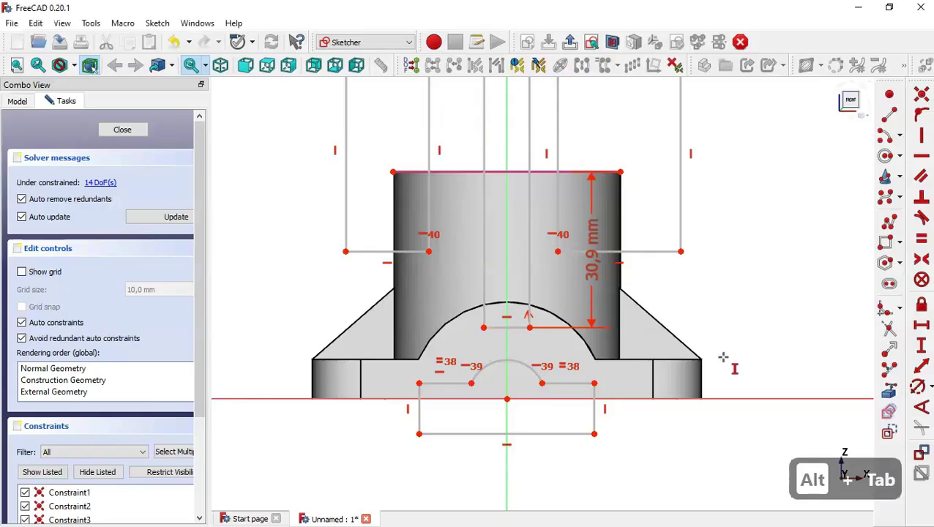
Set the slot's bottom line width to 9.6 mm.
left_click(924, 326)
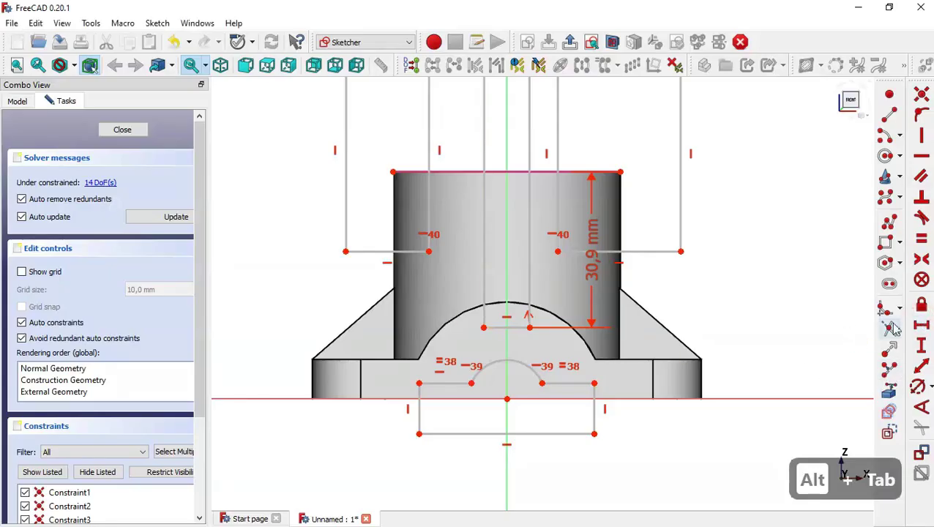
left_click(501, 329)
type("9.6")
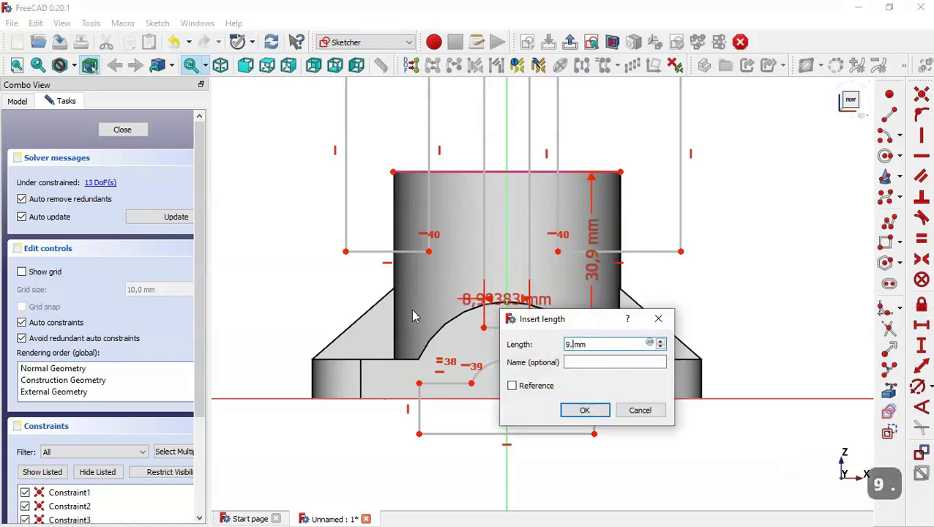
key("Return")
key("alt+Tab")
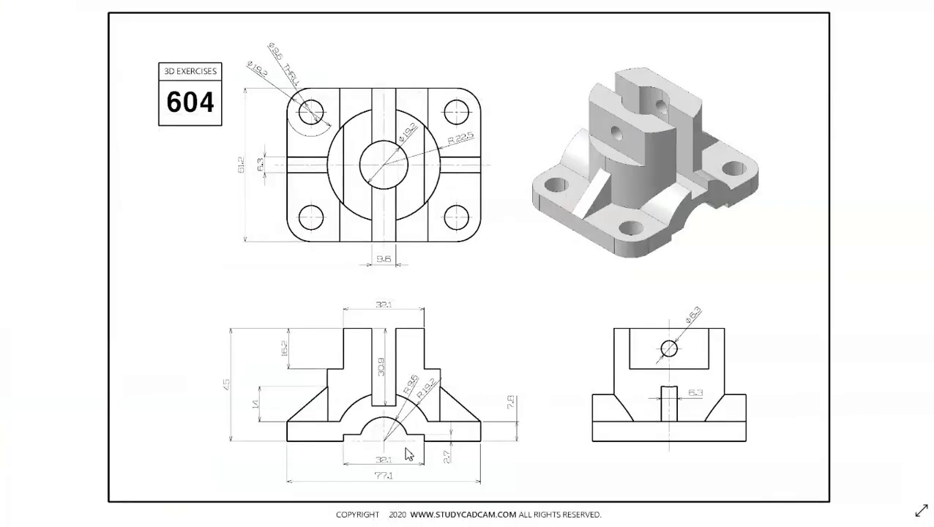
Constrain the lower cutout's bottom line to 32.1 mm, checking the front view.
scroll(410, 446, "up", 5)
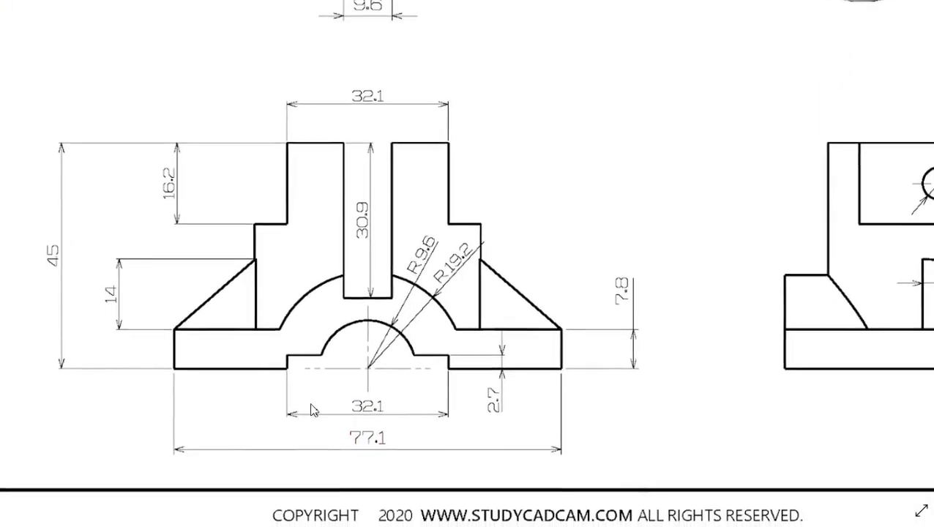
key("alt+Tab")
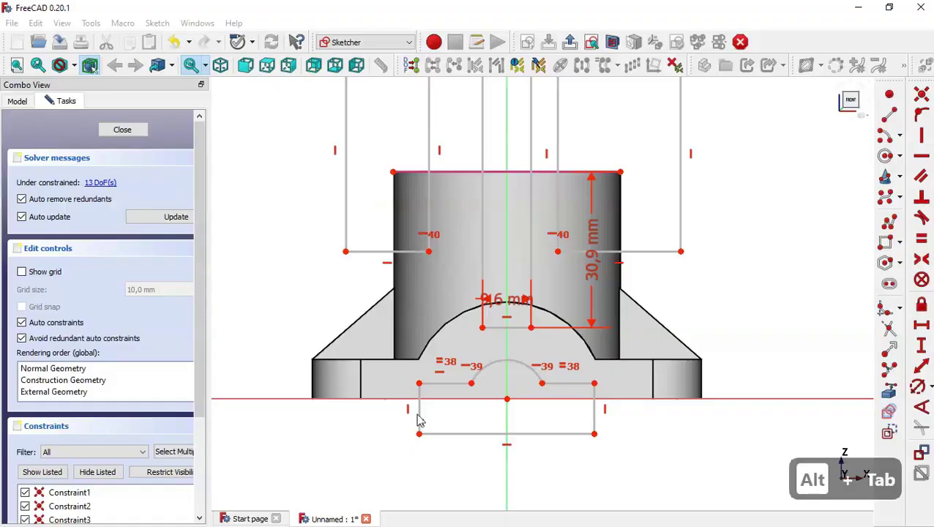
left_click(548, 433)
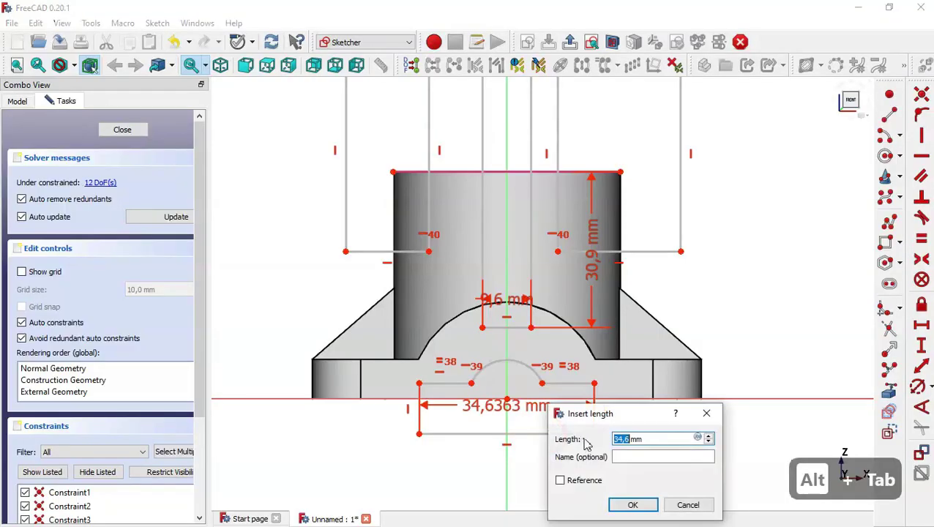
type("32.1")
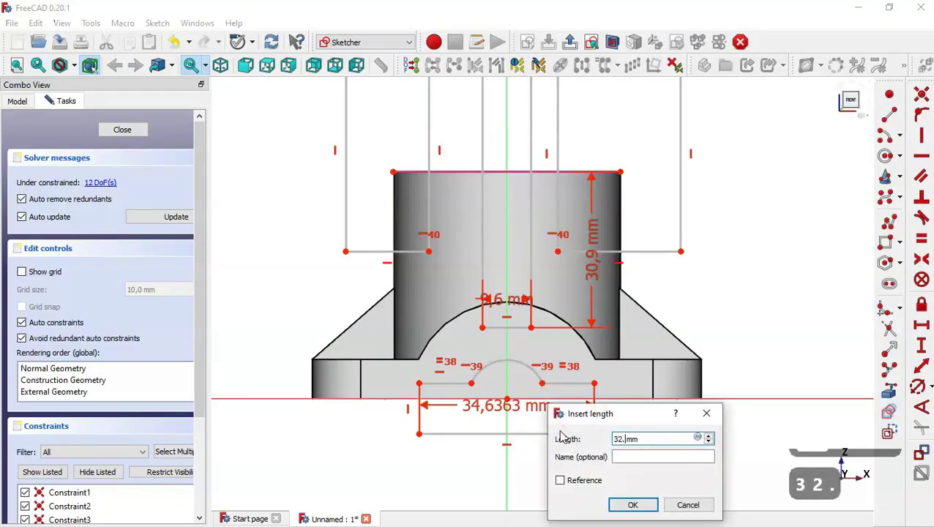
key("Return")
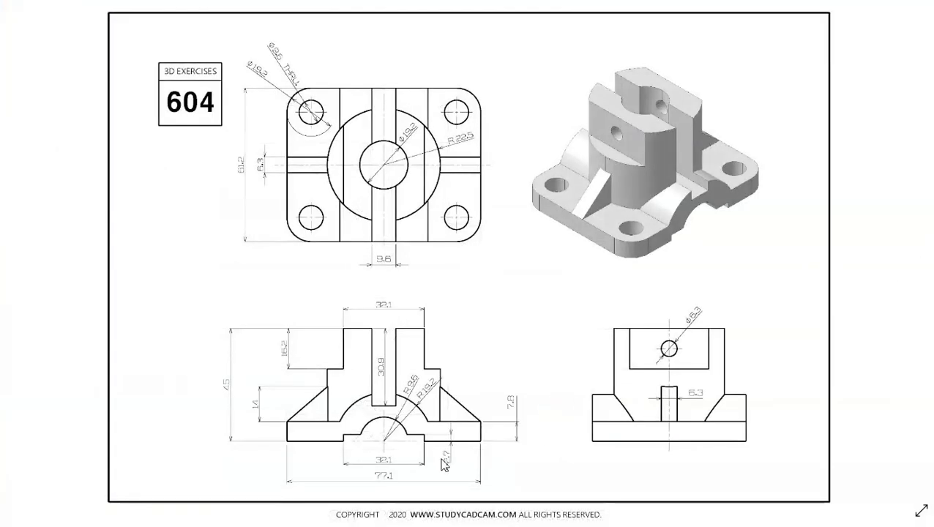
left_click(441, 460)
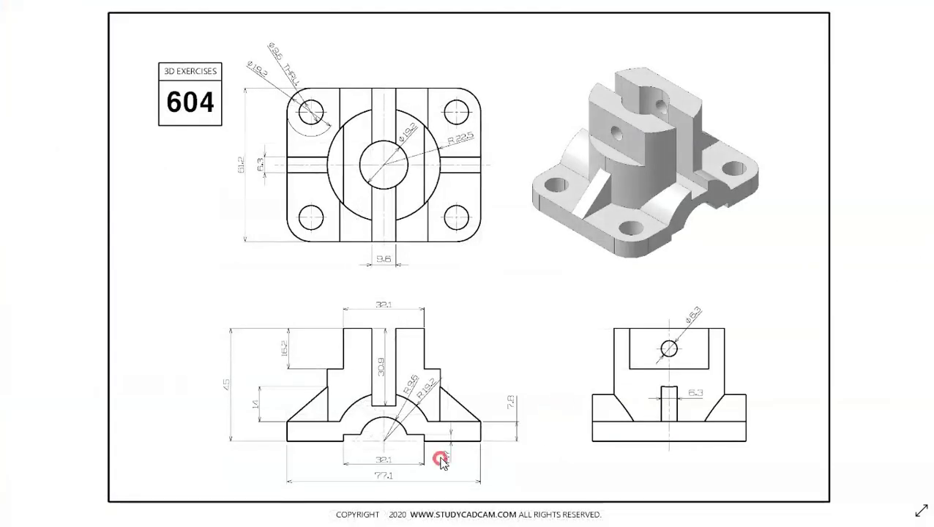
left_click(366, 438)
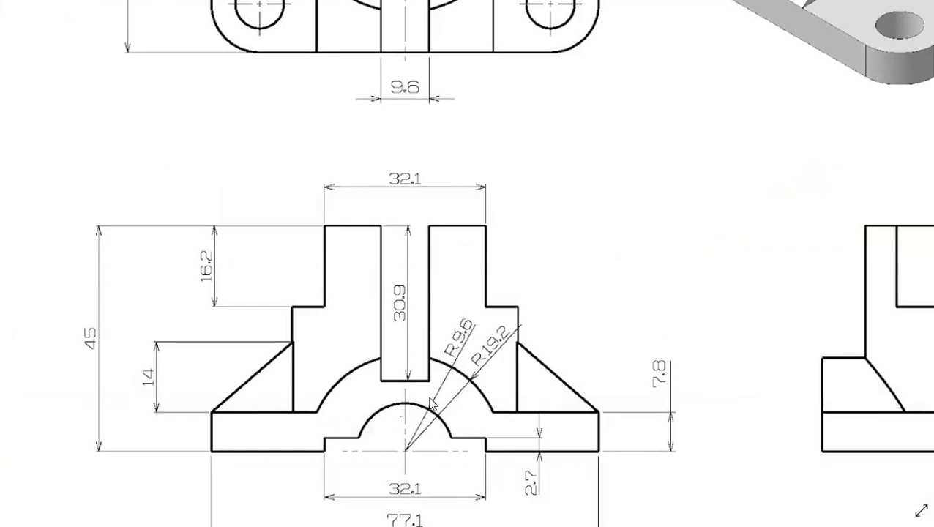
key("alt+Tab")
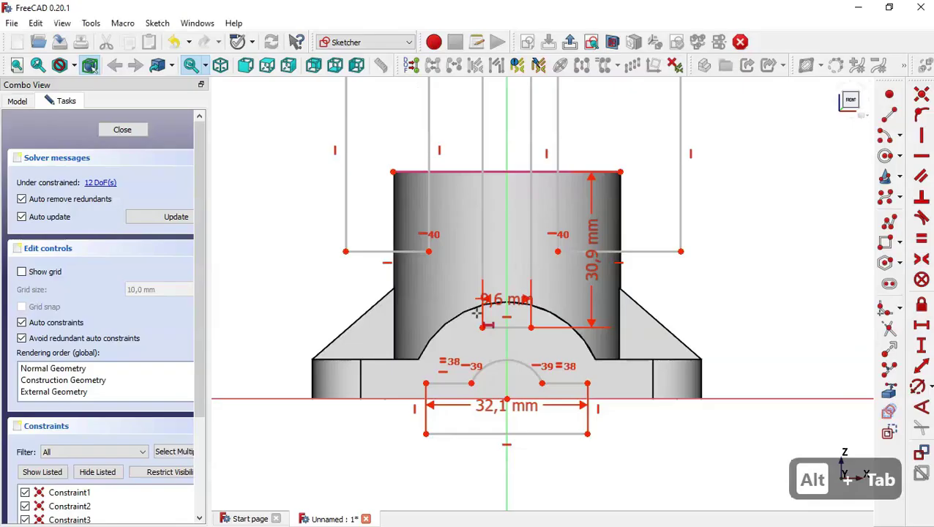
Give the small arc a 9.6 mm radius.
left_click(918, 387)
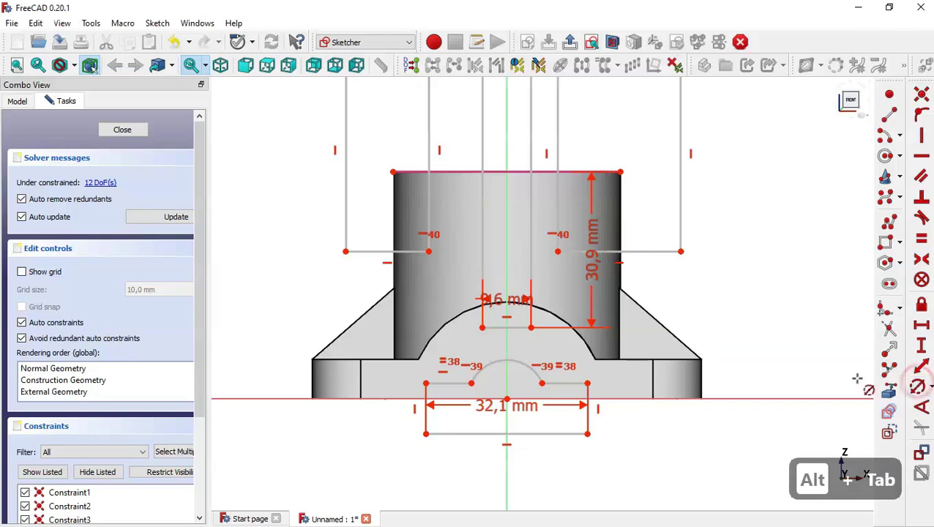
left_click(520, 365)
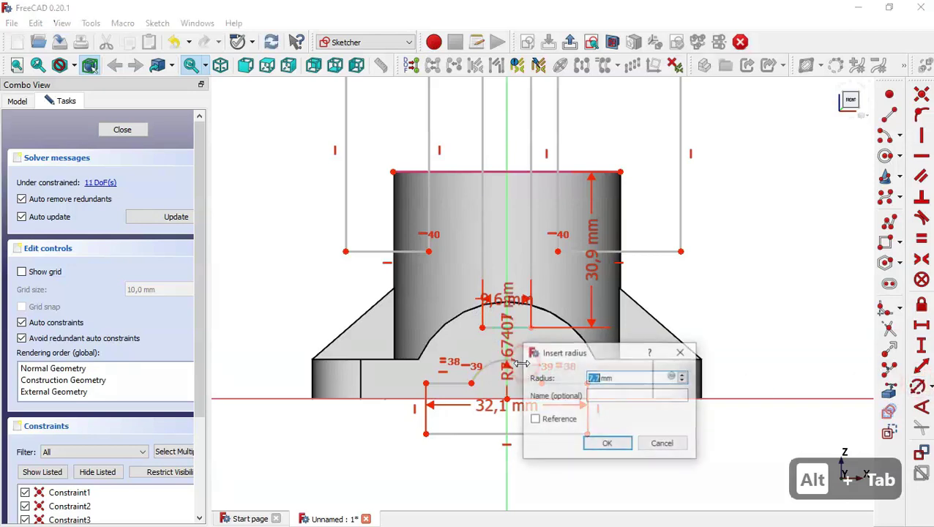
type("9.6")
key("Return")
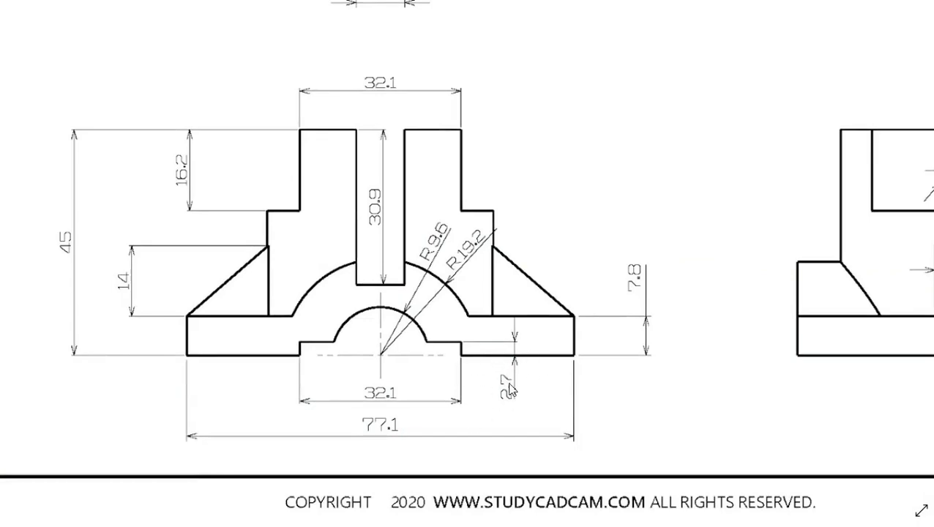
key("alt+Tab")
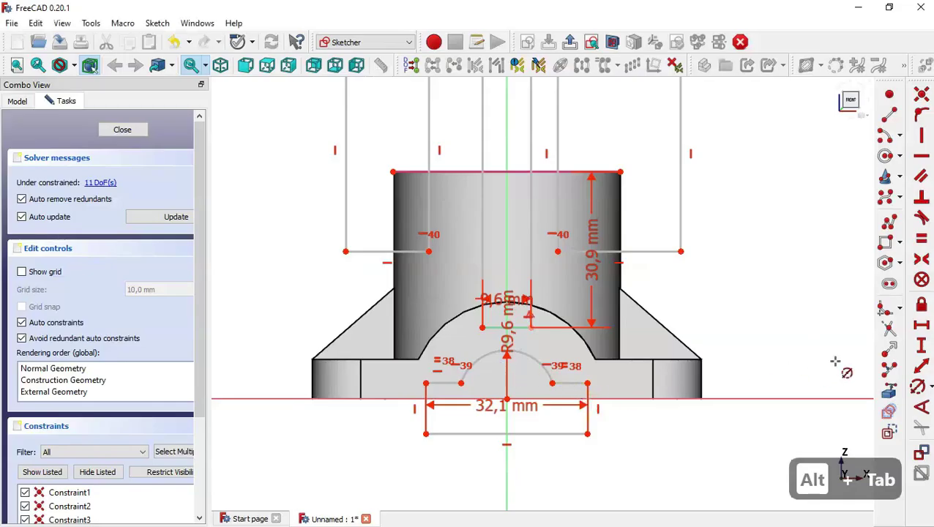
Set a 2.7 mm vertical distance from the arc's right endpoint to its centre.
left_click(921, 346)
left_click(553, 383)
left_click(507, 399)
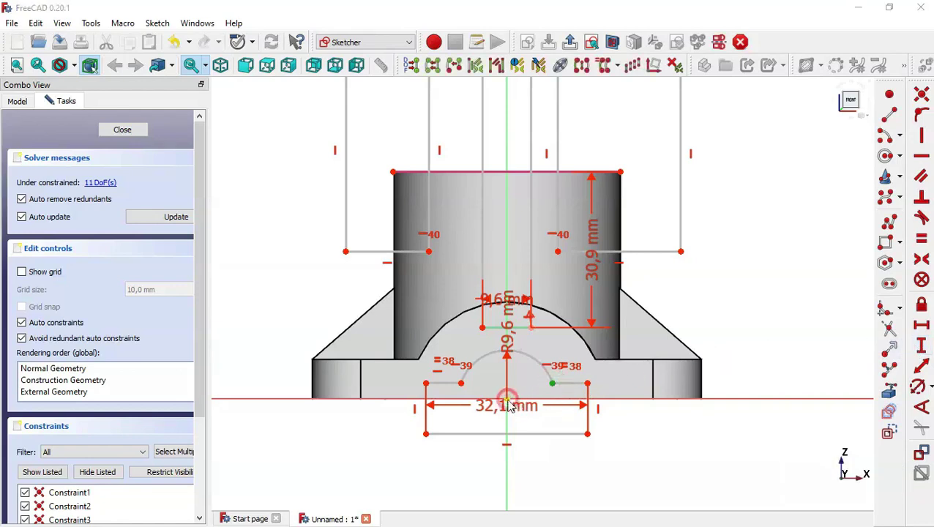
type("2.7")
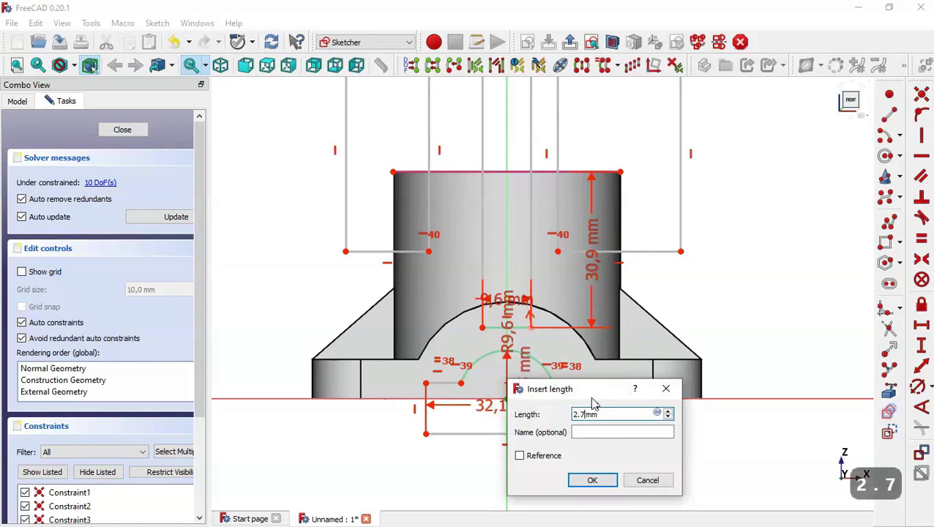
key("Return")
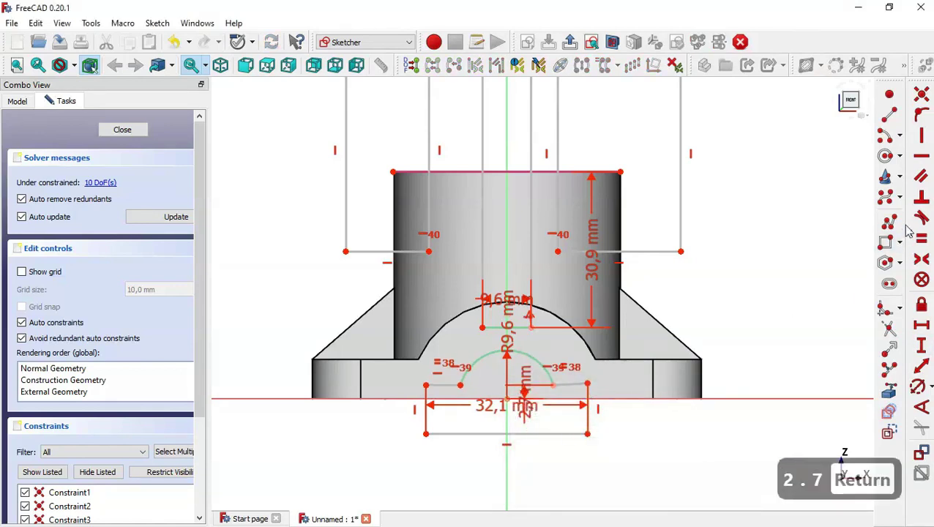
Make the short bottom segment horizontal.
left_click(924, 156)
left_click(567, 384)
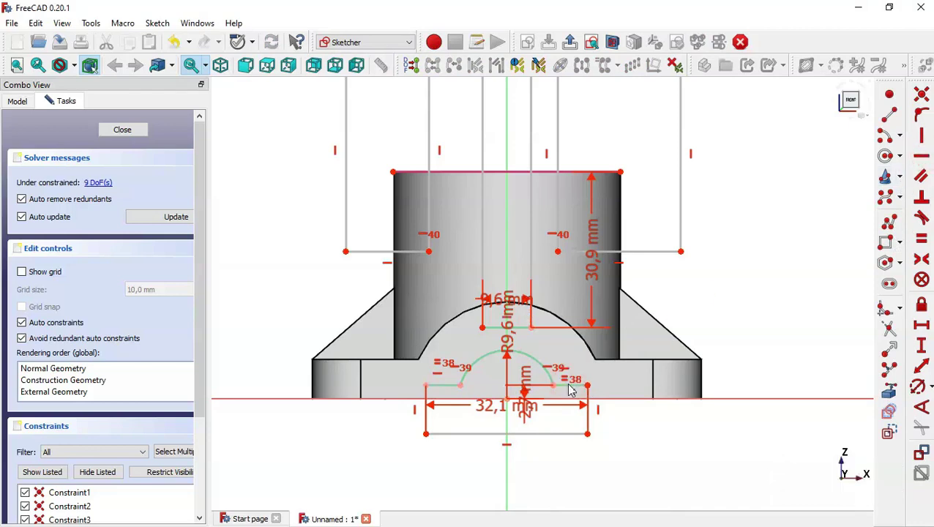
scroll(579, 422, "down", 4)
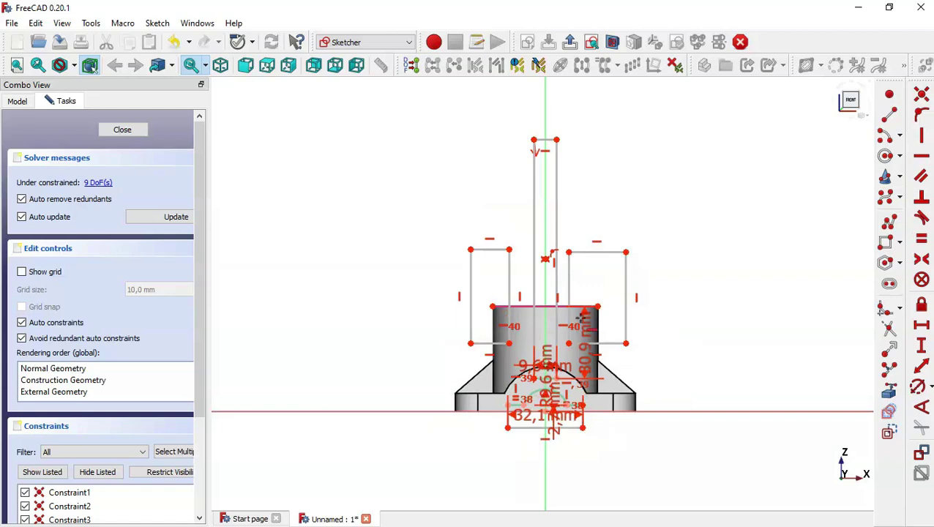
scroll(584, 316, "up", 5)
key("alt+Tab")
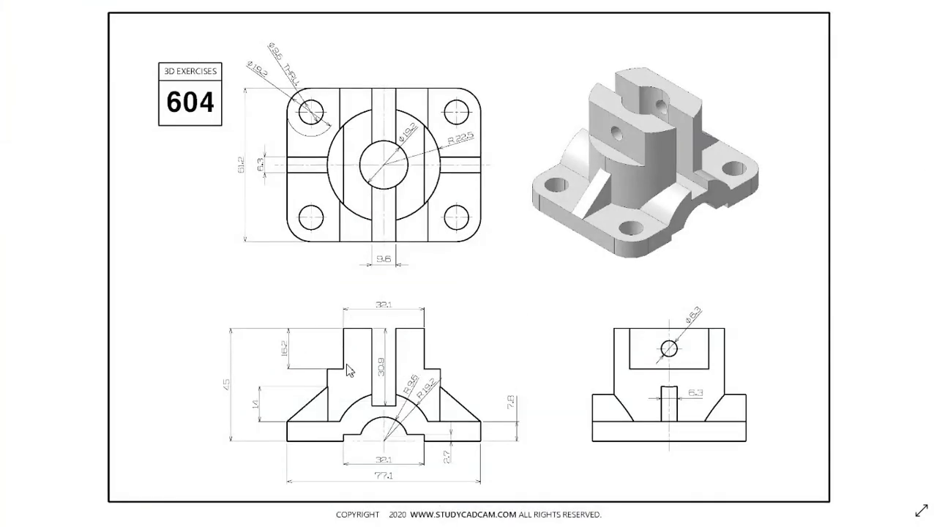
Zoom and pan the reference image to examine the front view's upper dimensions.
scroll(349, 371, "up", 3)
left_click_drag(250, 372, 451, 319)
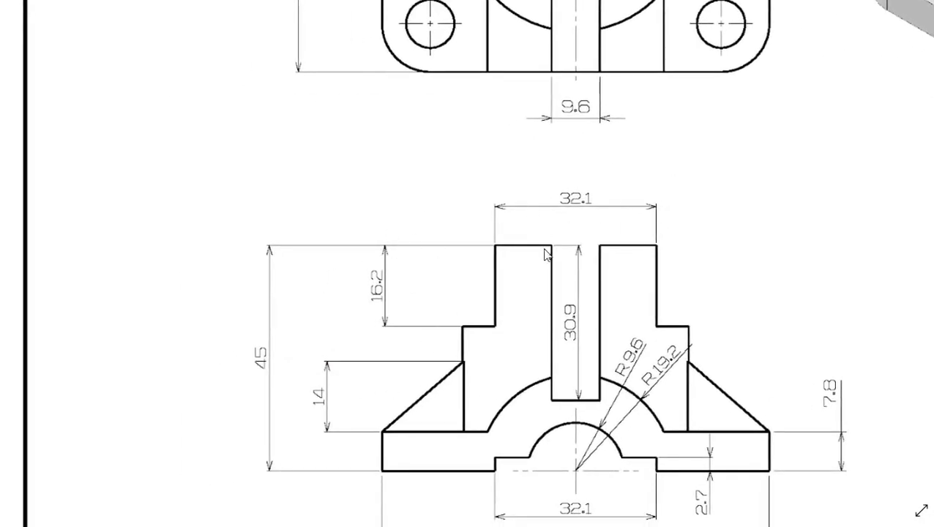
key("alt+Tab")
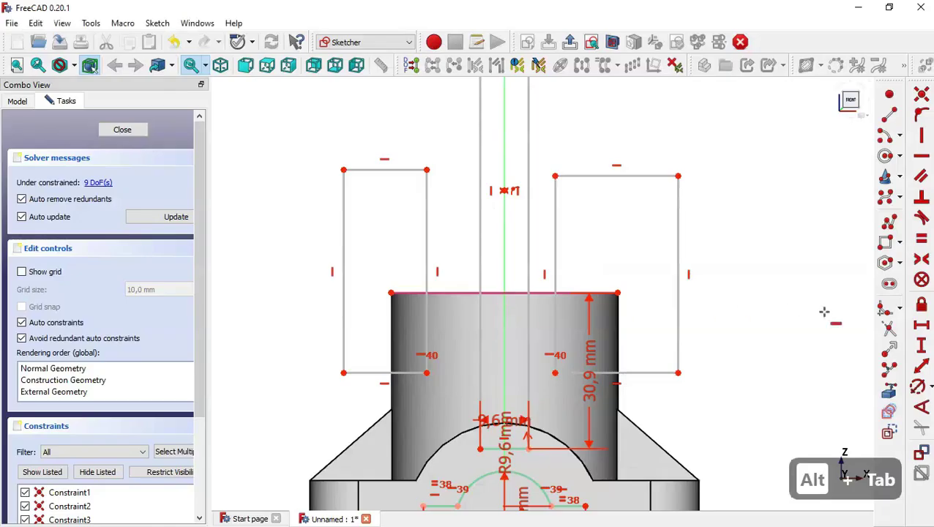
Make the side rectangle 16.2 mm tall from the boss's top corner.
left_click(923, 349)
left_click(619, 293)
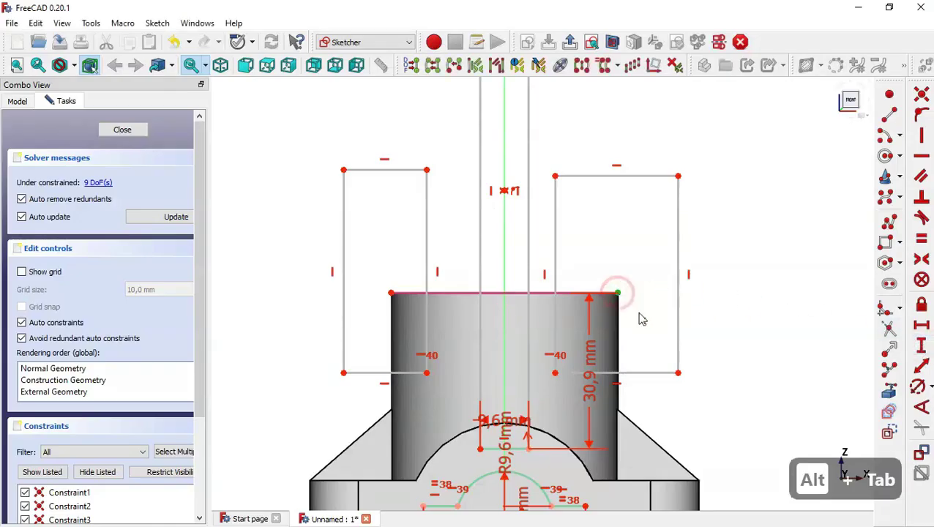
left_click(679, 373)
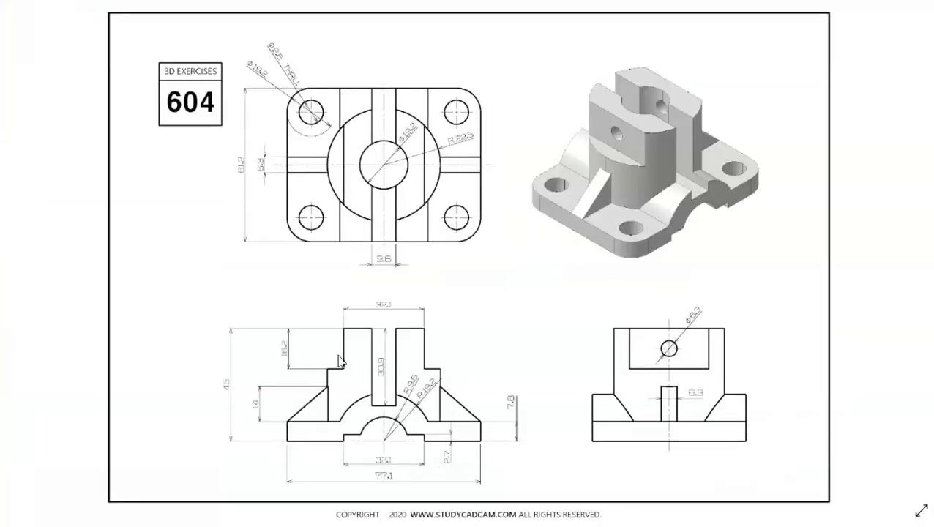
scroll(338, 356, "up", 3)
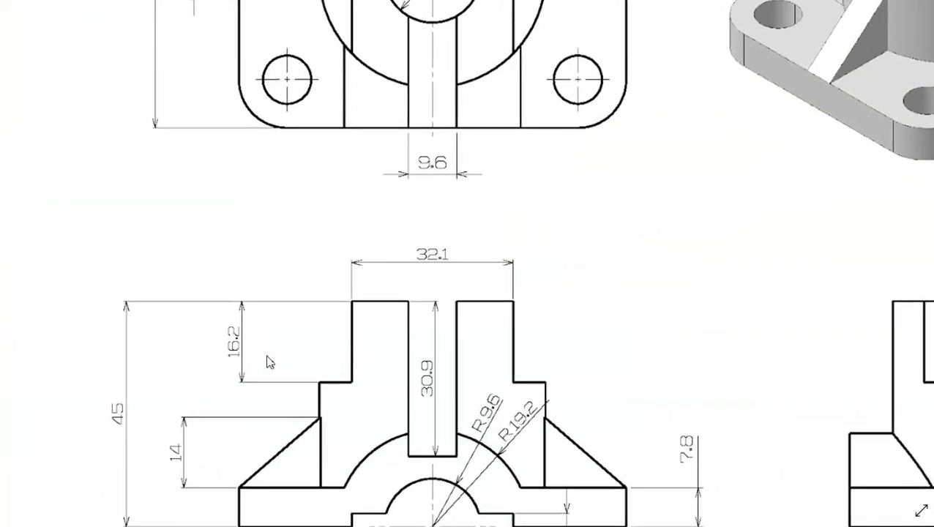
key("alt+Tab")
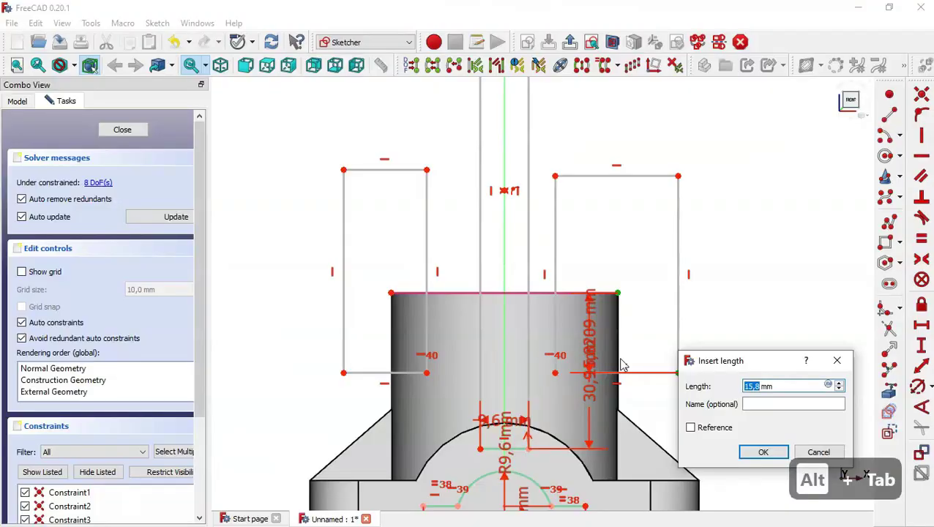
type("2")
key("BackSpace")
type("16.")
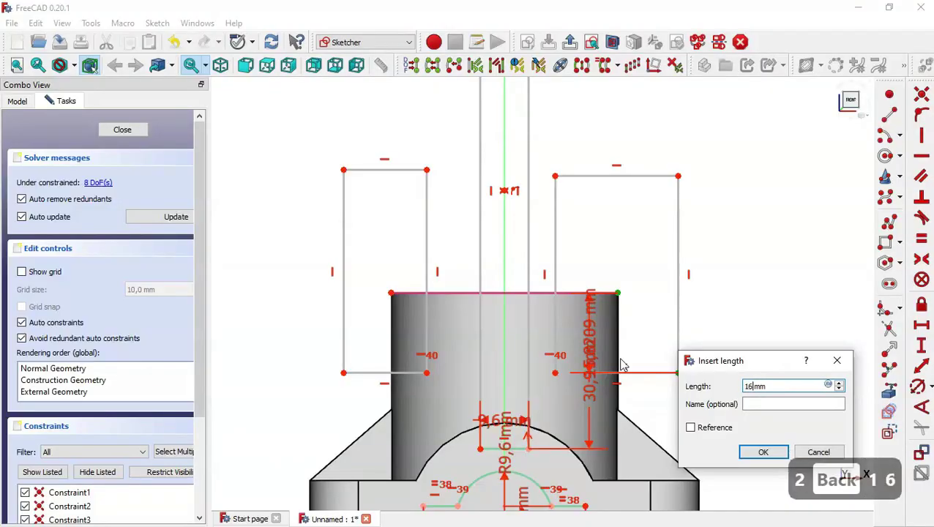
type("2")
key("Return")
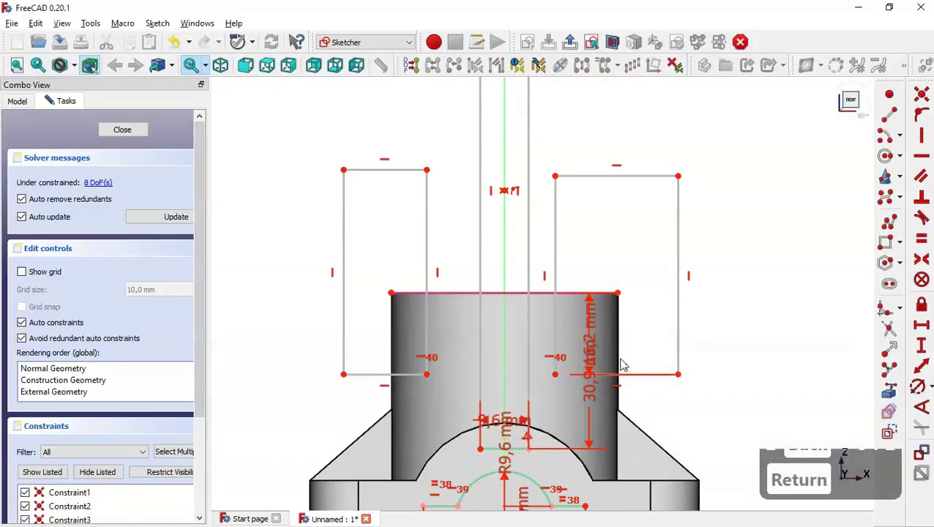
Set a 32.1 mm gap between the two side rectangles' inner top corners.
left_click(926, 331)
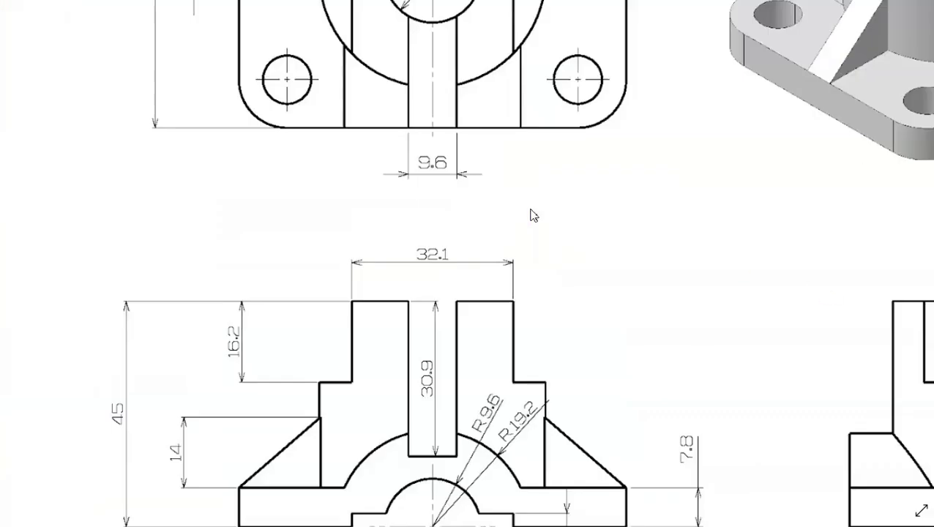
left_click(533, 214)
left_click(373, 297)
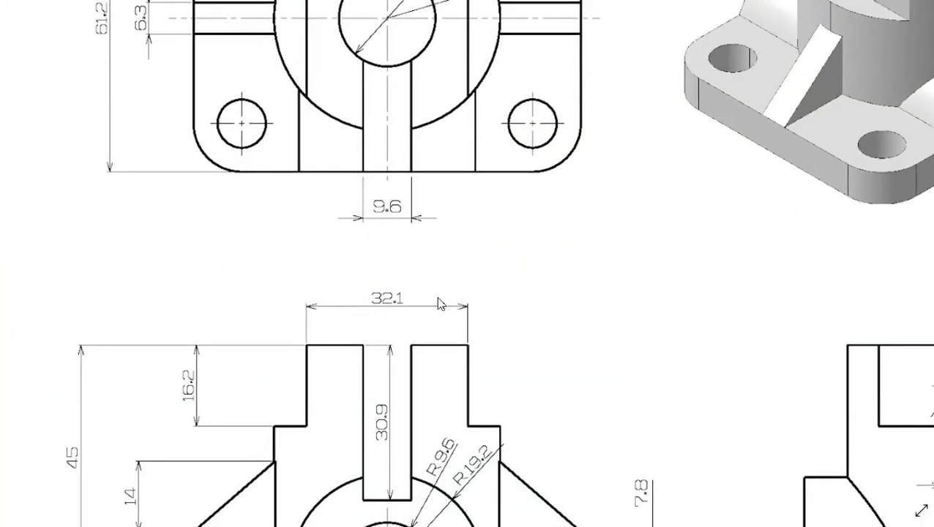
key("alt+Tab")
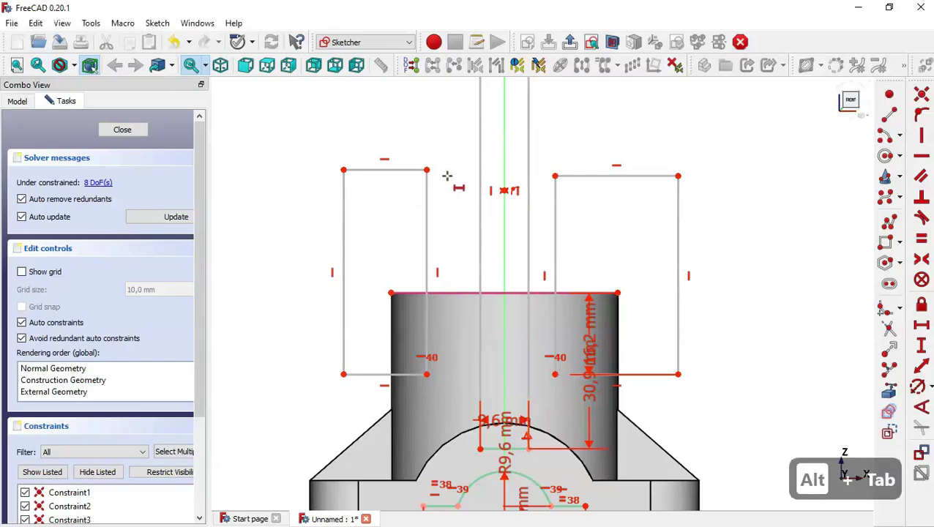
left_click(426, 168)
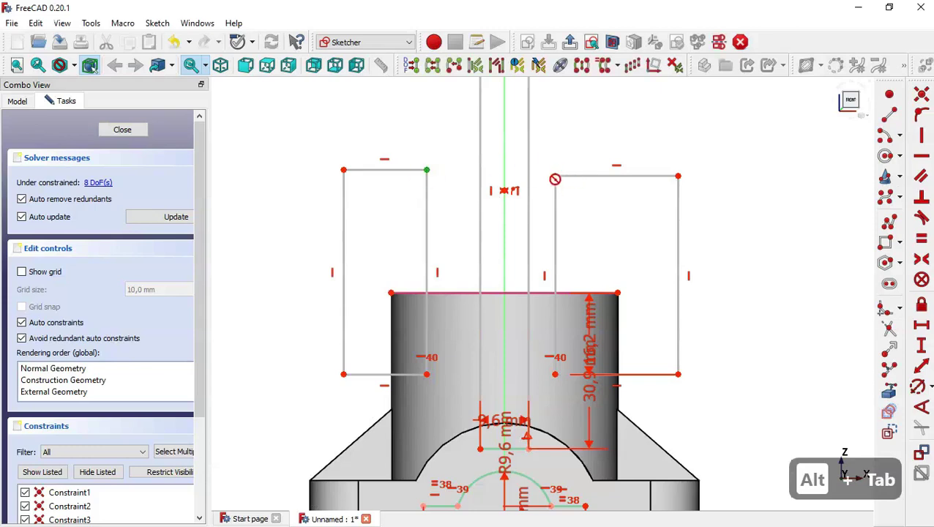
left_click(555, 176)
type("l32")
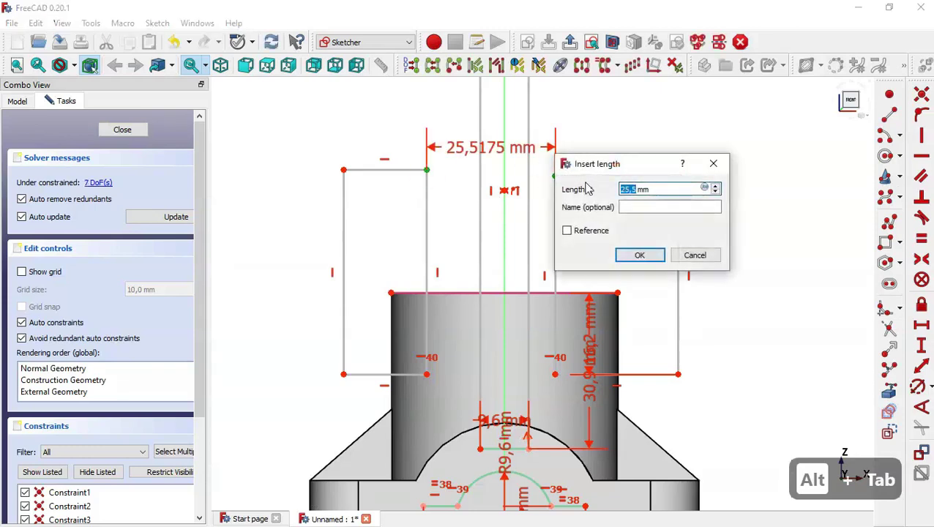
type(".1")
key("Return")
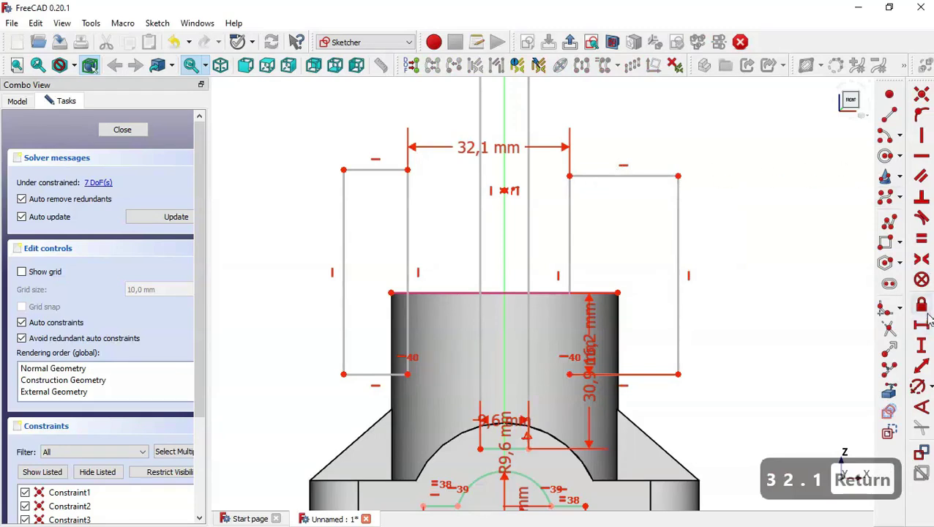
Make the rectangles' inner corners symmetric about the vertical axis and test the remaining freedom.
left_click(922, 259)
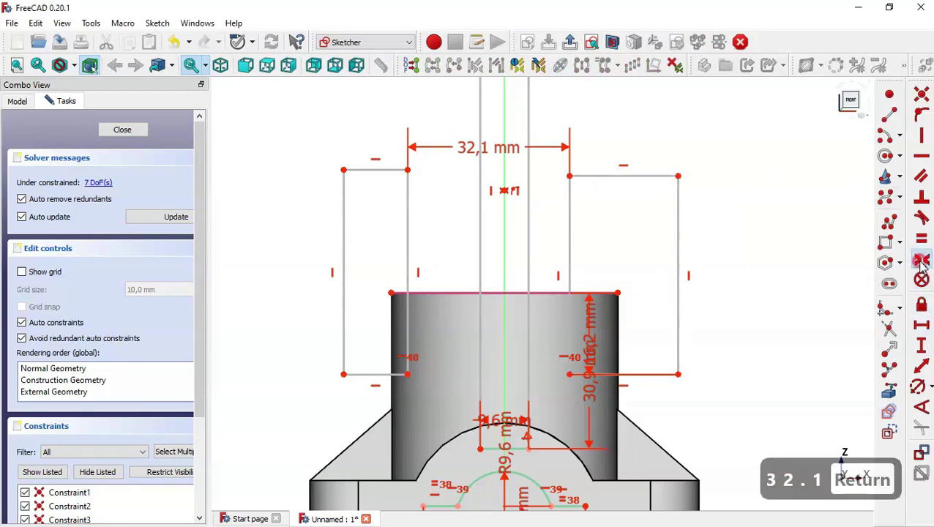
left_click(570, 177)
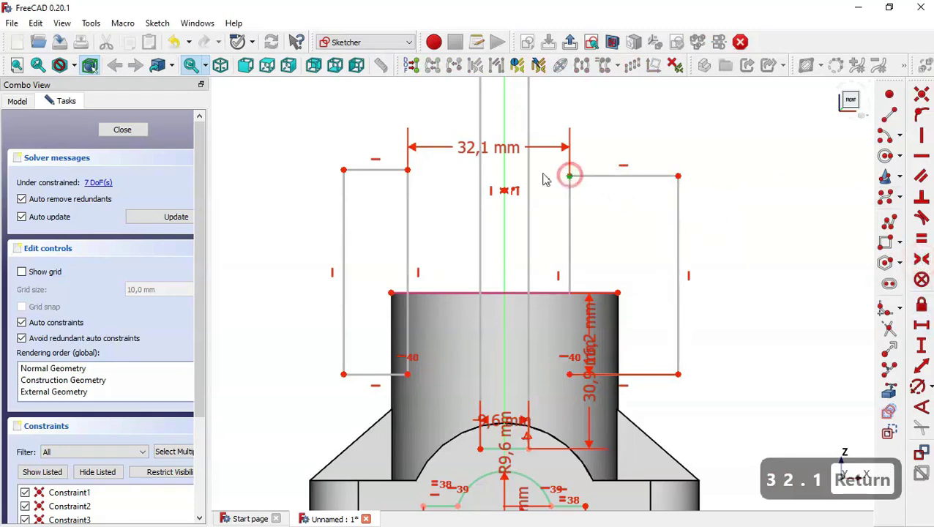
left_click(407, 170)
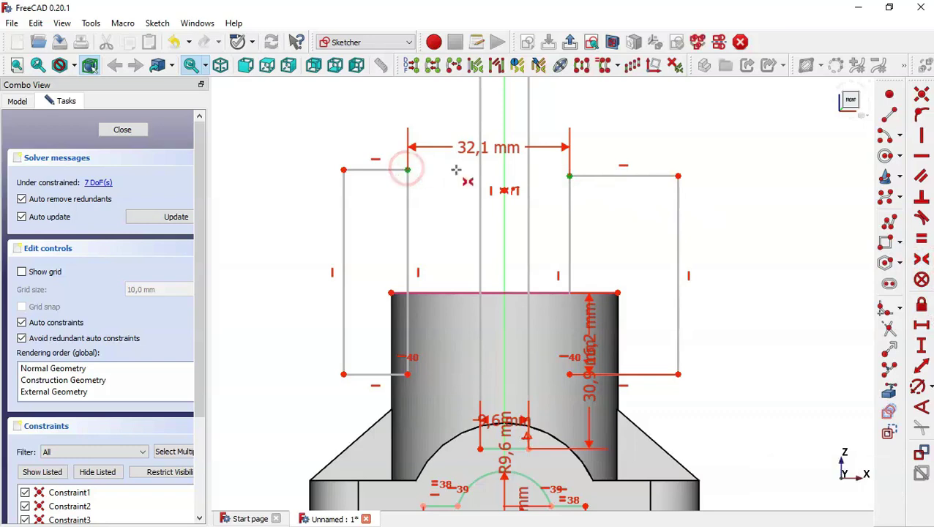
left_click(504, 176)
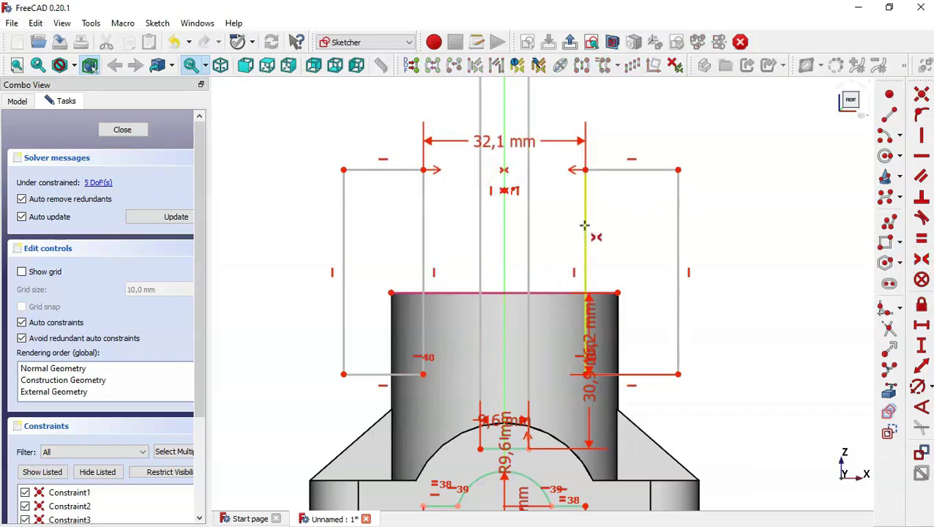
scroll(562, 300, "down", 2)
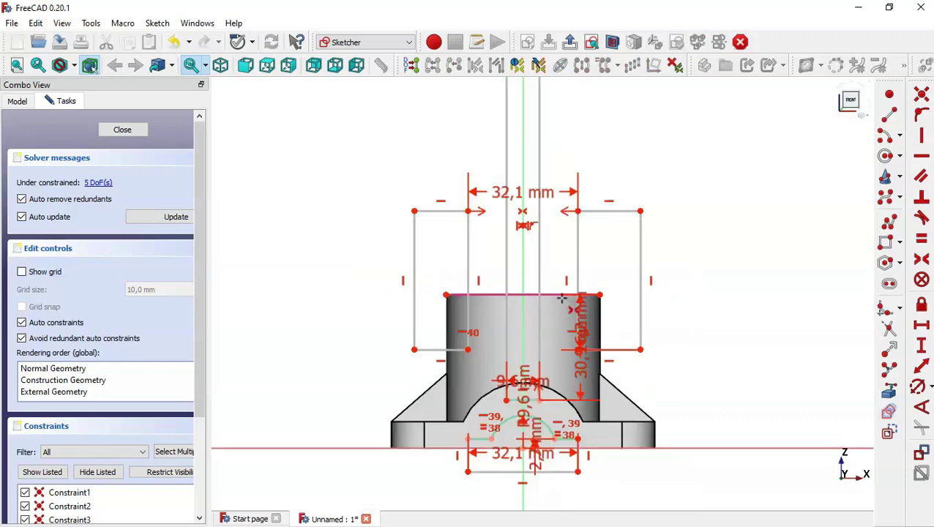
scroll(576, 388, "up", 3)
key("Escape")
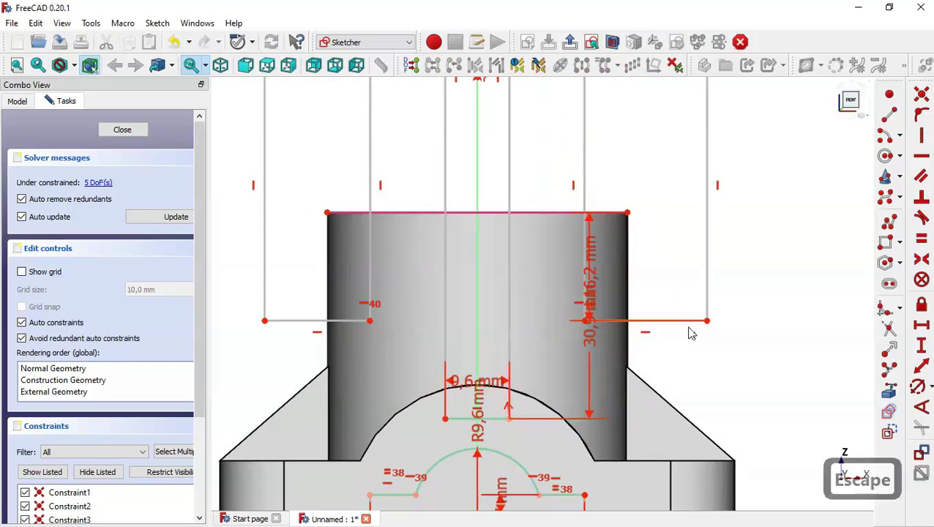
mouse_move(688, 328)
left_mouse_down()
mouse_move(653, 239)
mouse_move(699, 286)
left_mouse_up()
Close the sketch and pocket it Through all, then return to the isometric view.
left_click(570, 42)
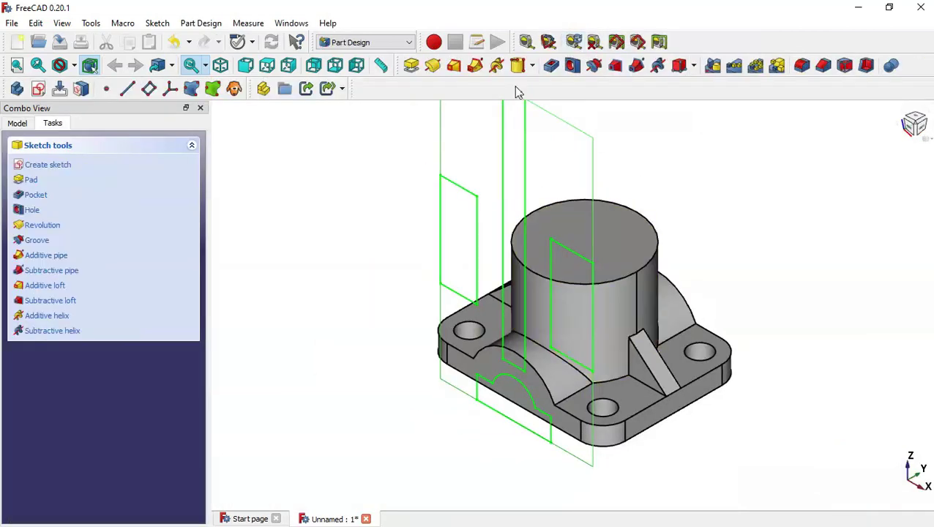
left_click(552, 66)
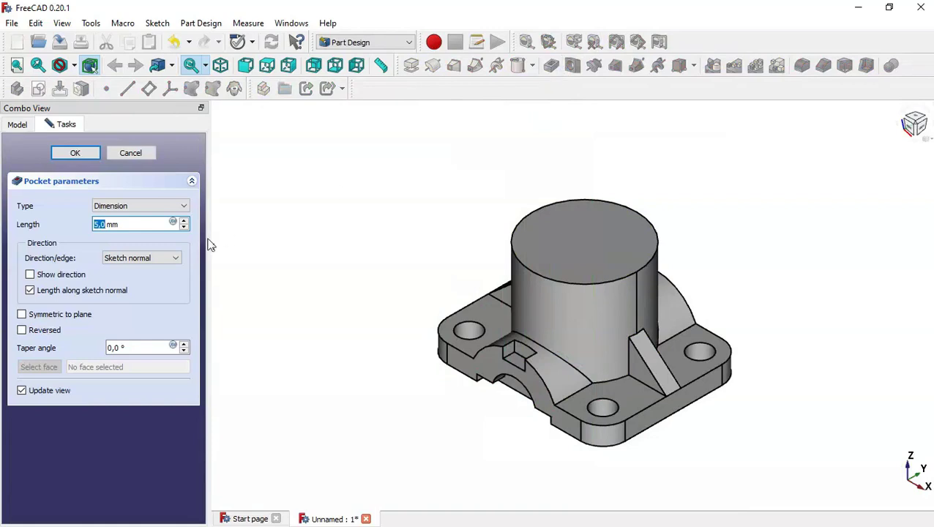
left_click(106, 206)
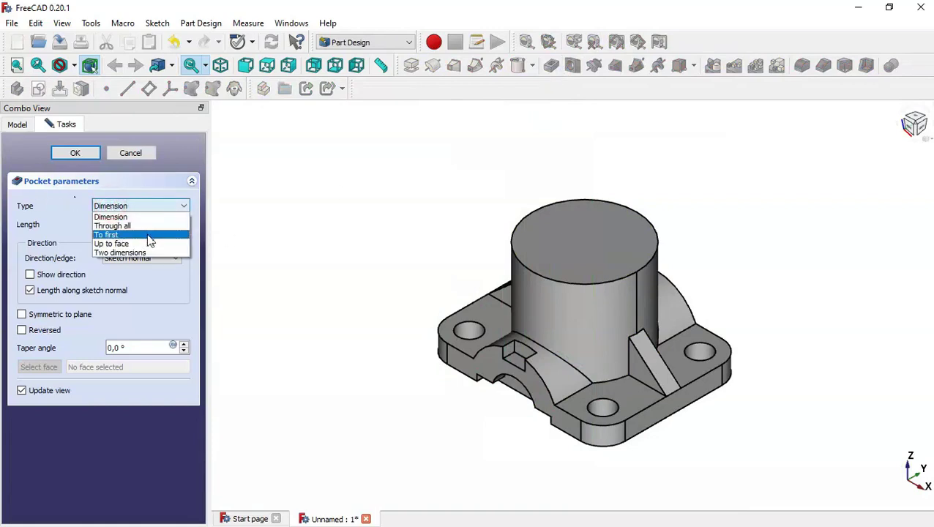
left_click(156, 227)
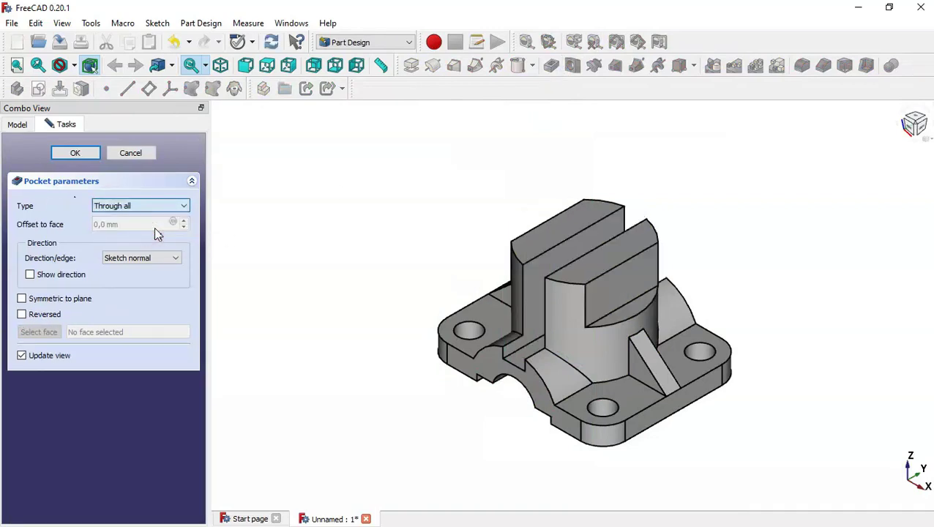
mouse_move(336, 276)
middle_mouse_down()
mouse_move(406, 377)
mouse_move(492, 325)
mouse_move(485, 193)
mouse_move(468, 192)
middle_mouse_up()
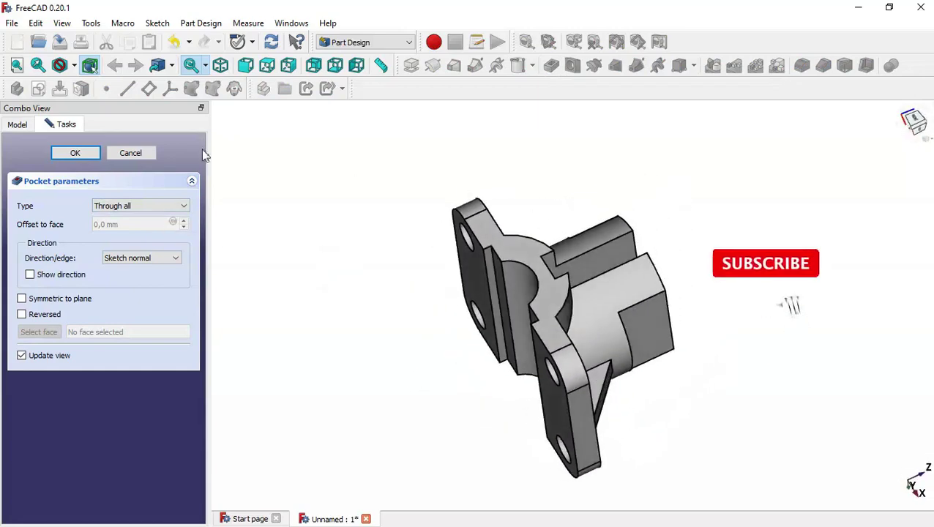
key("Return")
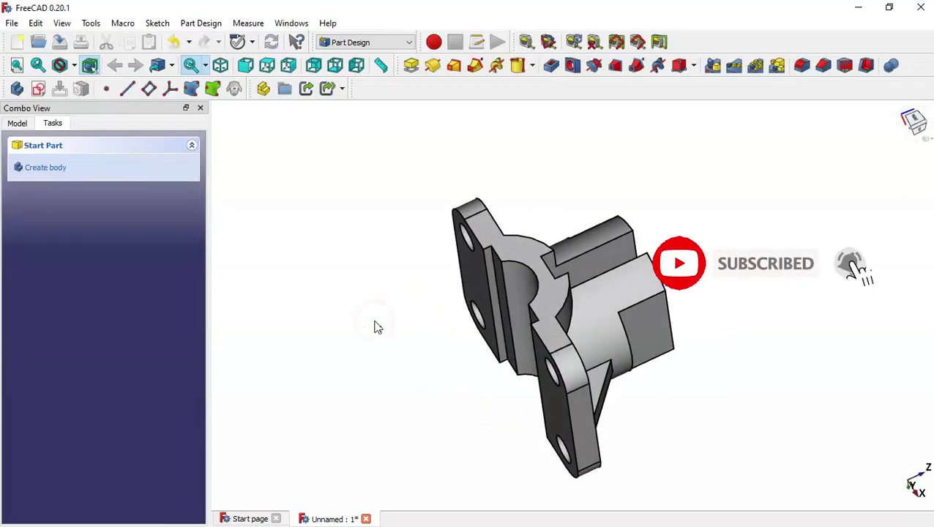
key("Home")
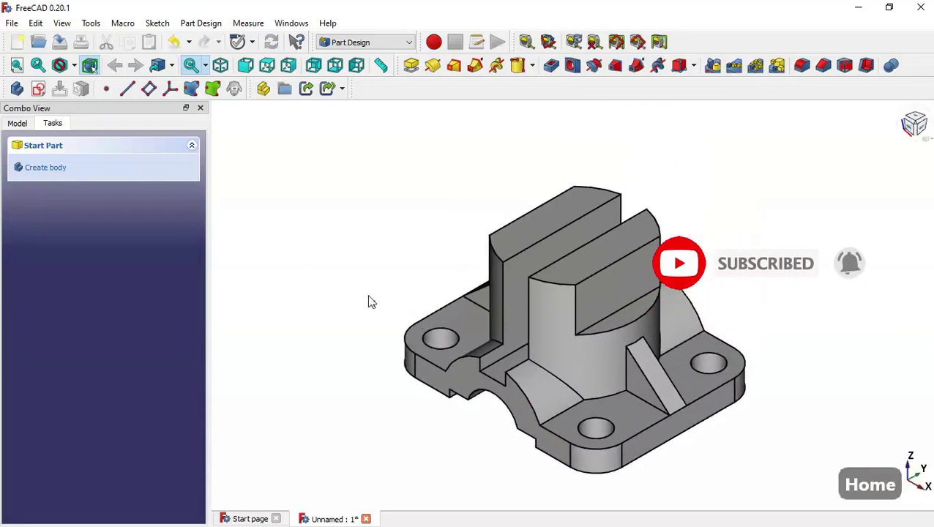
Start a section-view sketch on the YZ_Plane and draw a circle centred on the vertical axis.
left_click(38, 88)
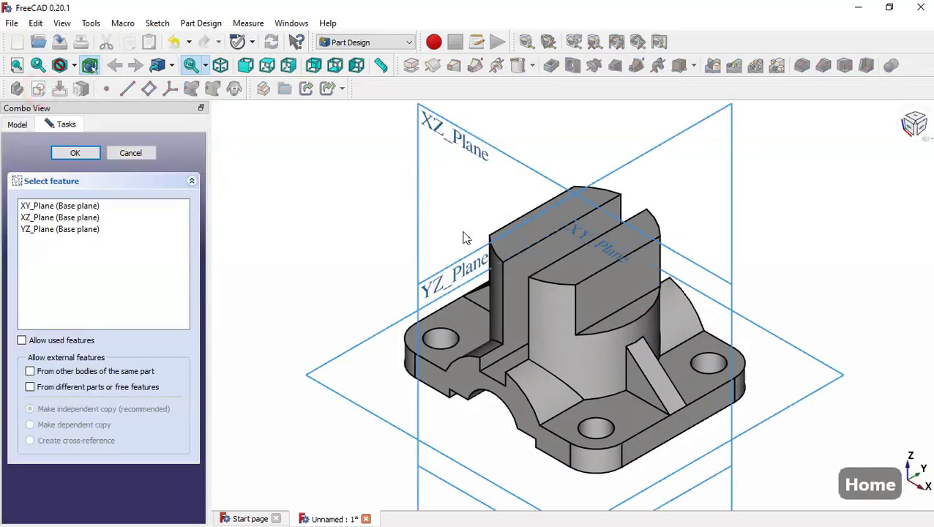
left_click(451, 279)
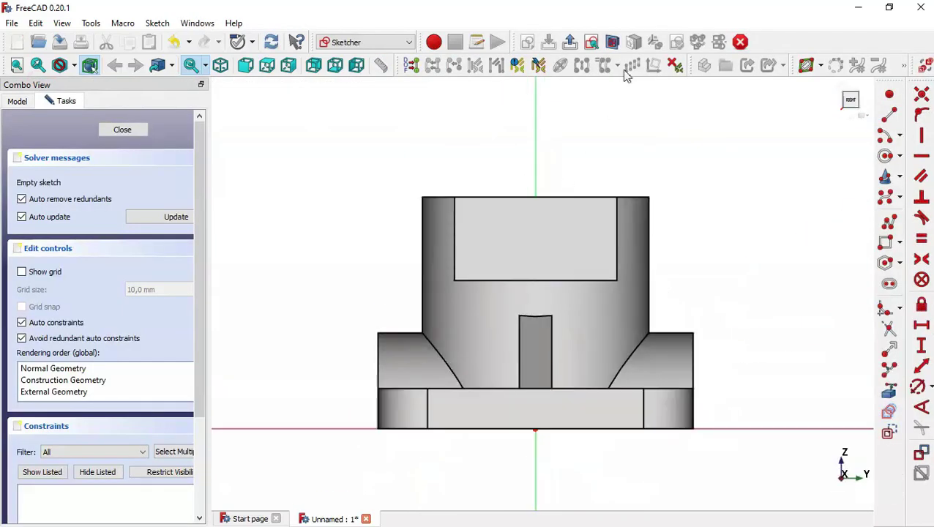
left_click(613, 42)
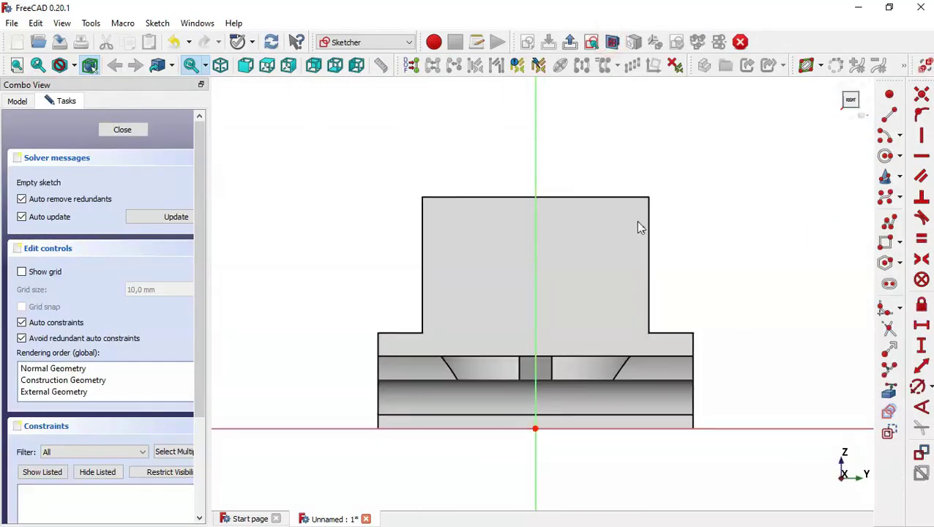
left_click(886, 156)
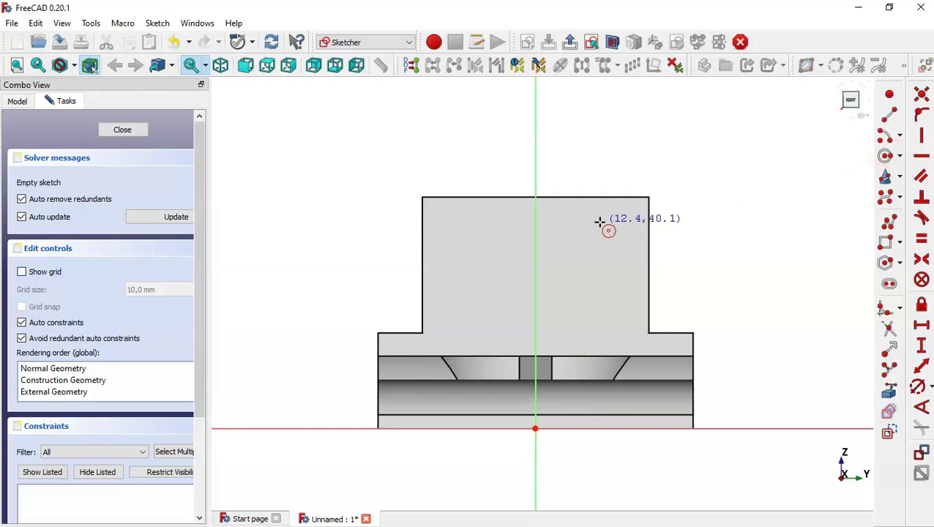
left_click(535, 220)
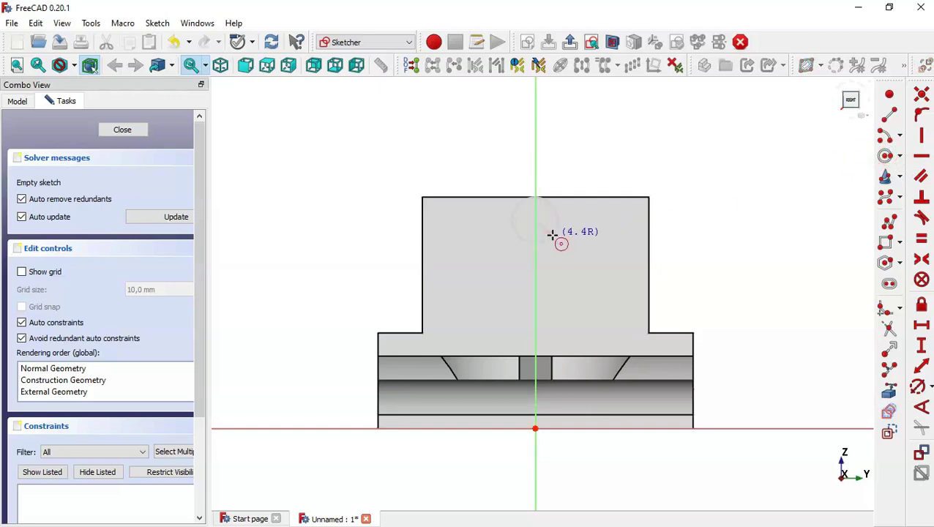
left_click(553, 236)
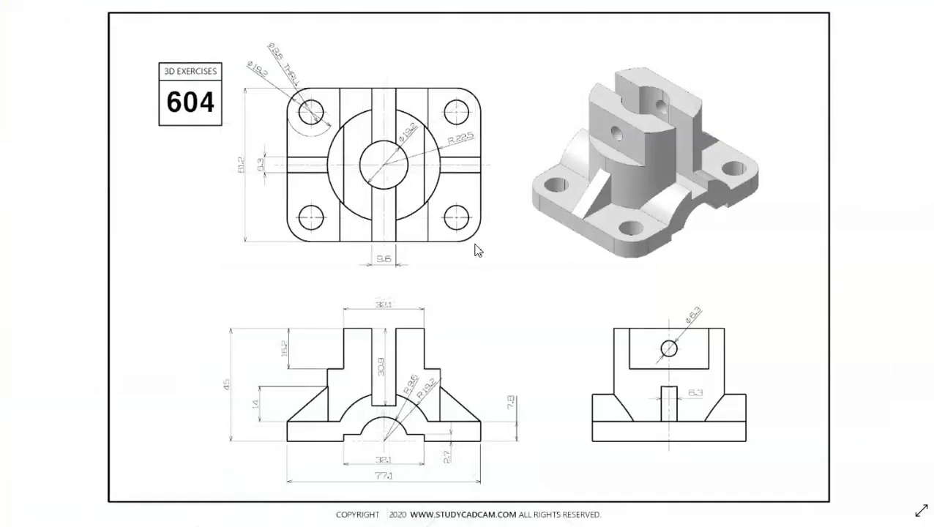
Constrain the circle's diameter to 6.3 mm, as read from the drawing.
left_click(733, 375)
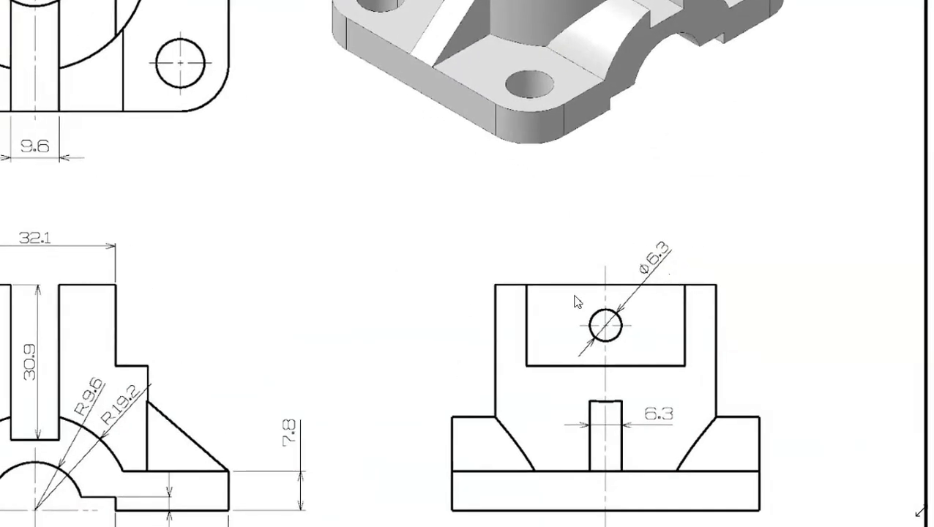
key("alt+Tab")
left_click(917, 386)
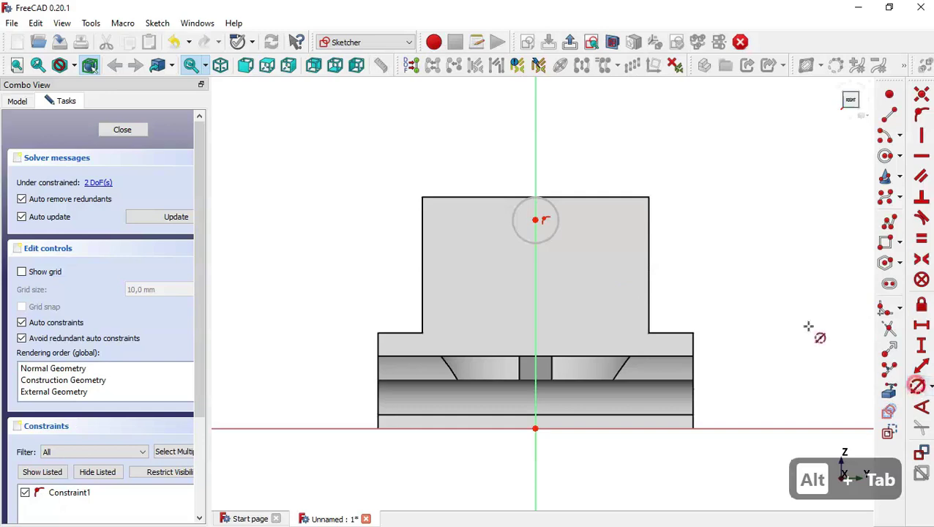
left_click(551, 234)
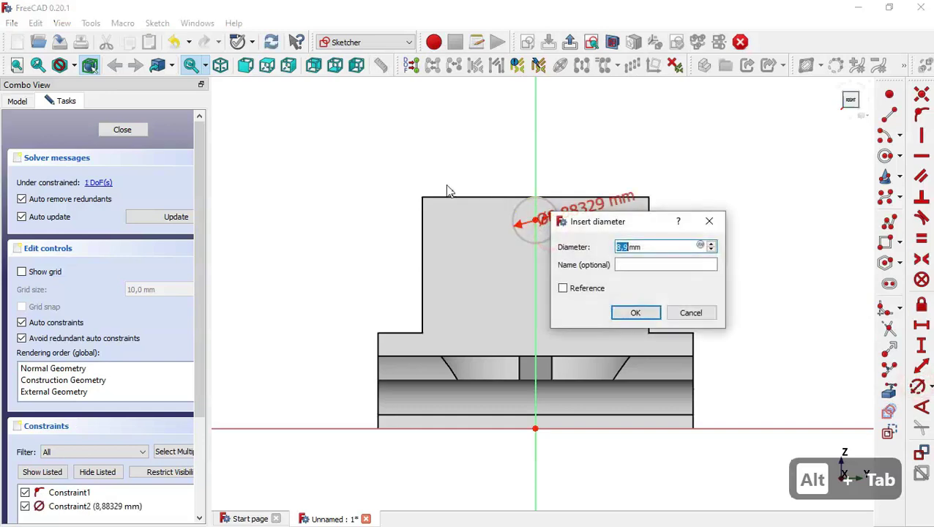
type("6.3")
key("Return")
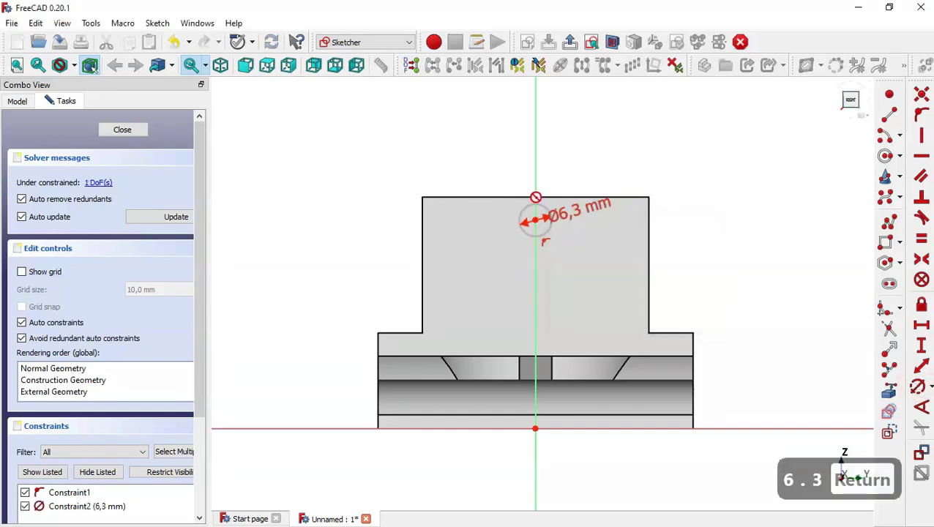
Reference the body's top edge and set the circle centre 16.2/2 mm below it.
left_click(889, 396)
left_click(582, 199)
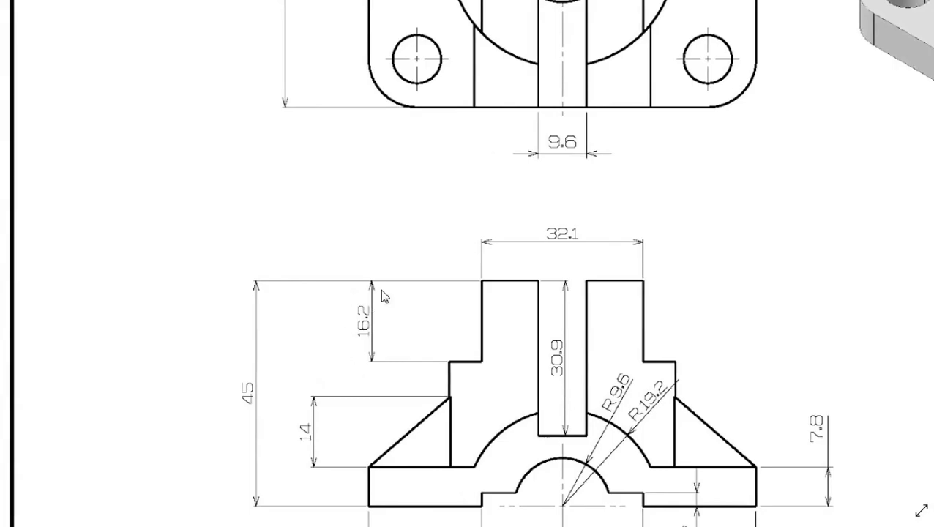
key("alt+Tab")
left_click(535, 224)
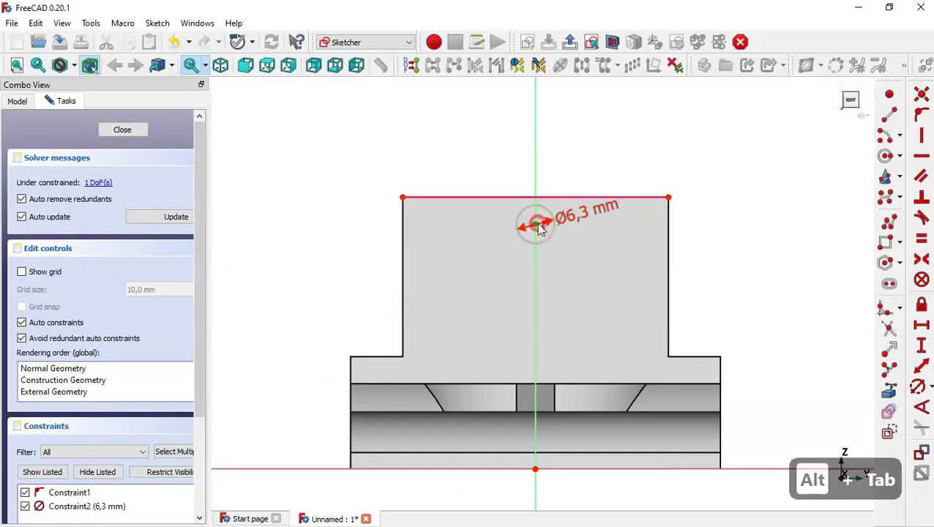
left_click(668, 196)
key("alt+Tab")
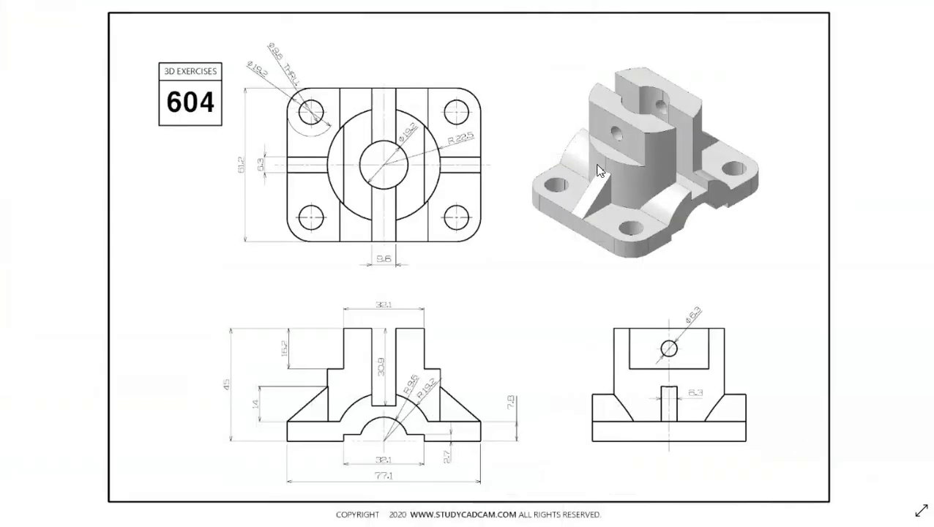
key("alt+Tab")
type("16")
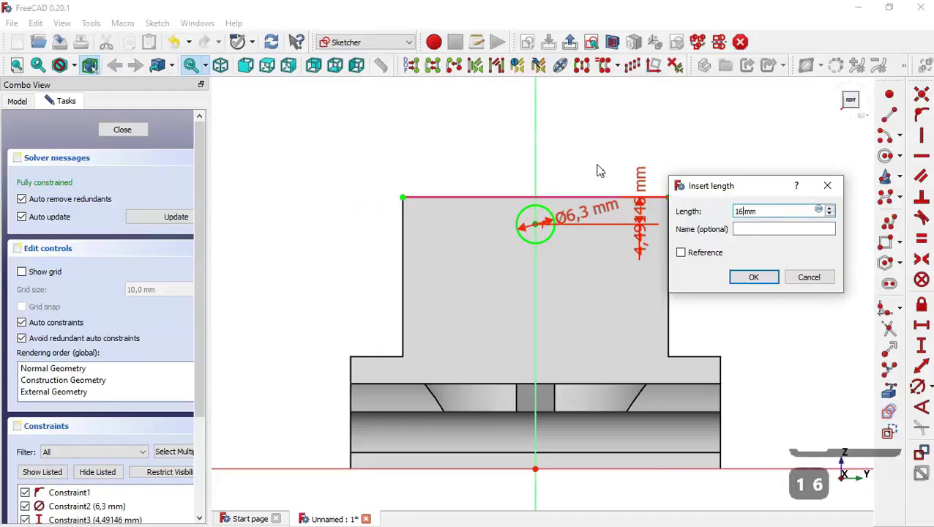
type(".2/2")
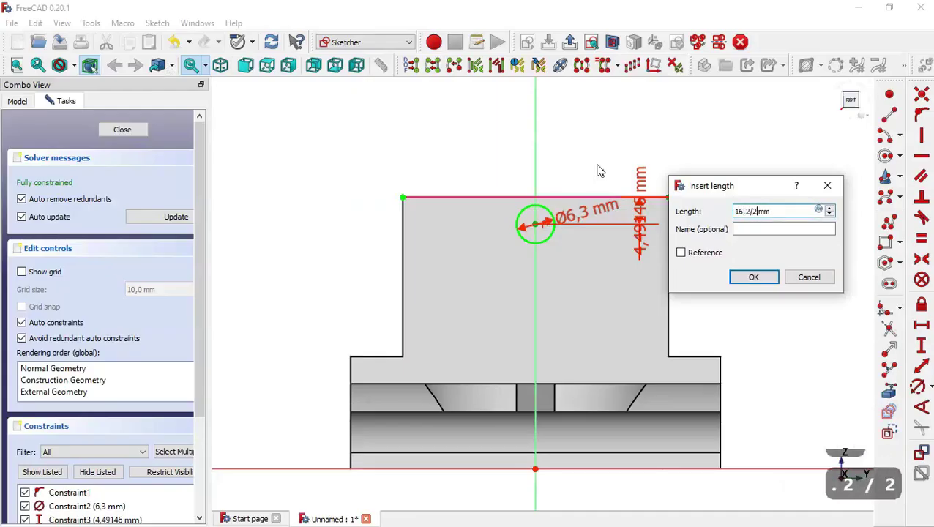
key("Return")
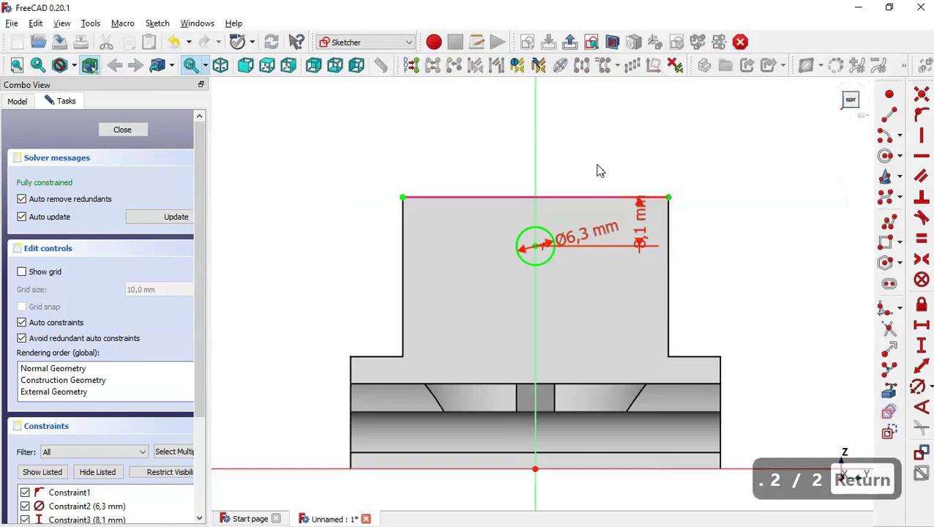
Pocket the circle sketch Through all, Symmetric to plane, forming the 6.3 mm cross hole.
left_click(570, 44)
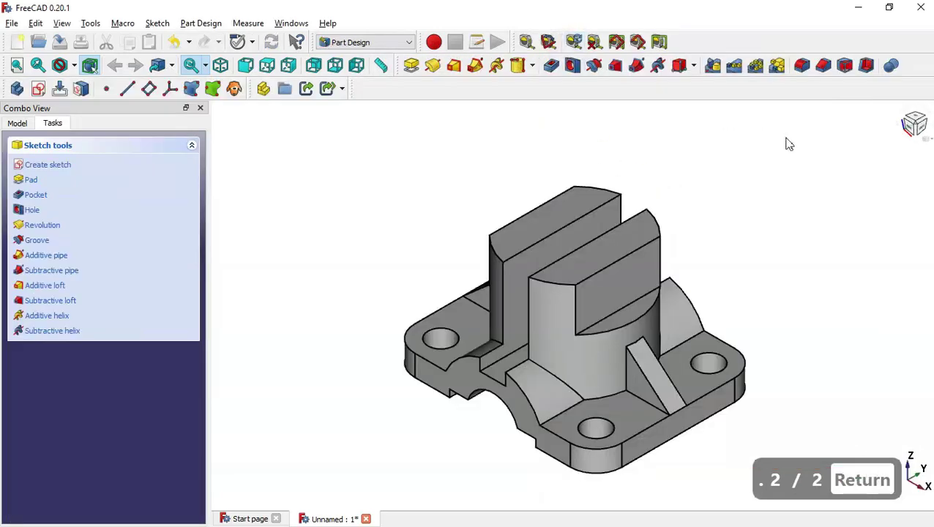
left_click(551, 66)
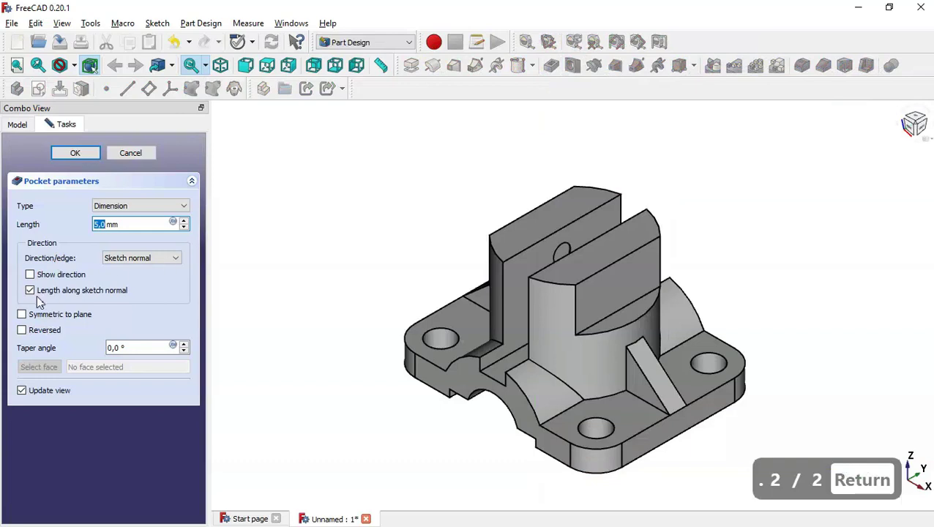
left_click(72, 316)
left_click(130, 210)
left_click(143, 228)
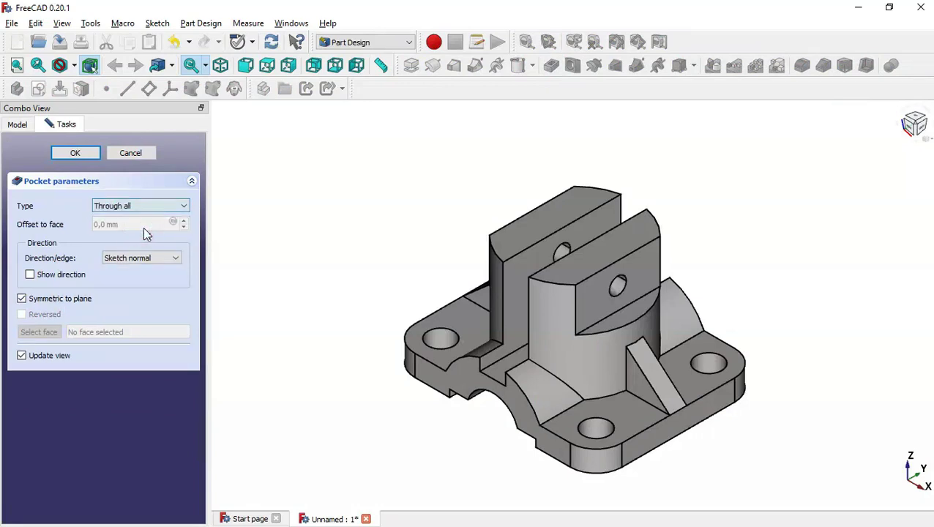
left_click(75, 153)
left_click(373, 187)
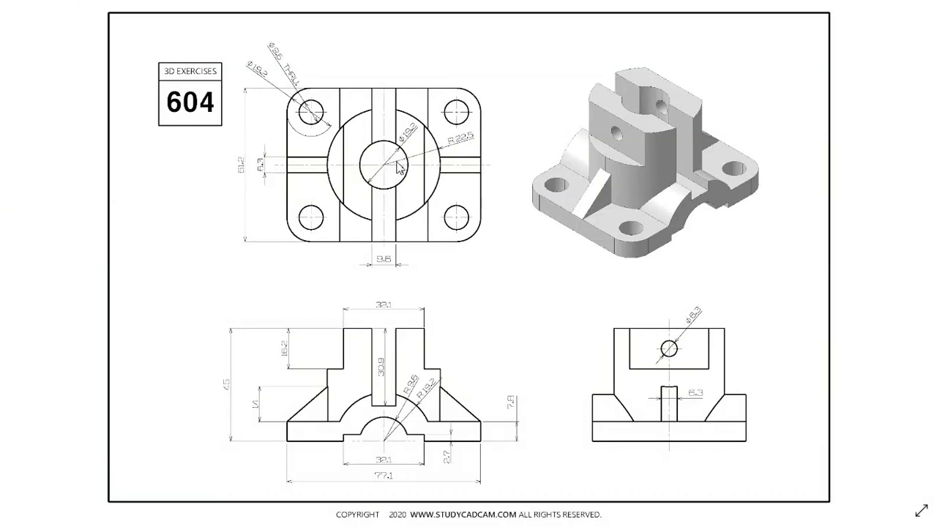
key("alt+Tab")
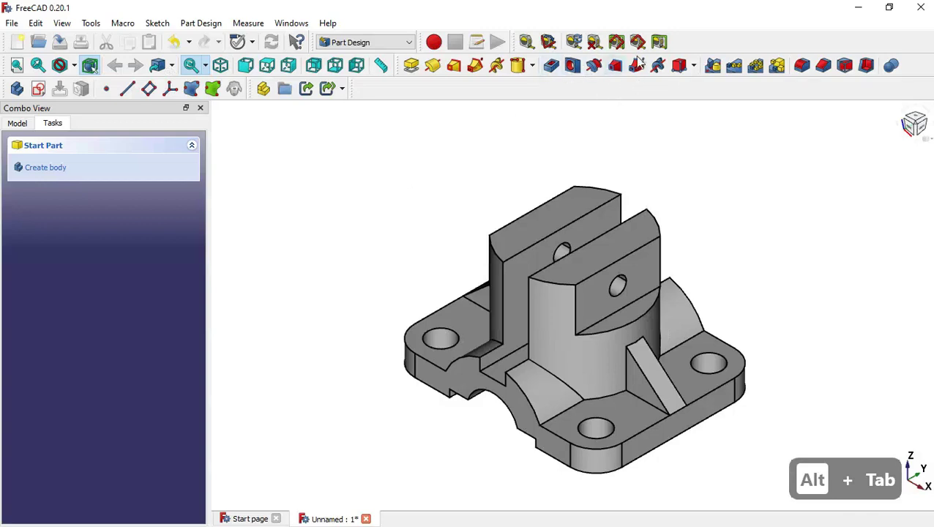
Add a Subtractive Cylinder with radius 19.2/2 and height 100.
left_click(695, 66)
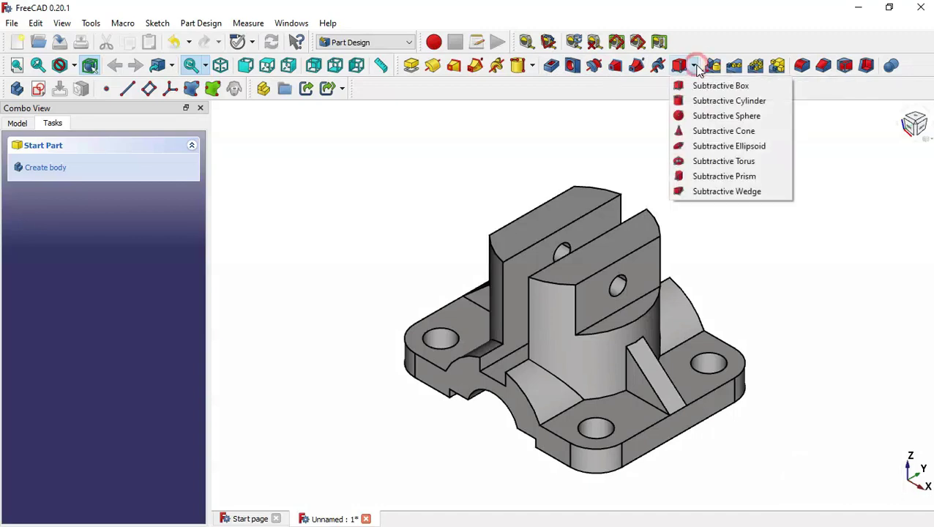
left_click(748, 103)
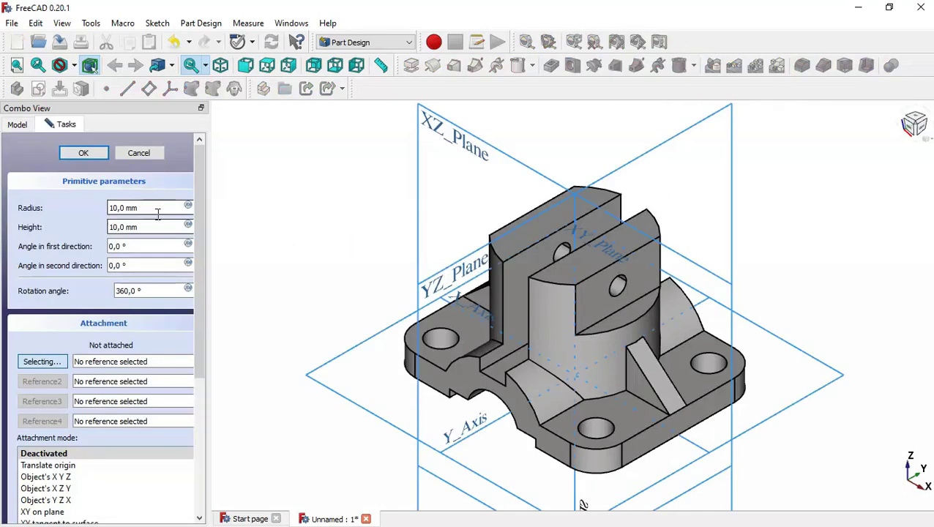
double_click(152, 208)
key("alt+Tab")
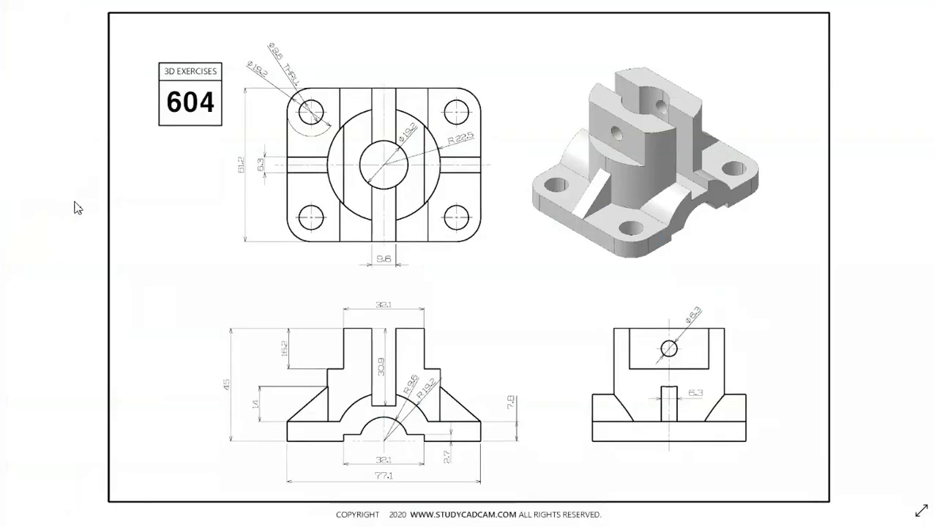
scroll(403, 125, "up", 3)
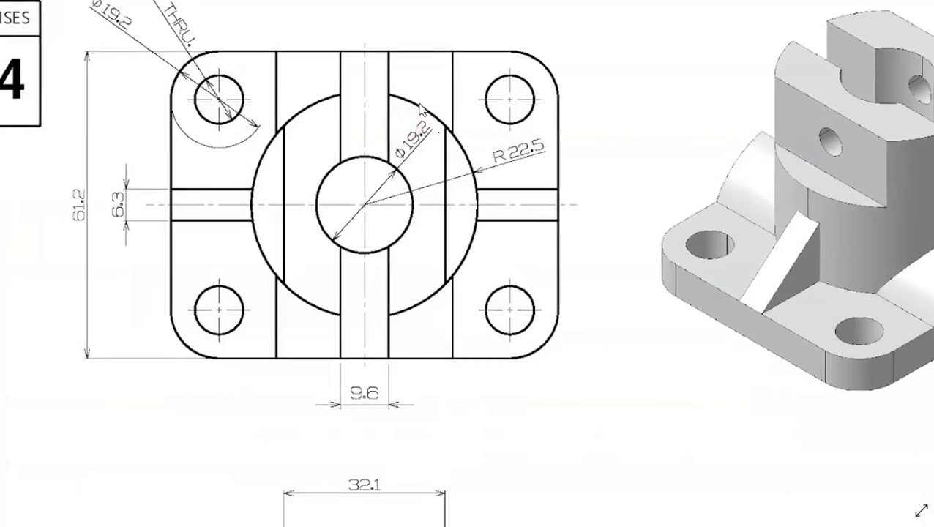
key("alt+Tab")
type("19")
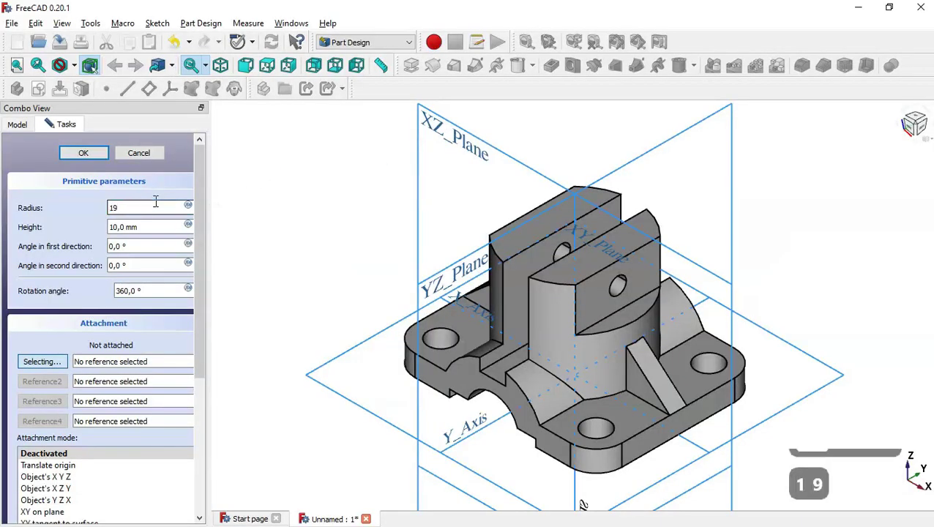
type(".2/2")
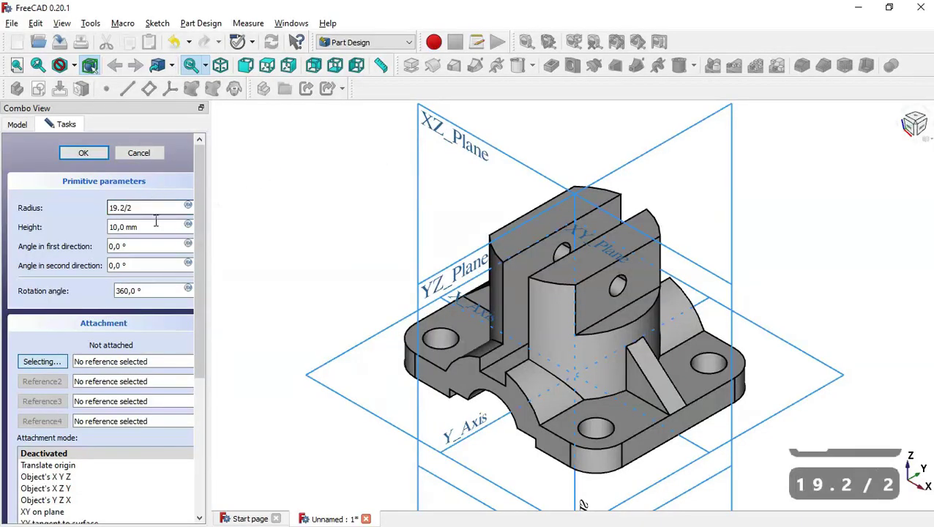
left_click(153, 227)
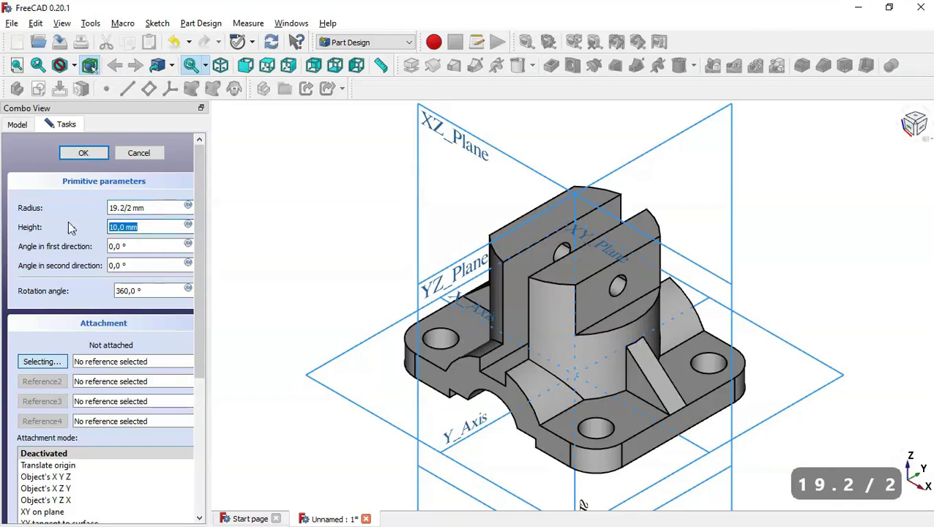
type("100")
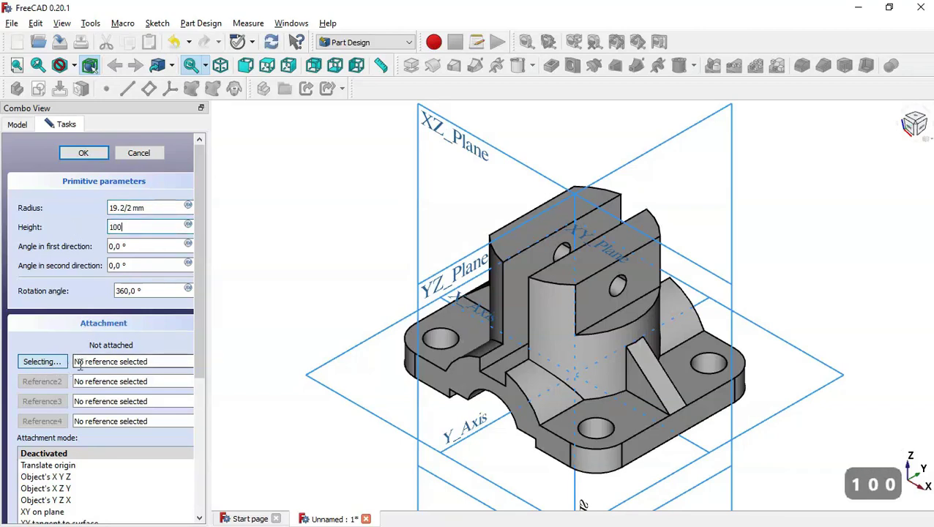
Attach the subtractive cylinder to the XY_Plane and accept the bore.
left_click(806, 357)
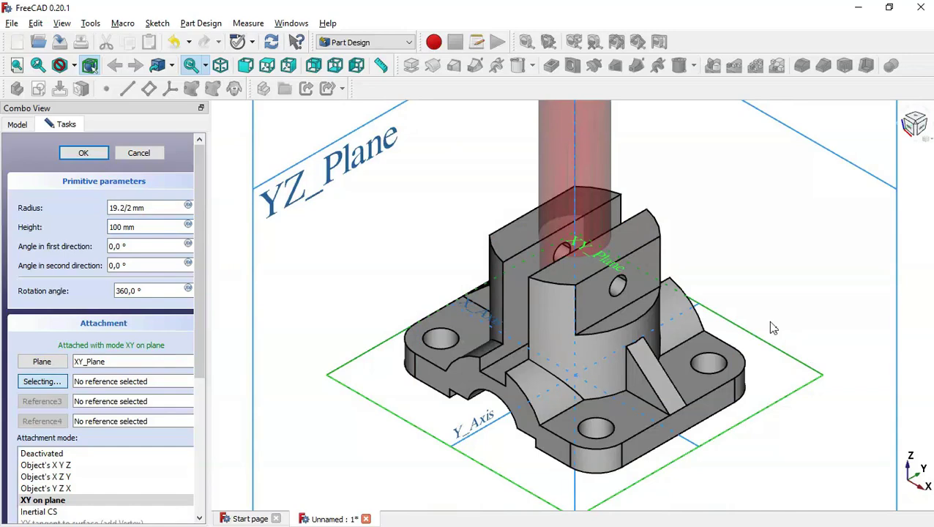
scroll(773, 328, "down", 2)
middle_click_drag(521, 500, 659, 366)
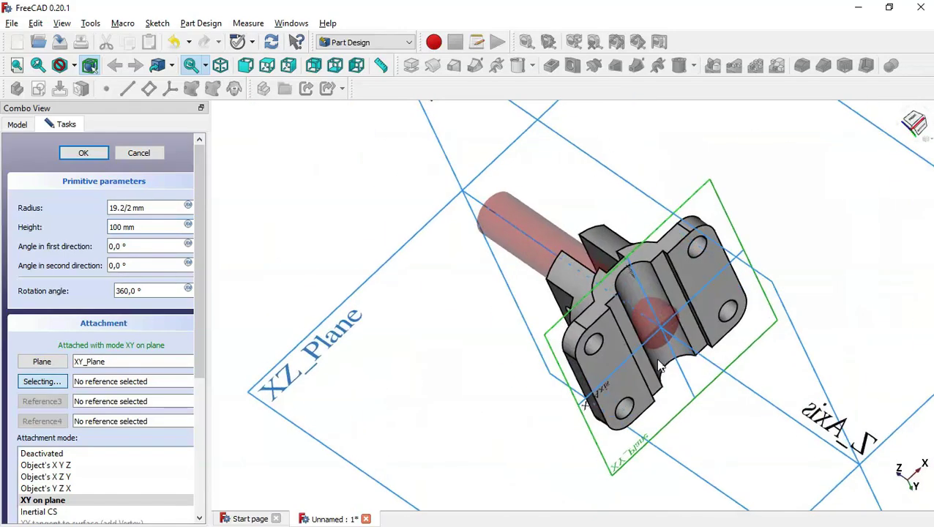
left_click(97, 154)
middle_click_drag(463, 138, 664, 399)
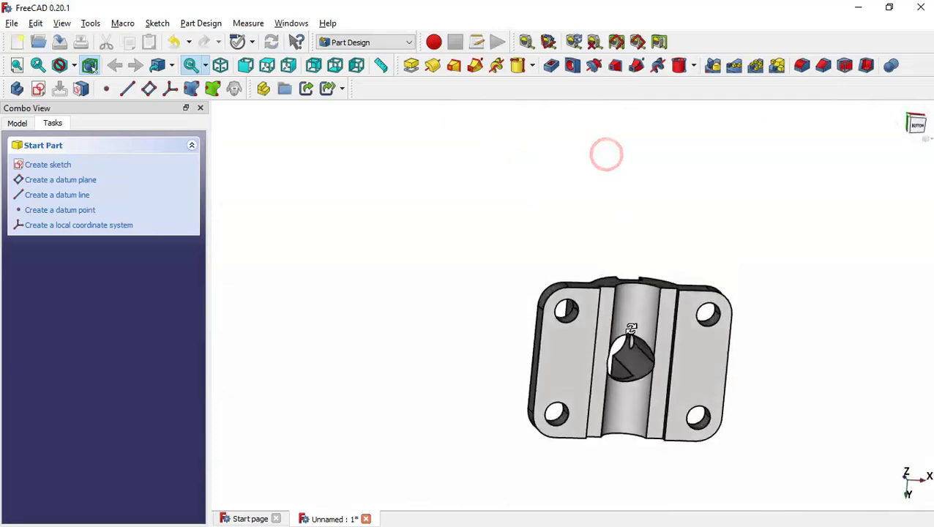